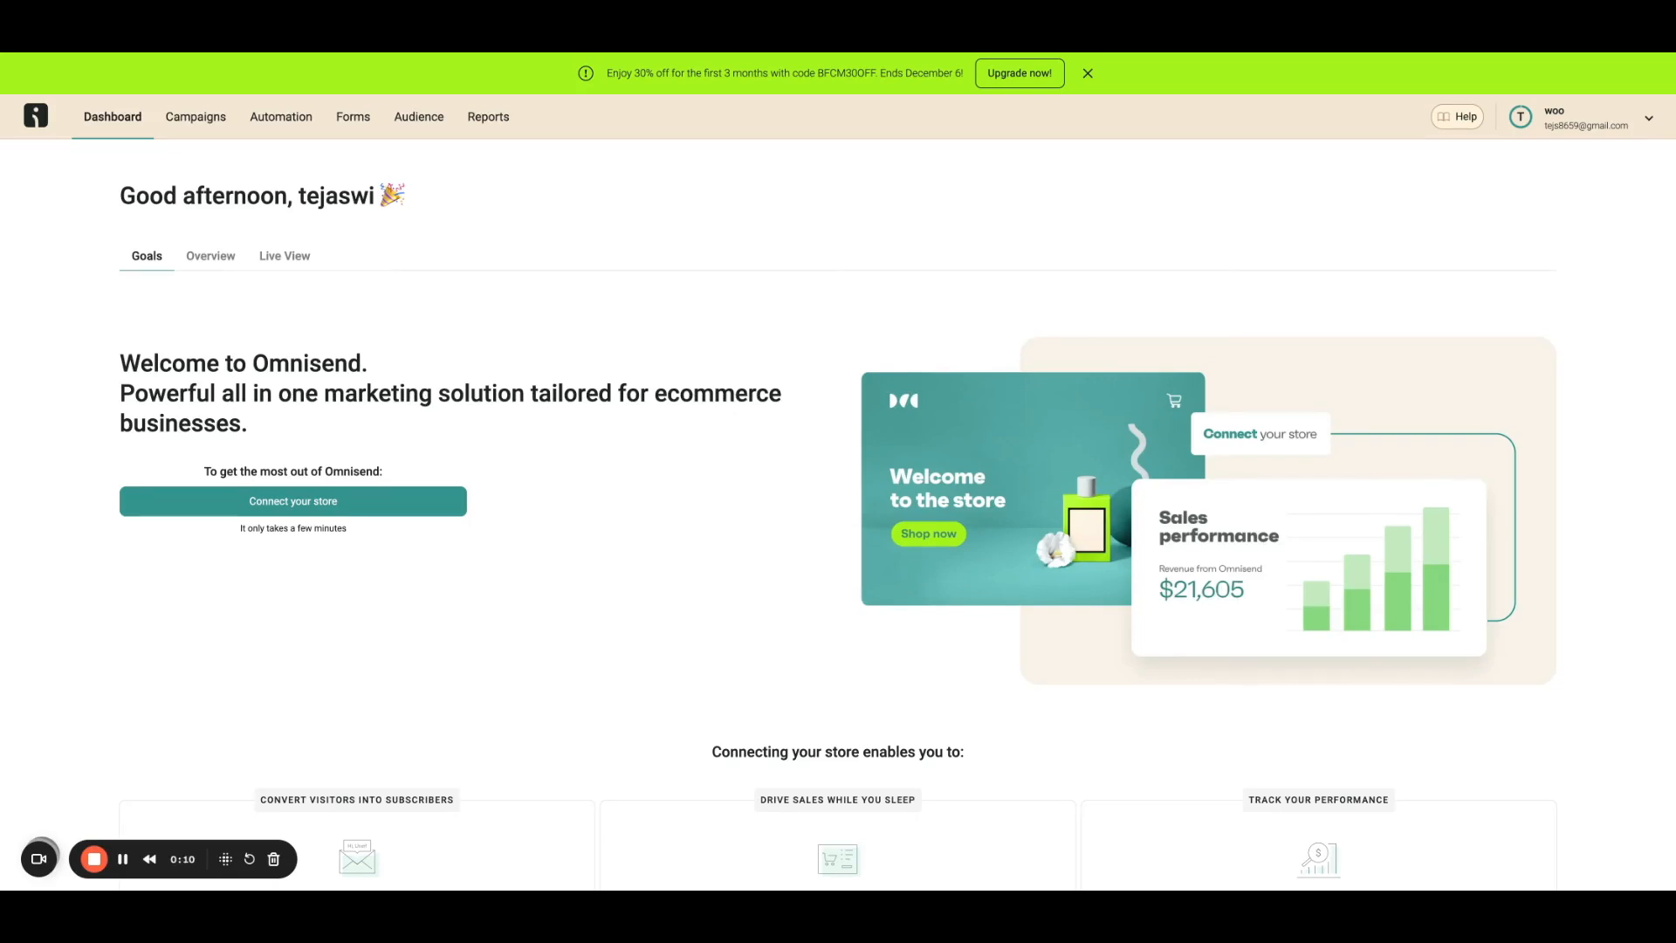
Step: View the Shopify option for connecting a store and return to the dashboard without connecting
click(283, 514)
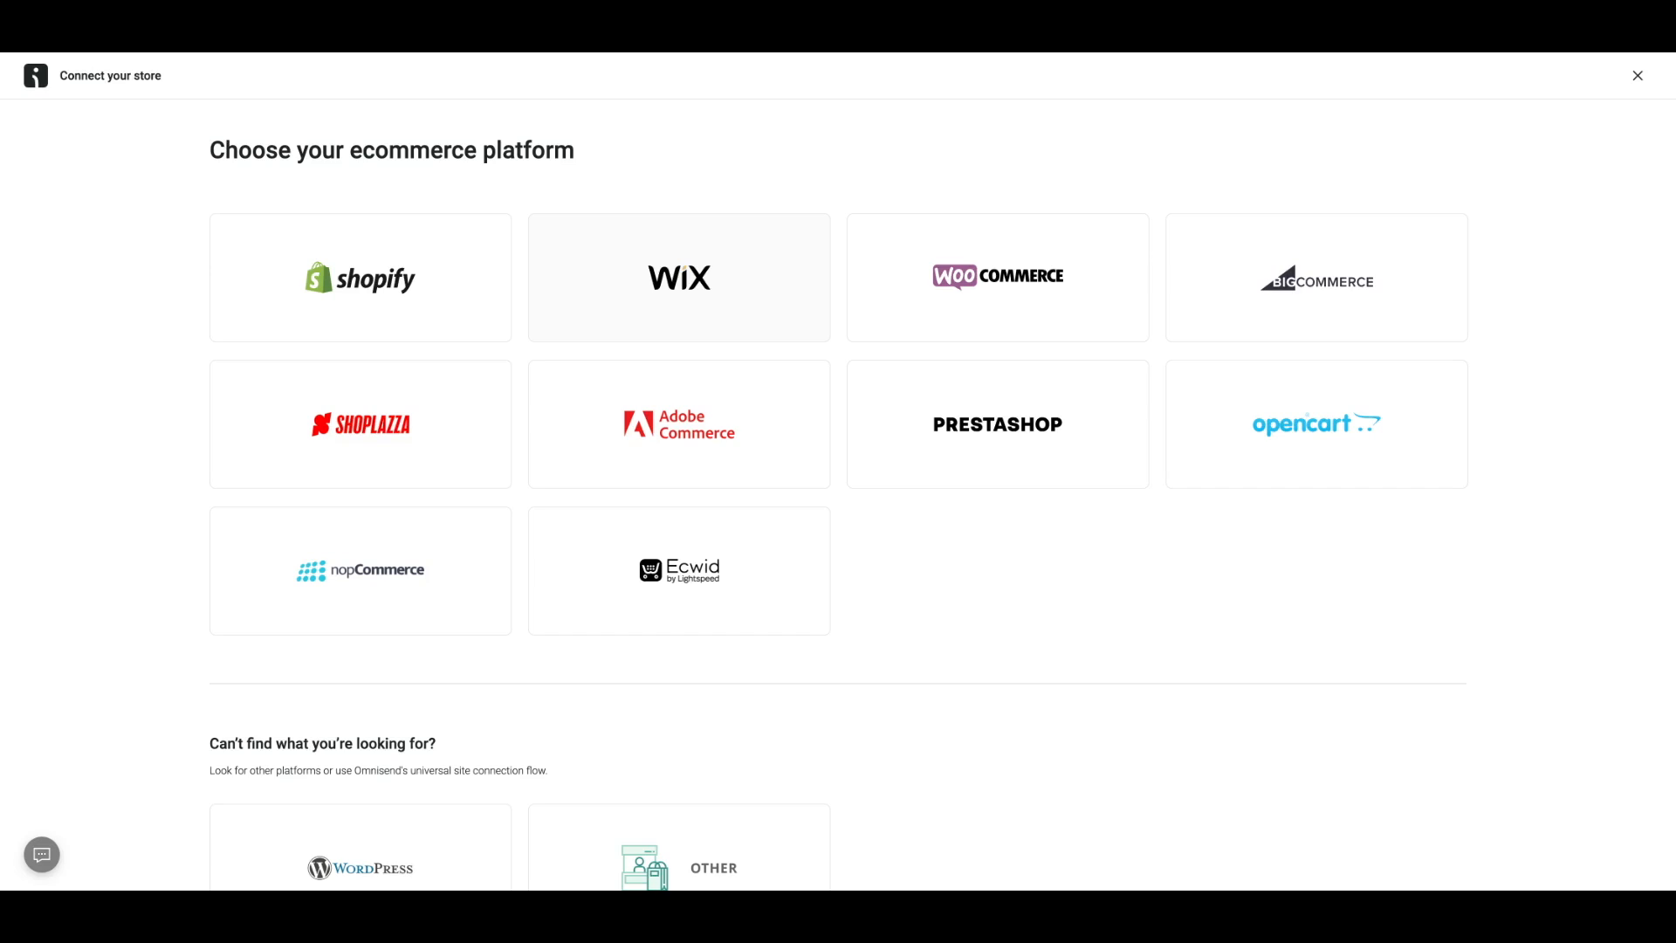
click(434, 274)
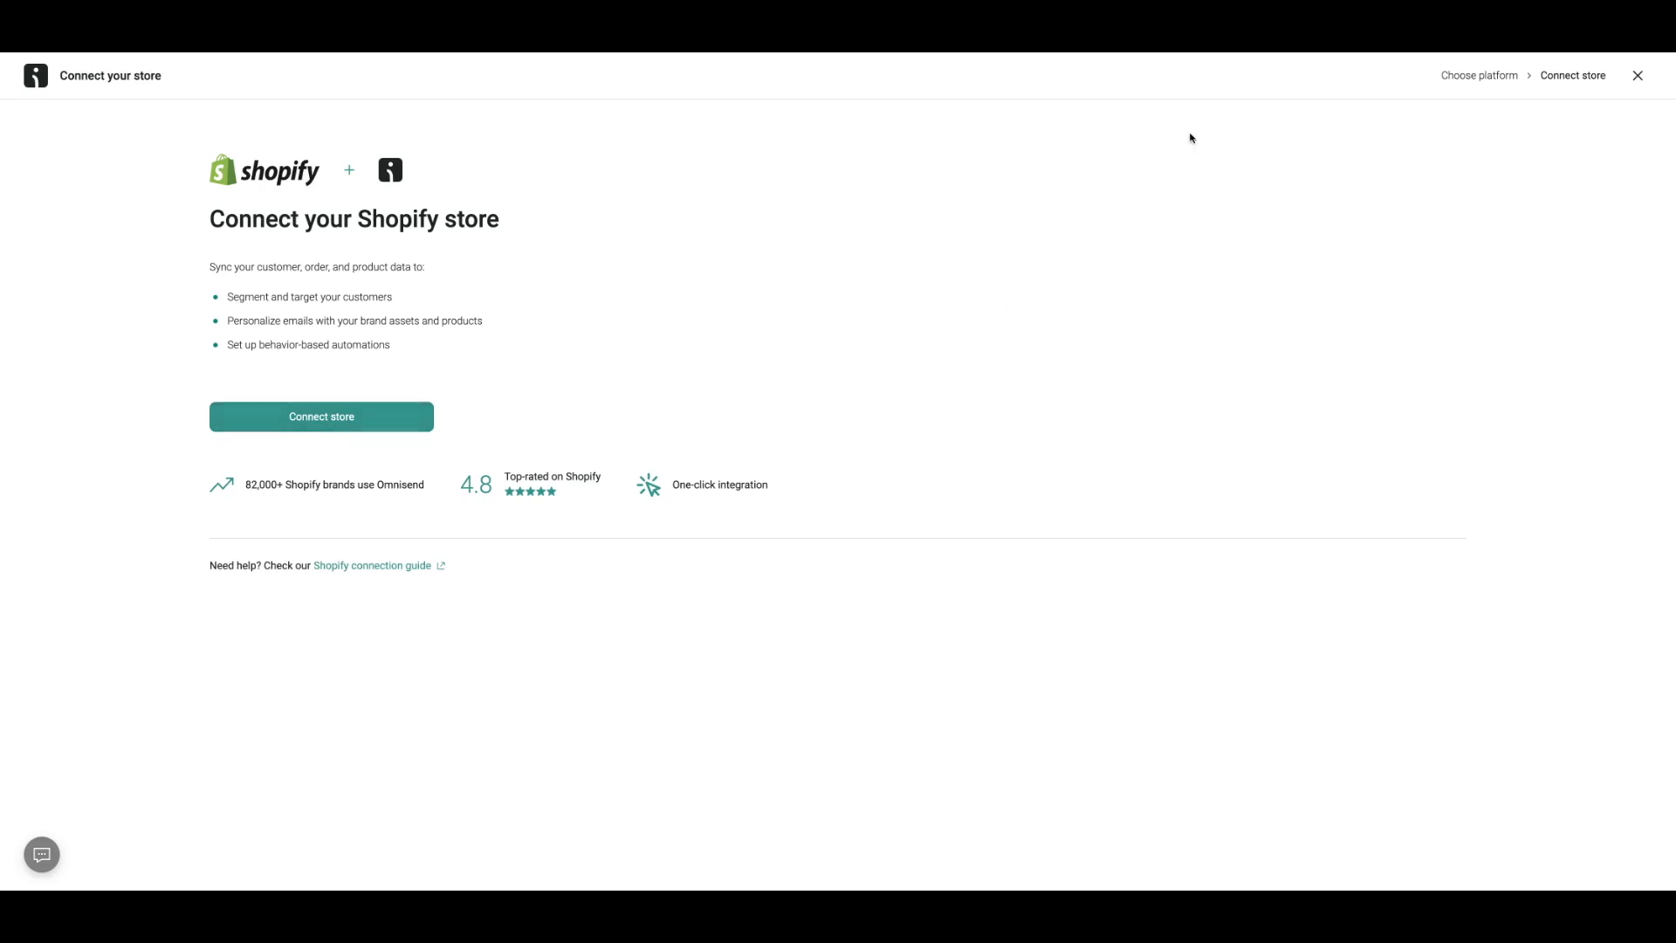
click(1639, 75)
click(35, 76)
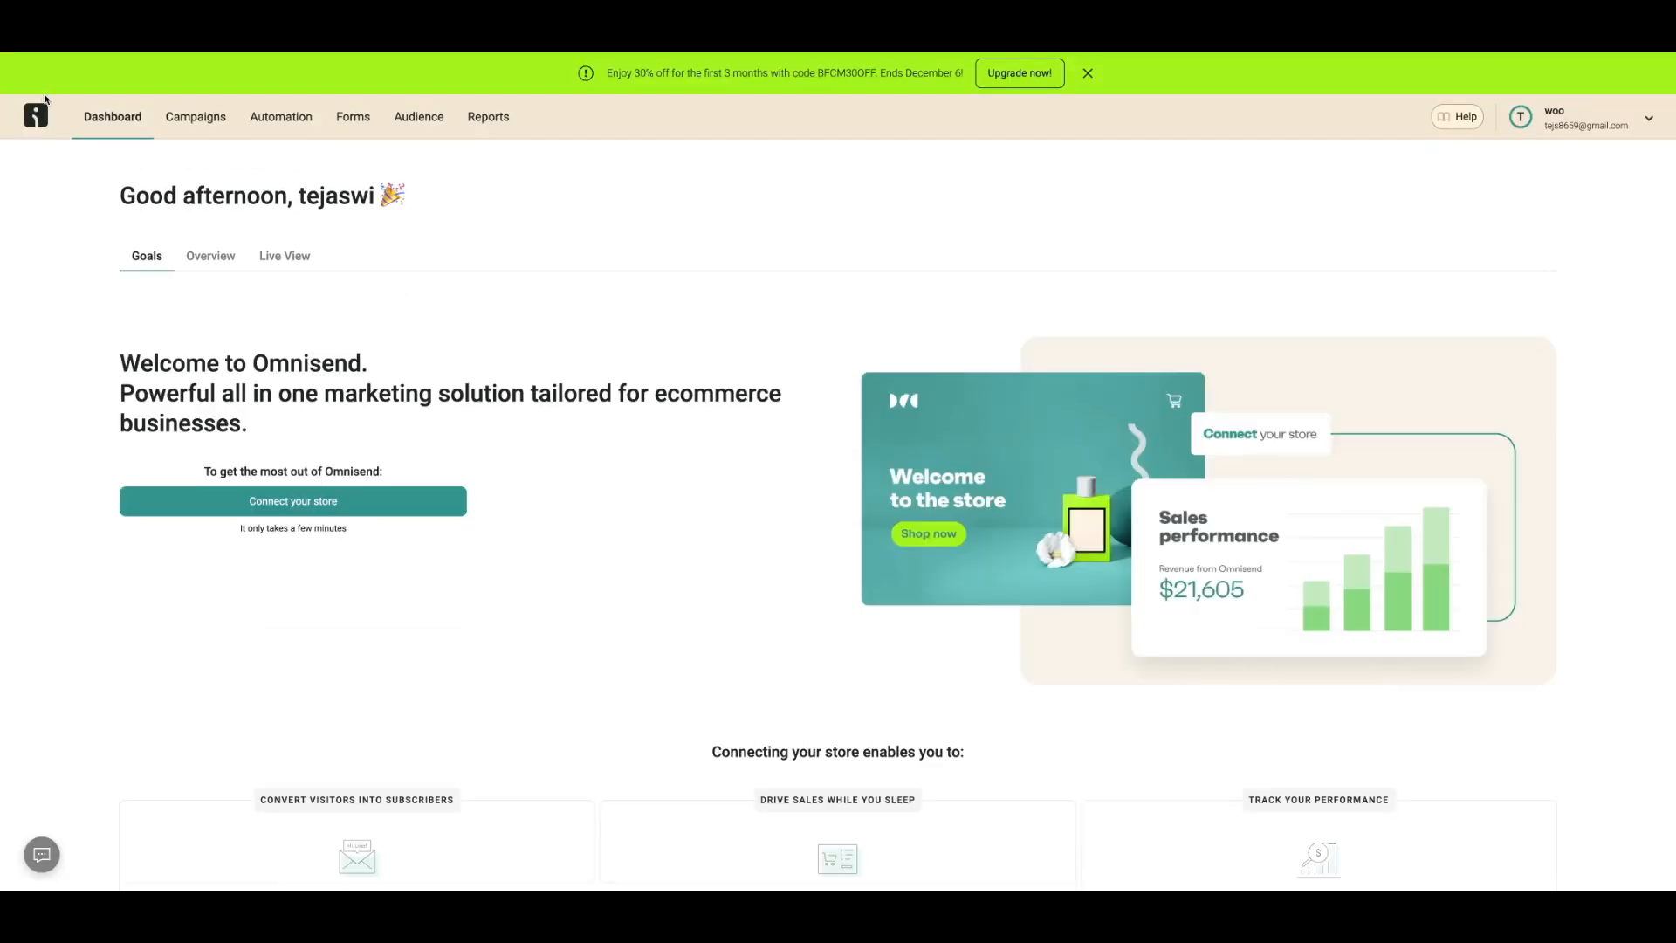
Step: Start a contact import from a file, upload import_example (1).xlsx and proceed to attribute mapping
click(424, 131)
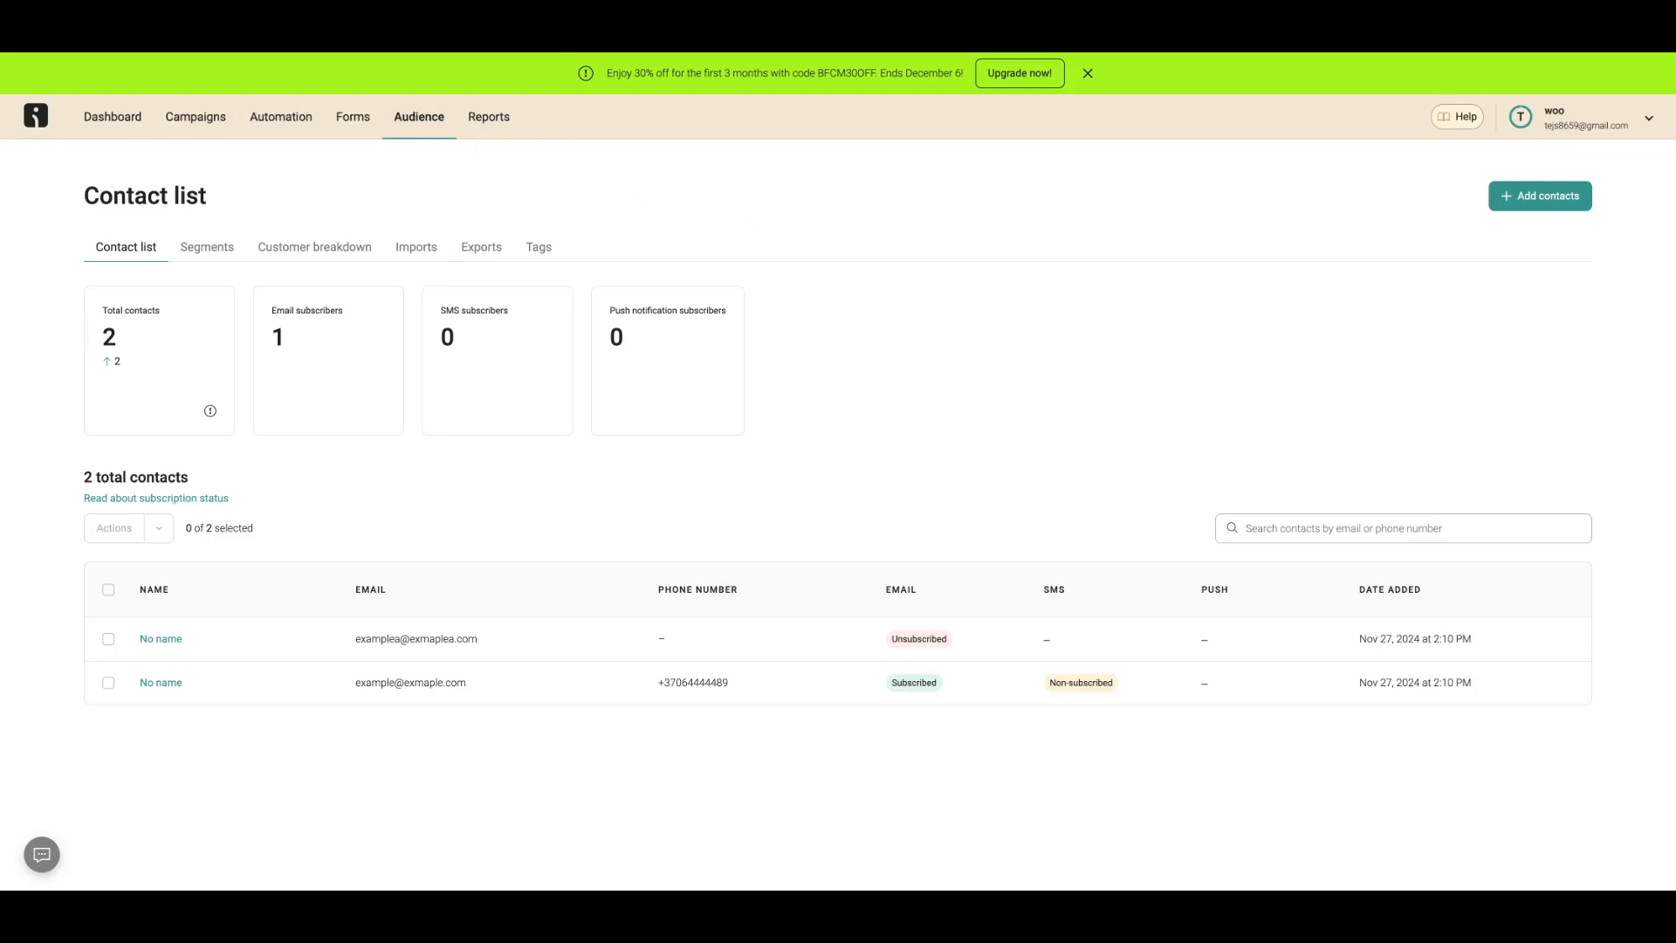
click(1572, 197)
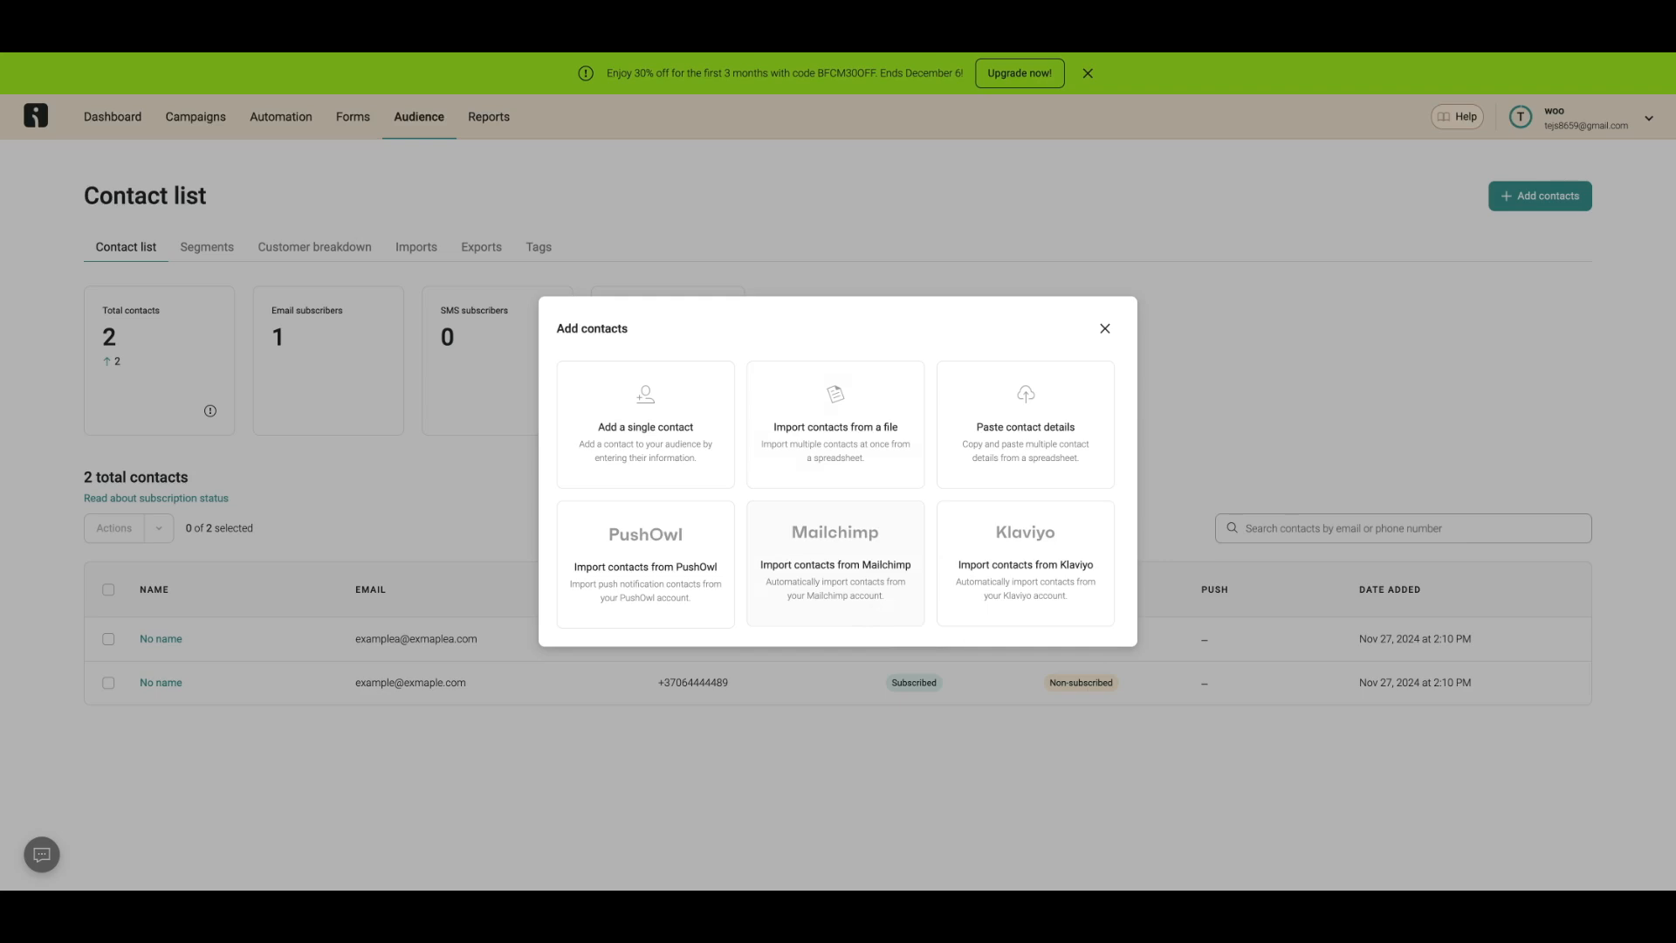
click(868, 450)
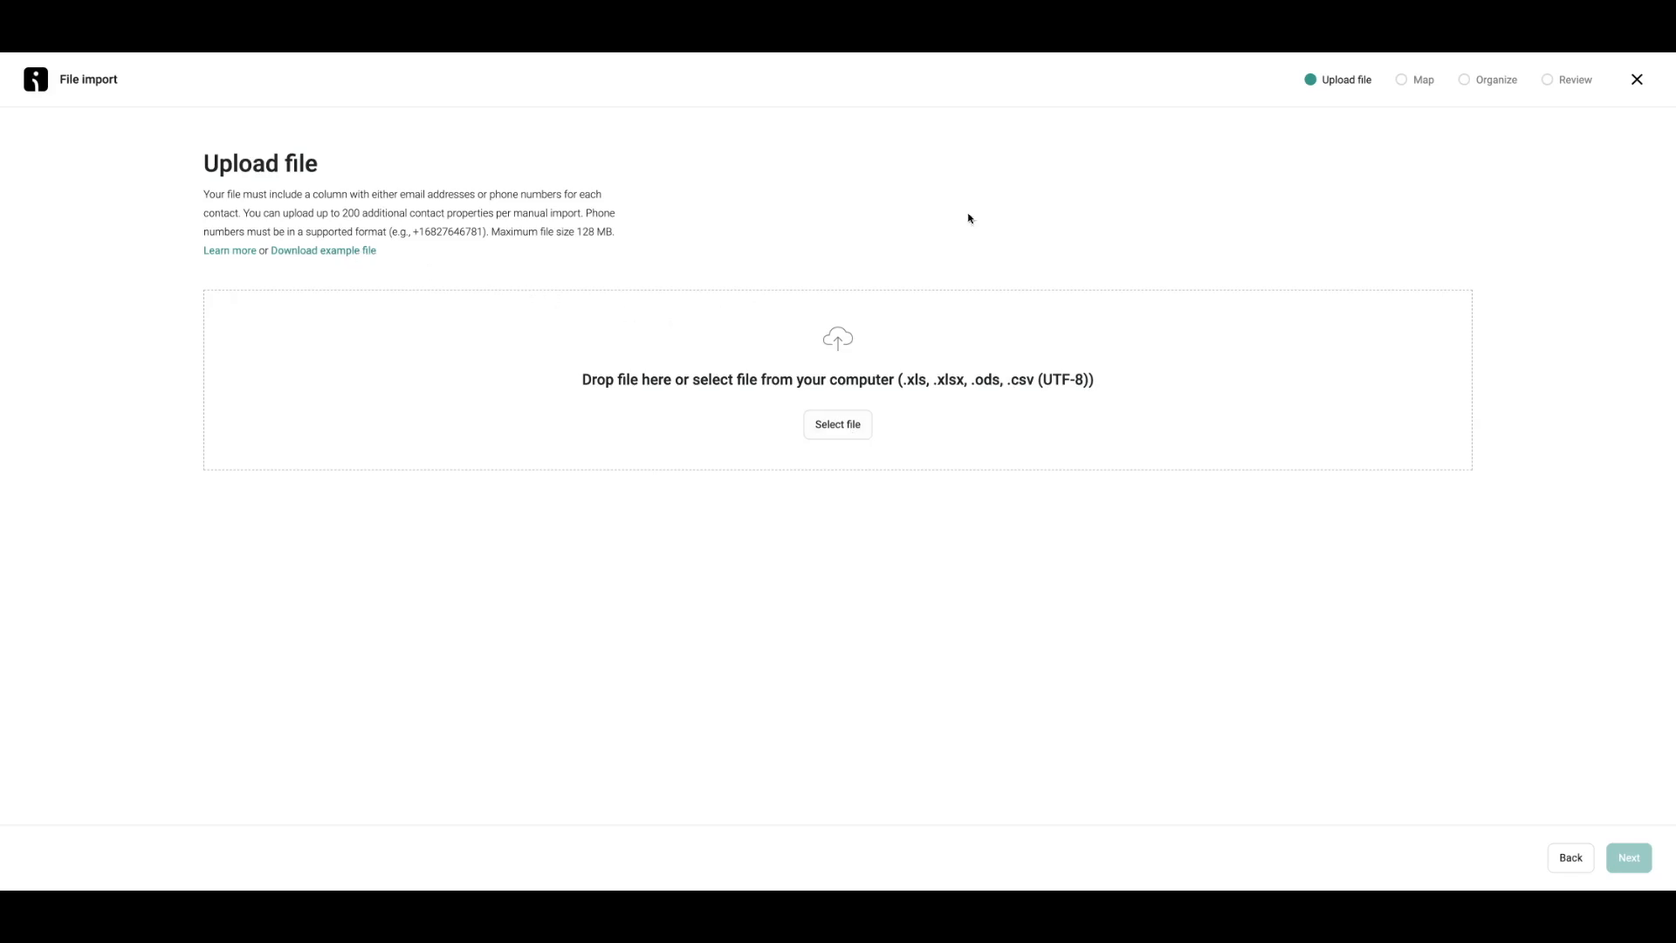
drag(1431, 58, 917, 447)
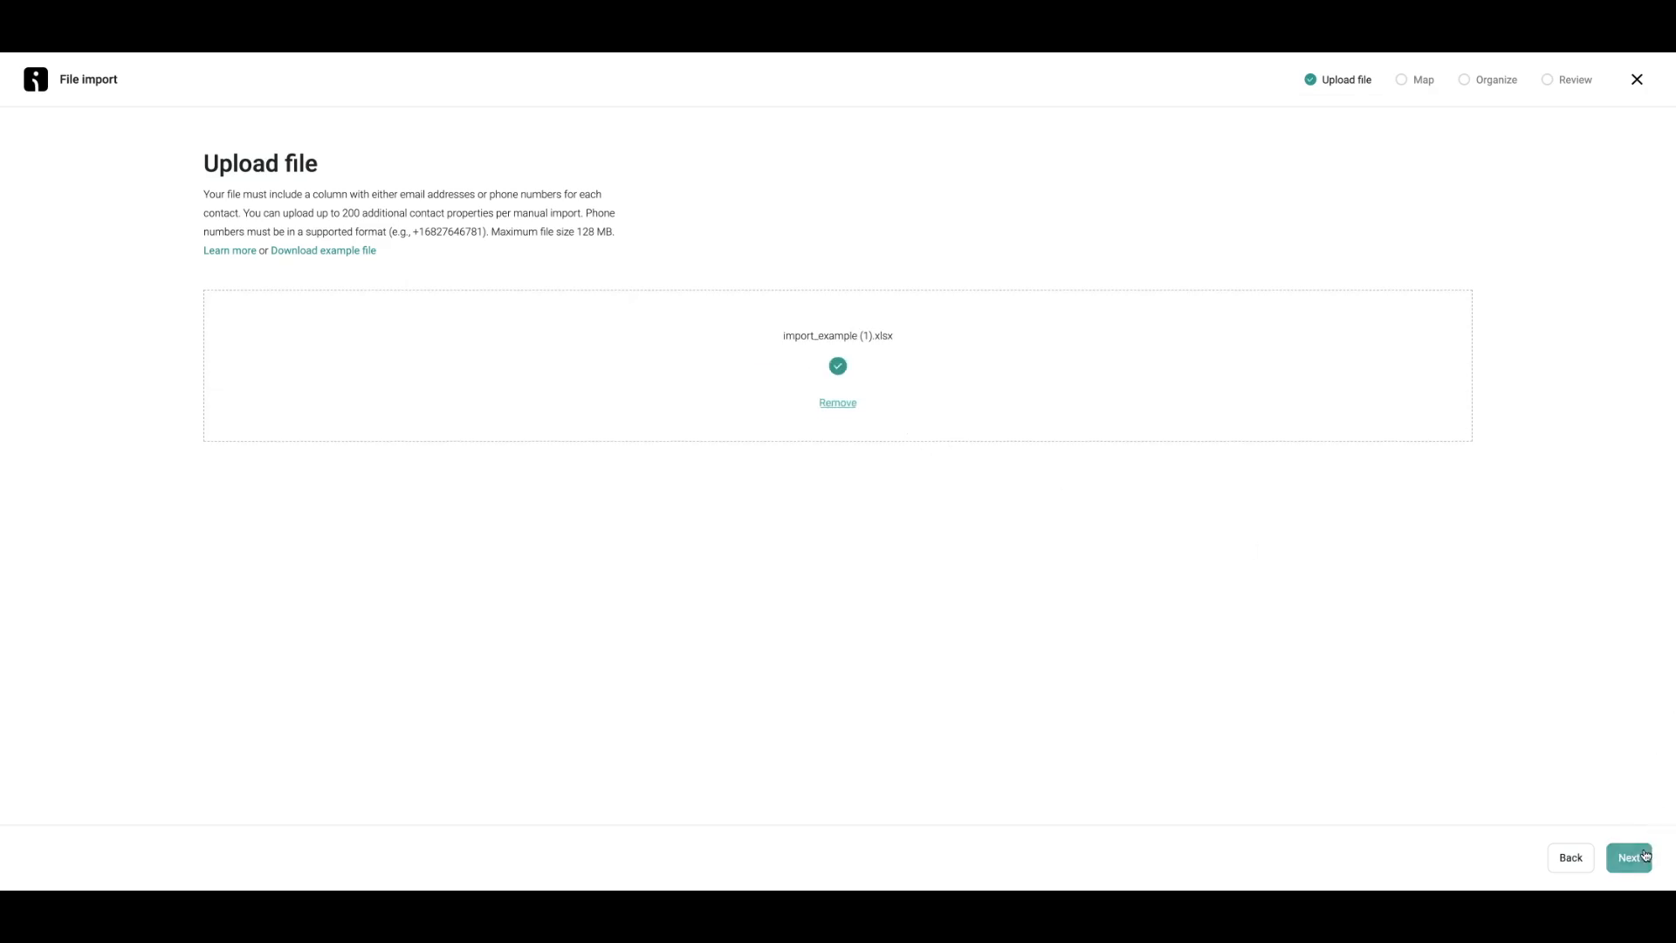
click(1645, 854)
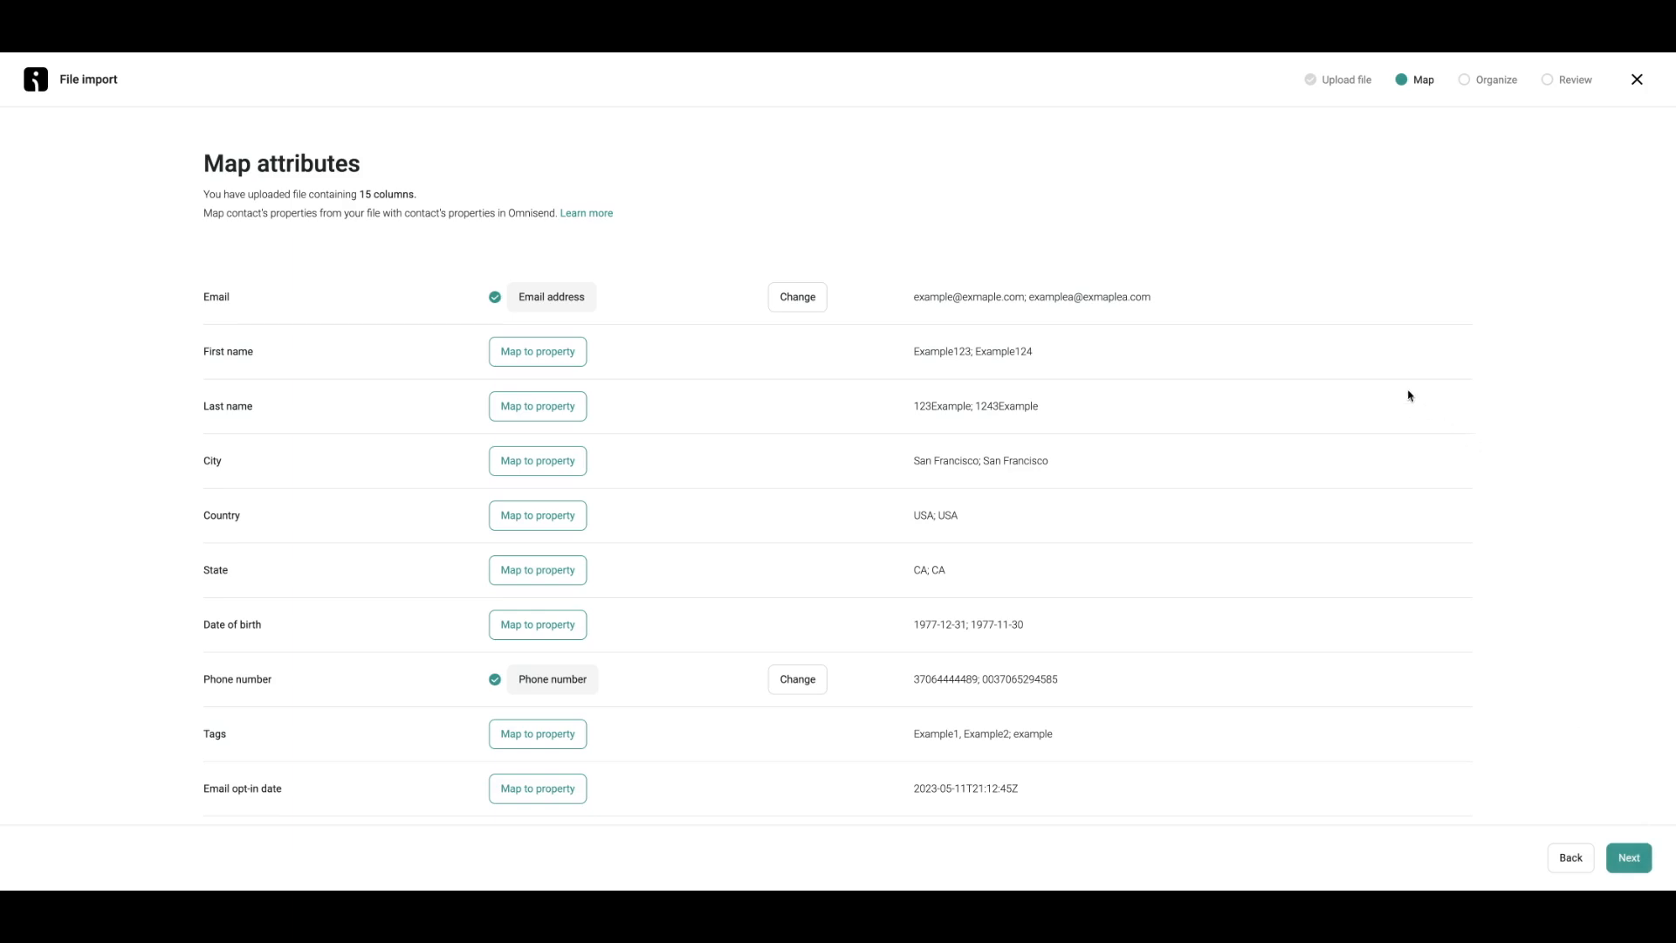
Step: Map the file's First name and Last name columns to the First name and Last name contact properties
scroll(1409, 395, down, 2)
scroll(1408, 395, up, 1)
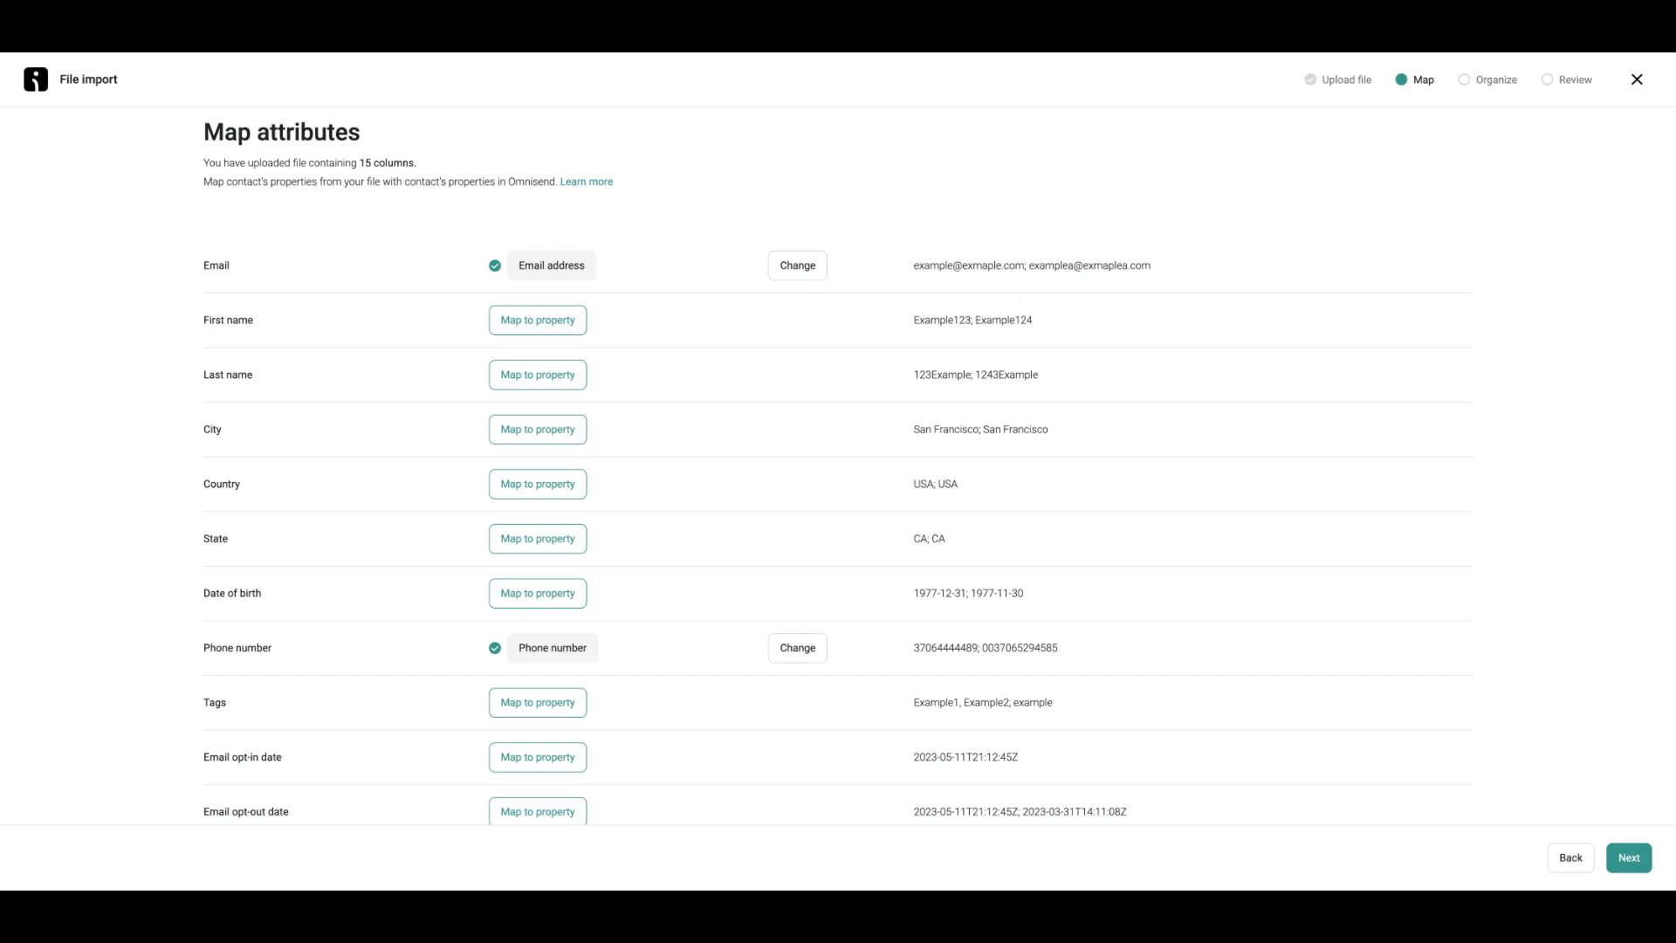
scroll(199, 362, up, 1)
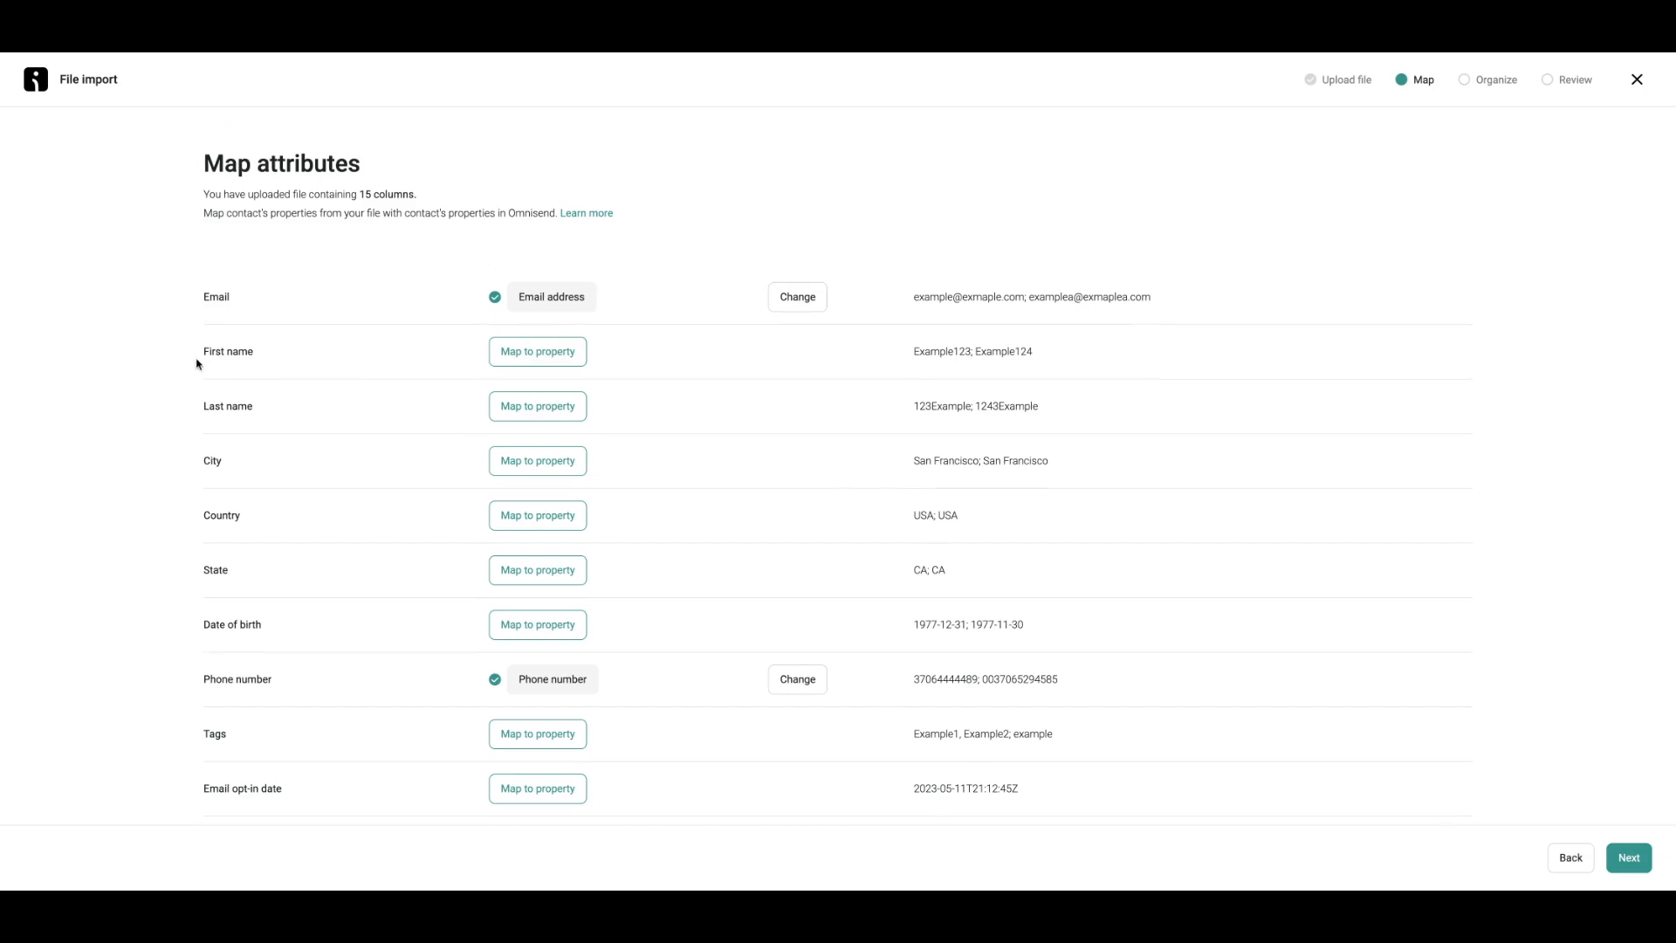
click(553, 363)
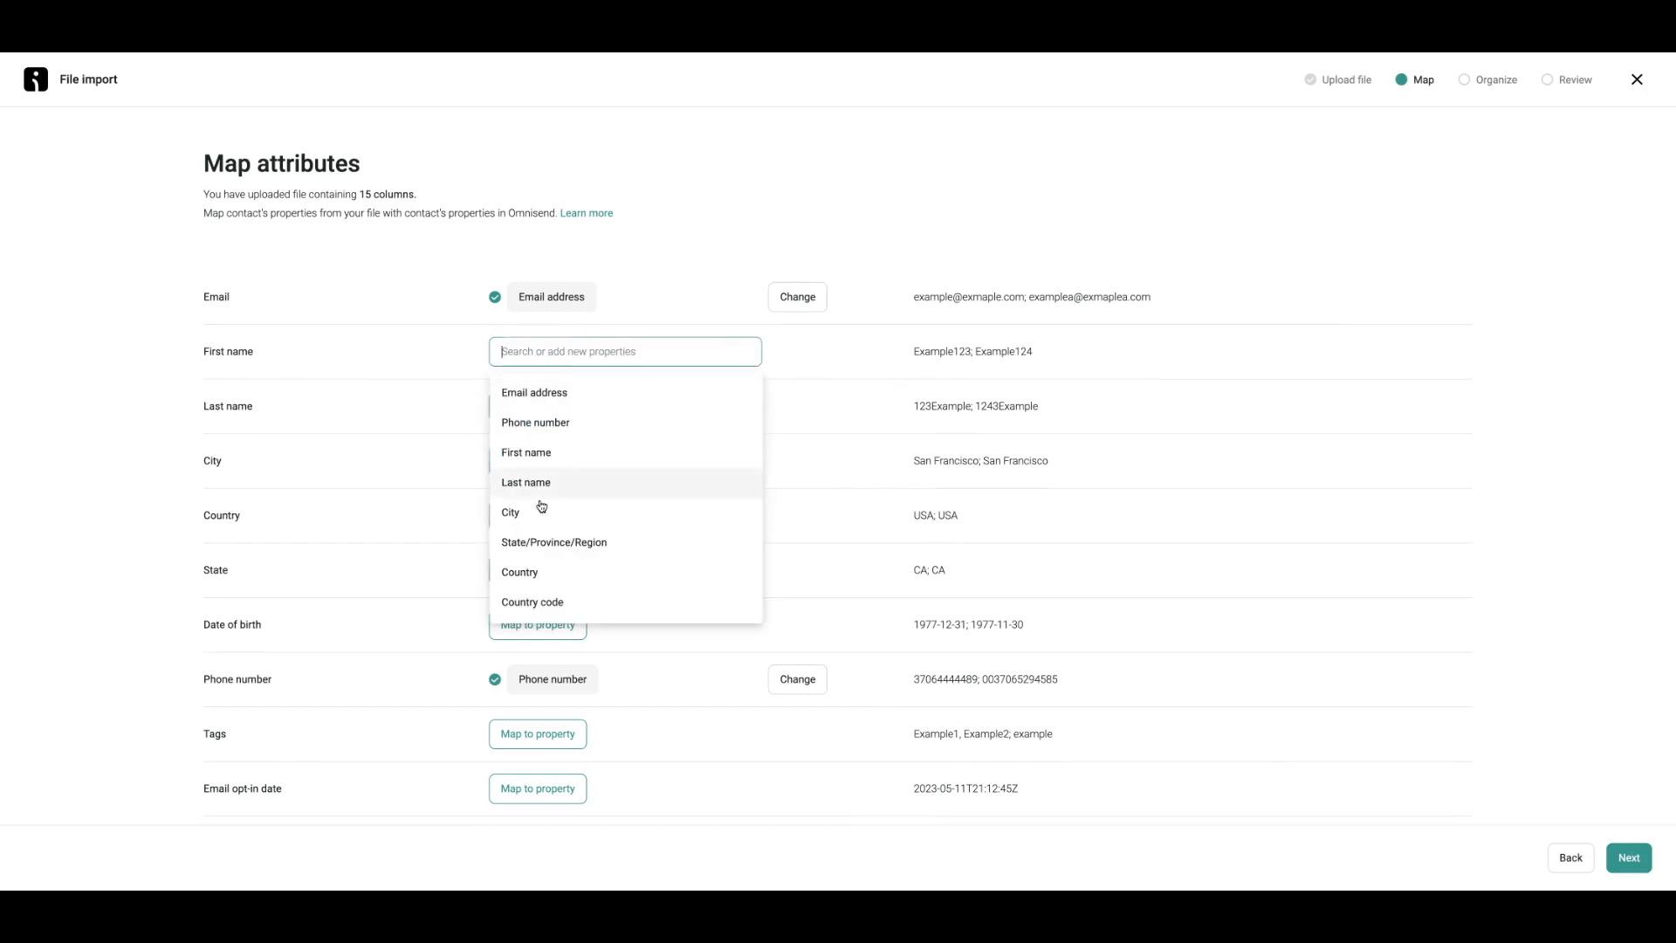
click(536, 452)
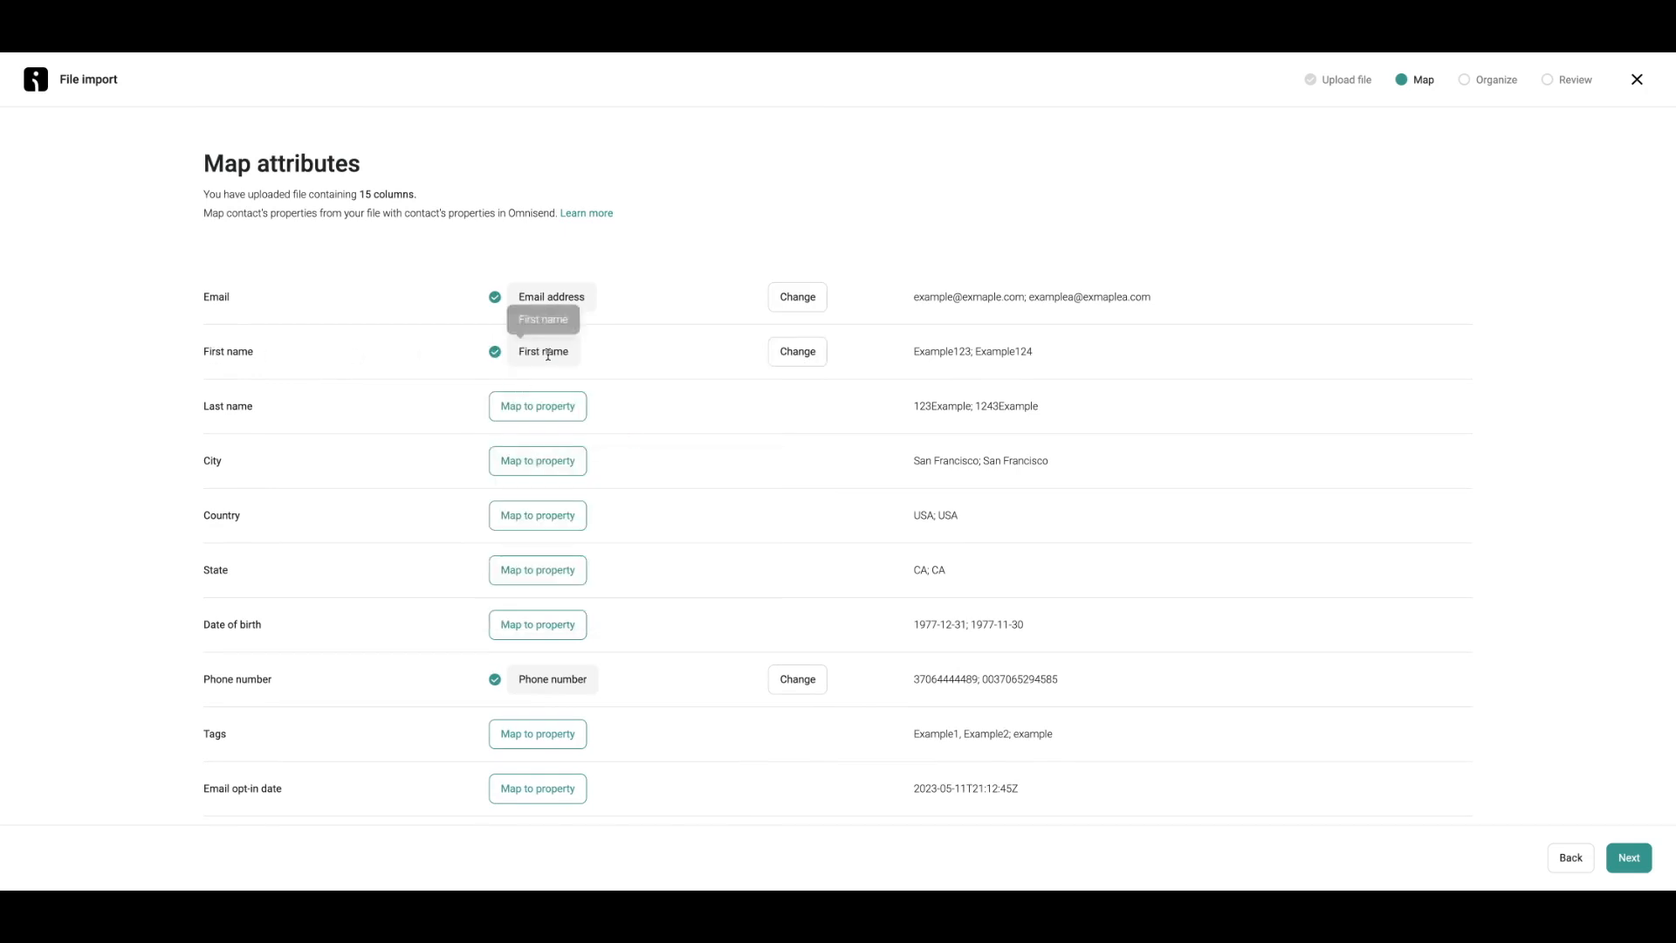
click(510, 408)
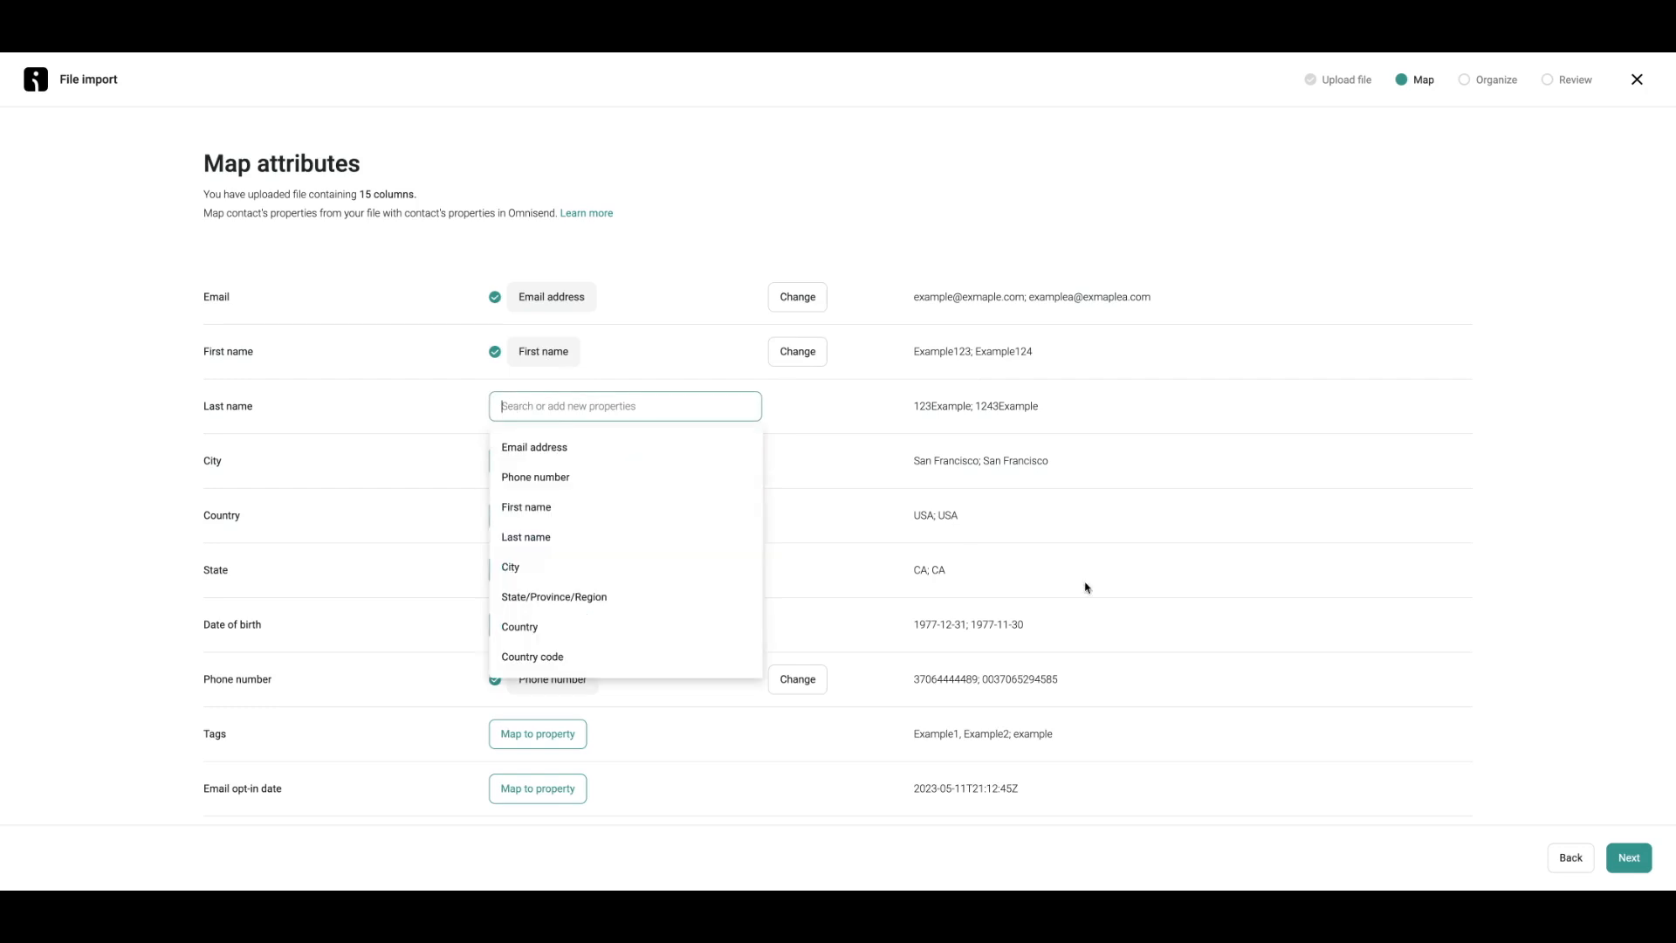
click(604, 546)
Step: Map the file's Country column to the Country property and proceed to organizing the imported contacts
scroll(611, 524, down, 1)
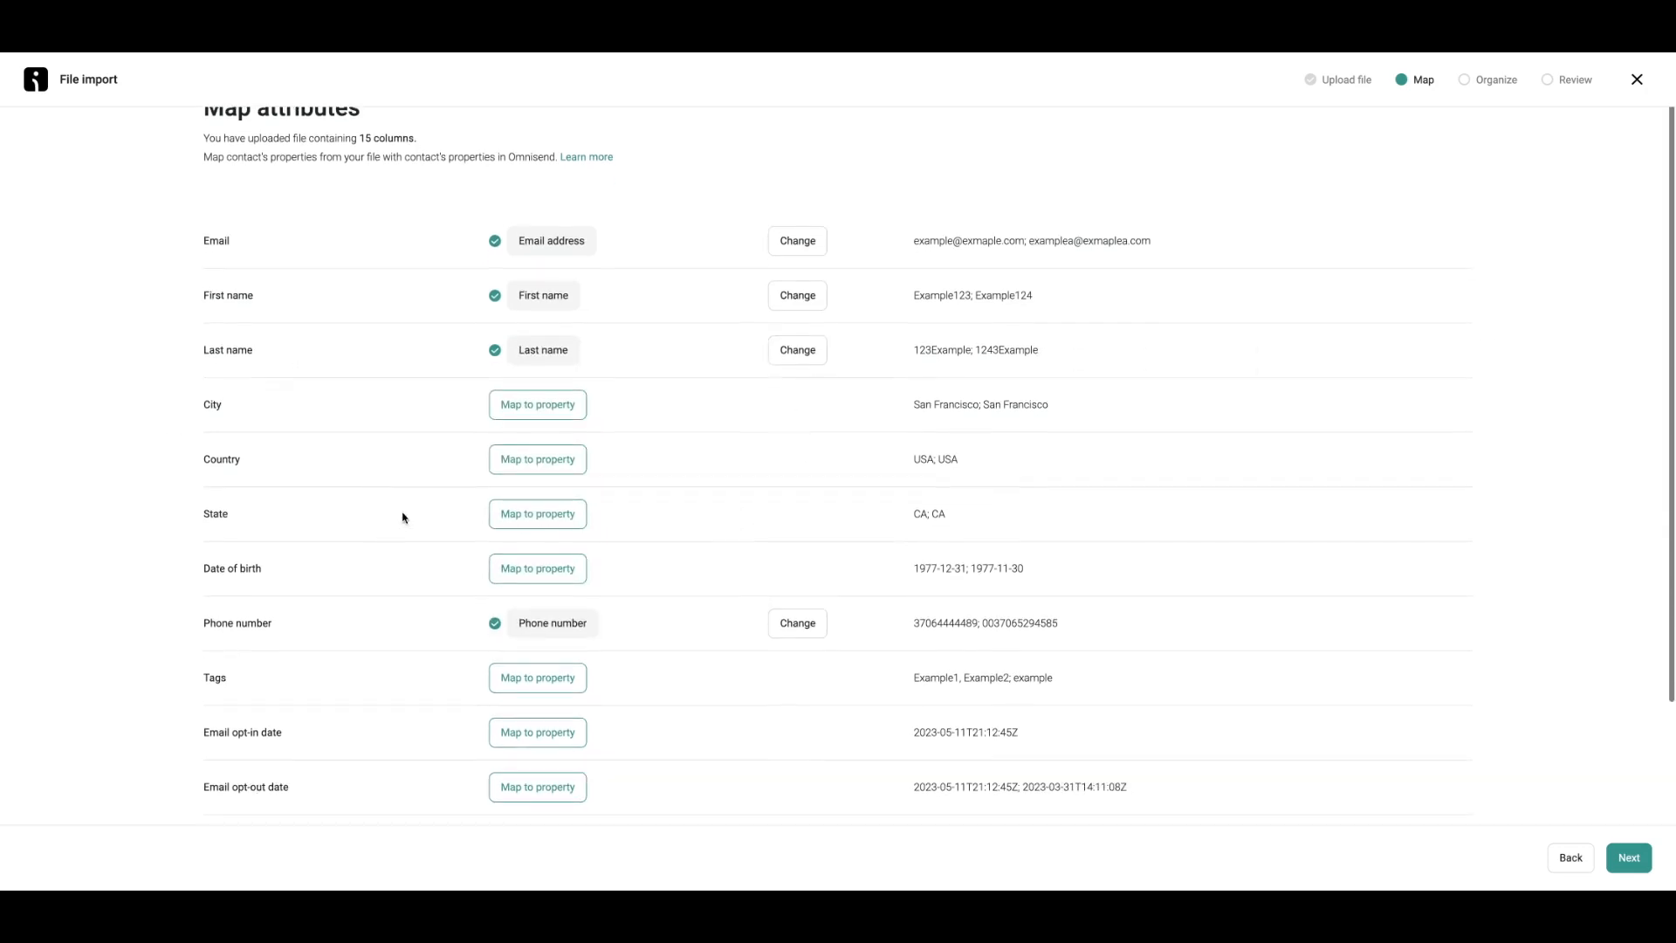
click(533, 461)
scroll(597, 550, down, 3)
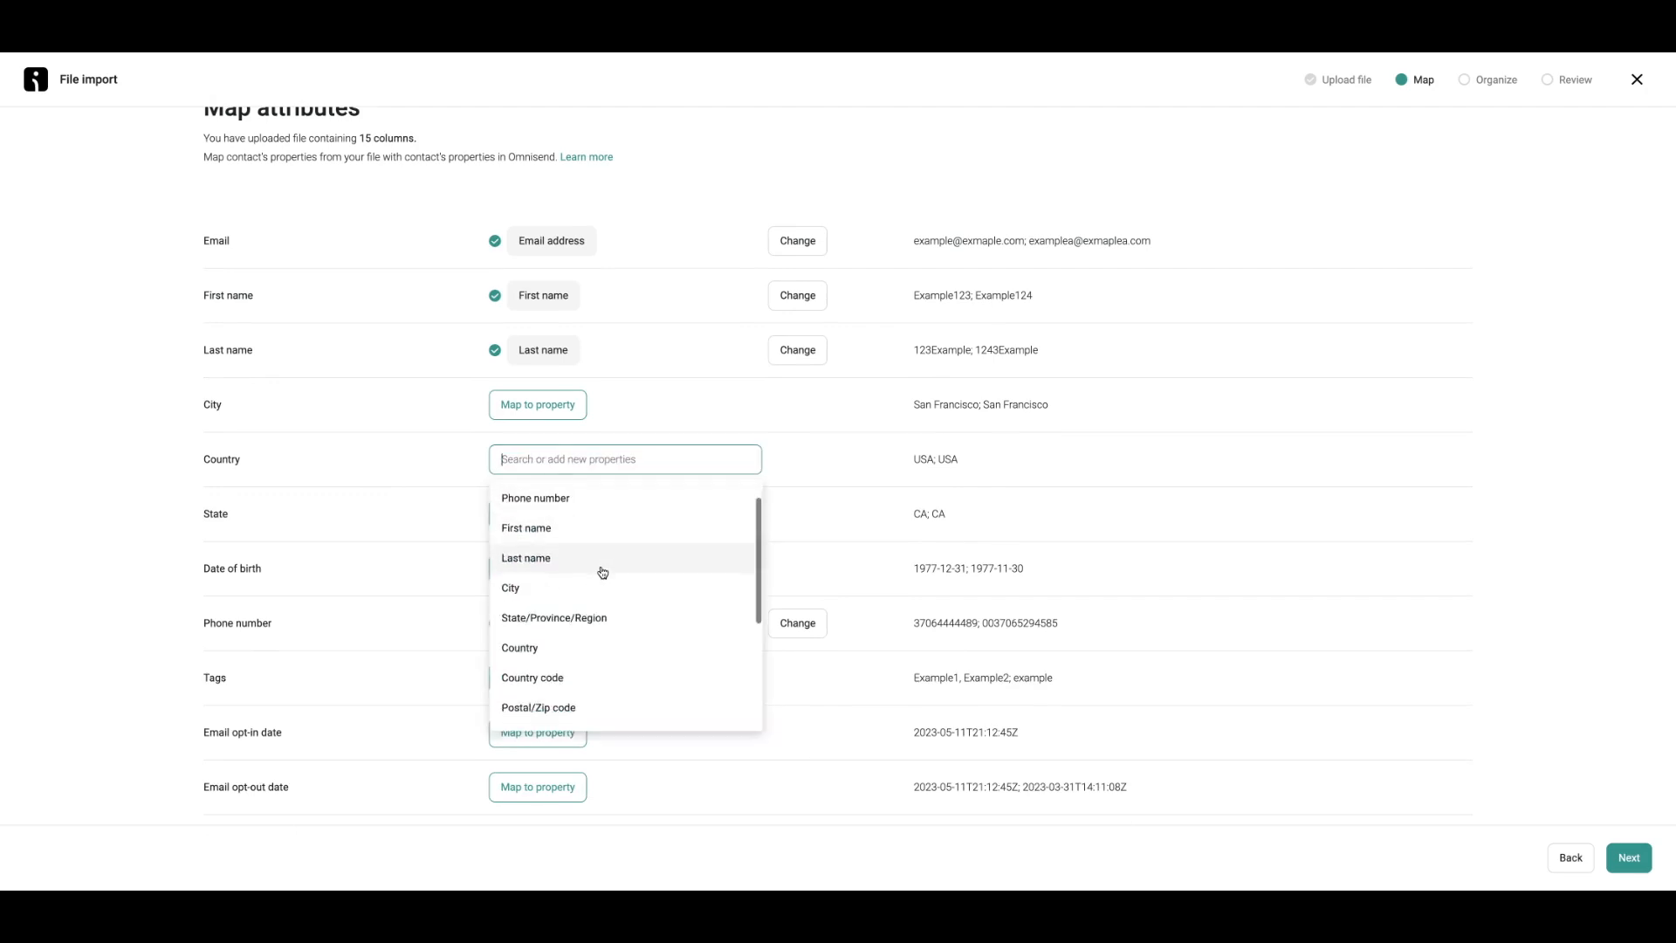
scroll(524, 586, up, 2)
click(525, 591)
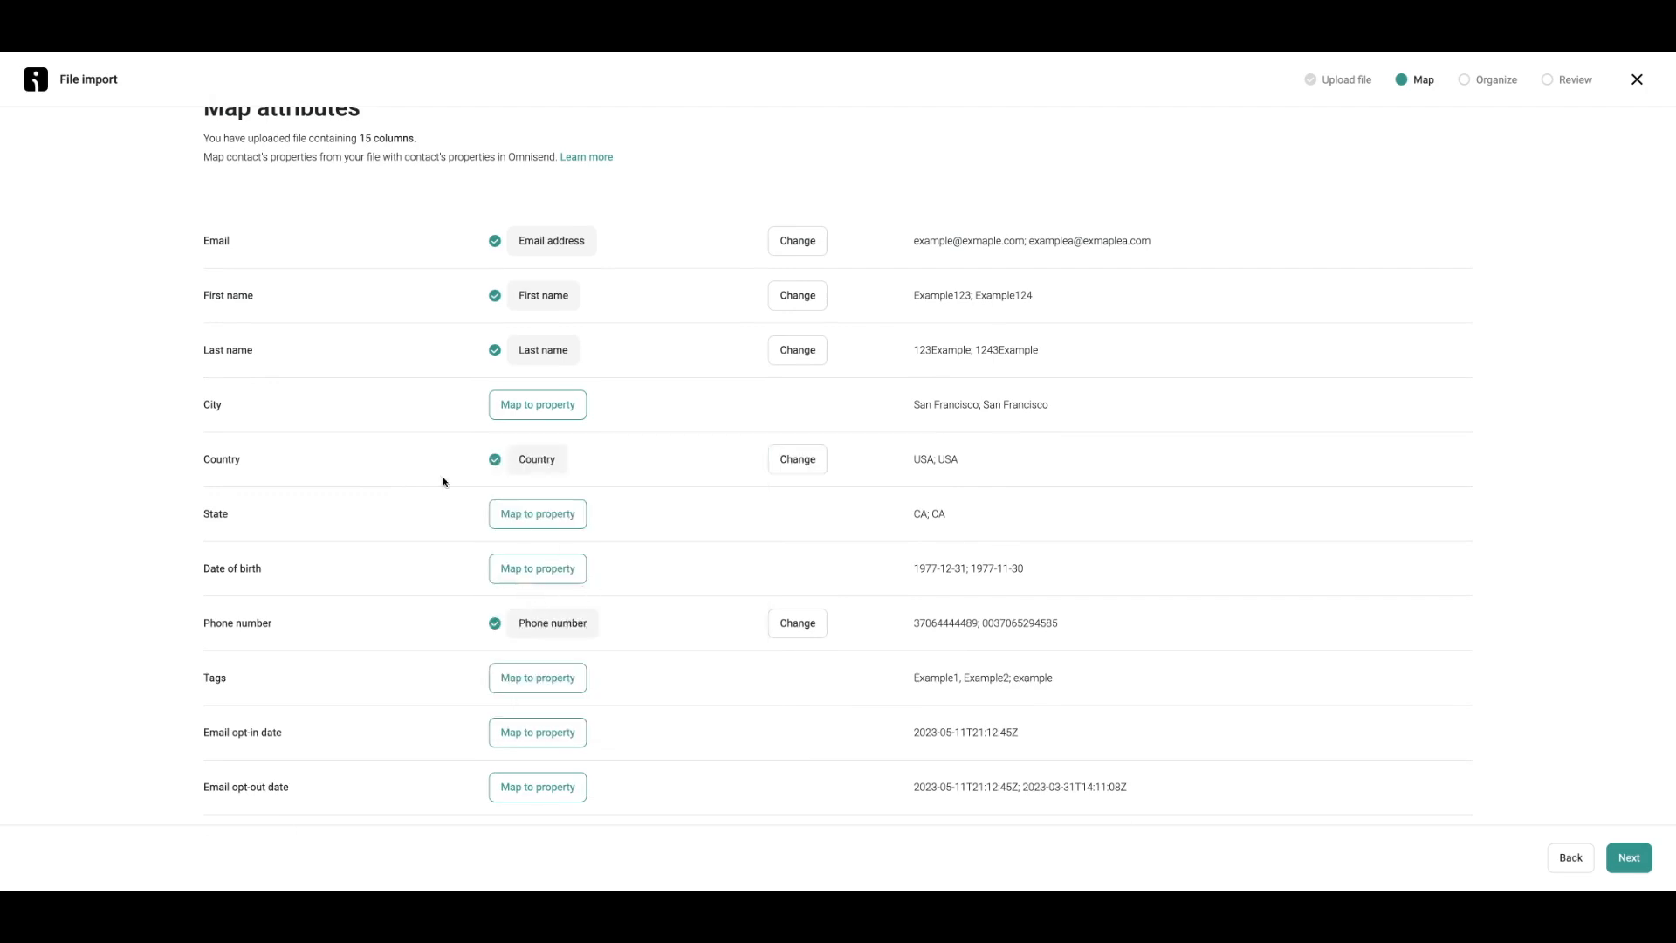
scroll(595, 443, down, 5)
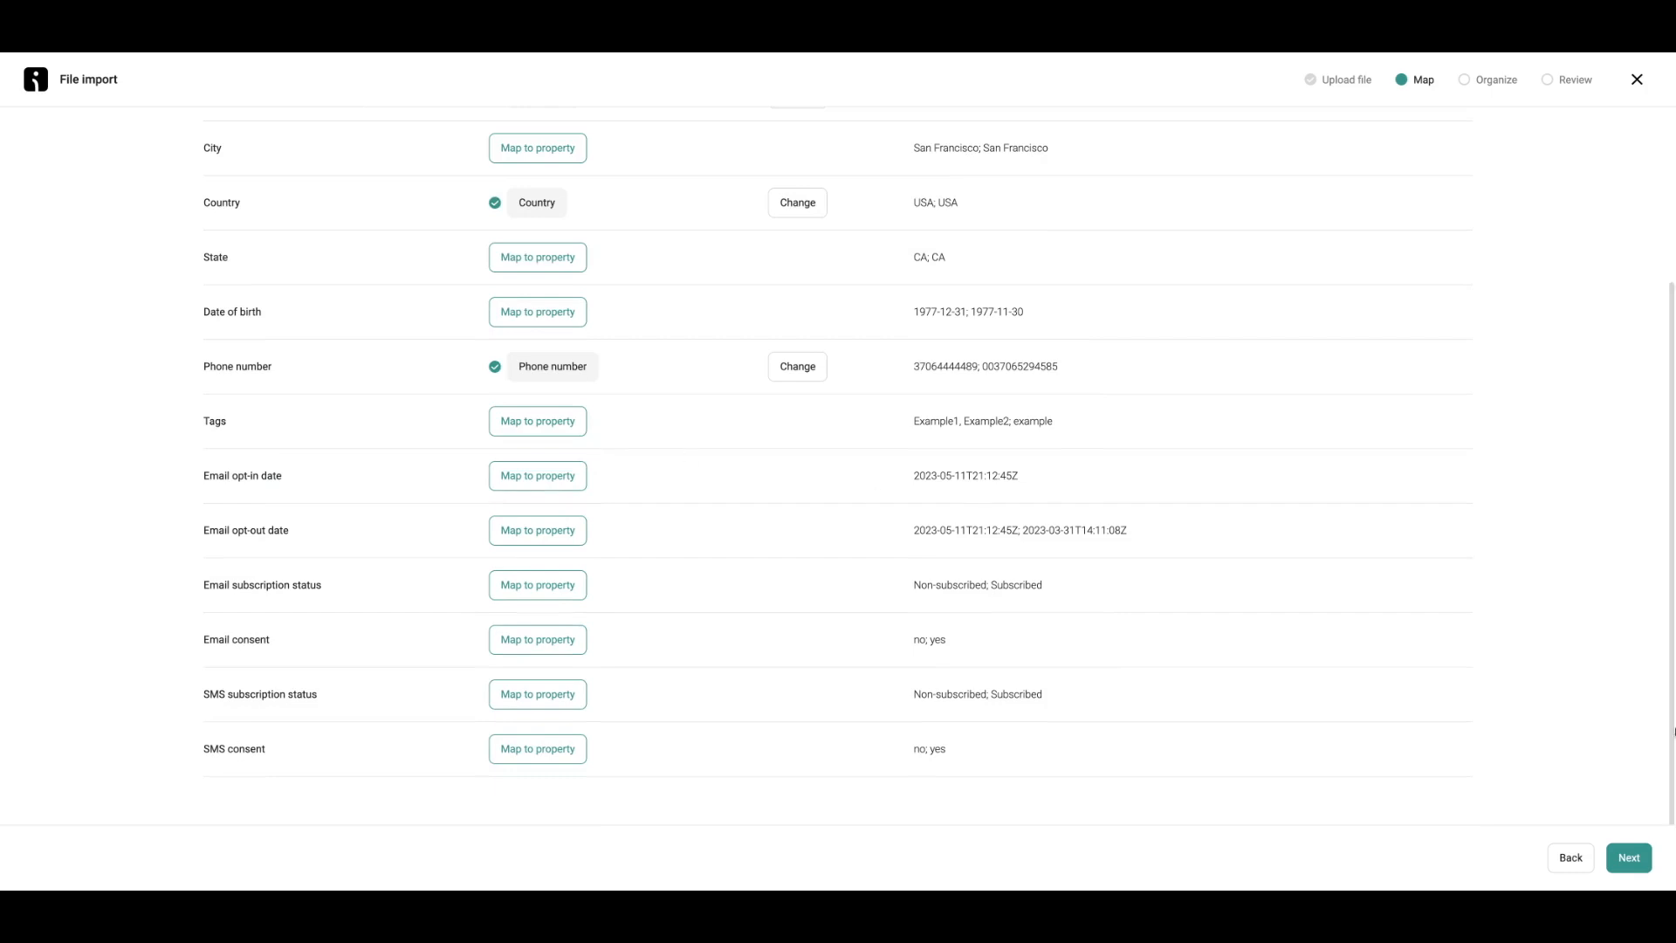
click(1636, 853)
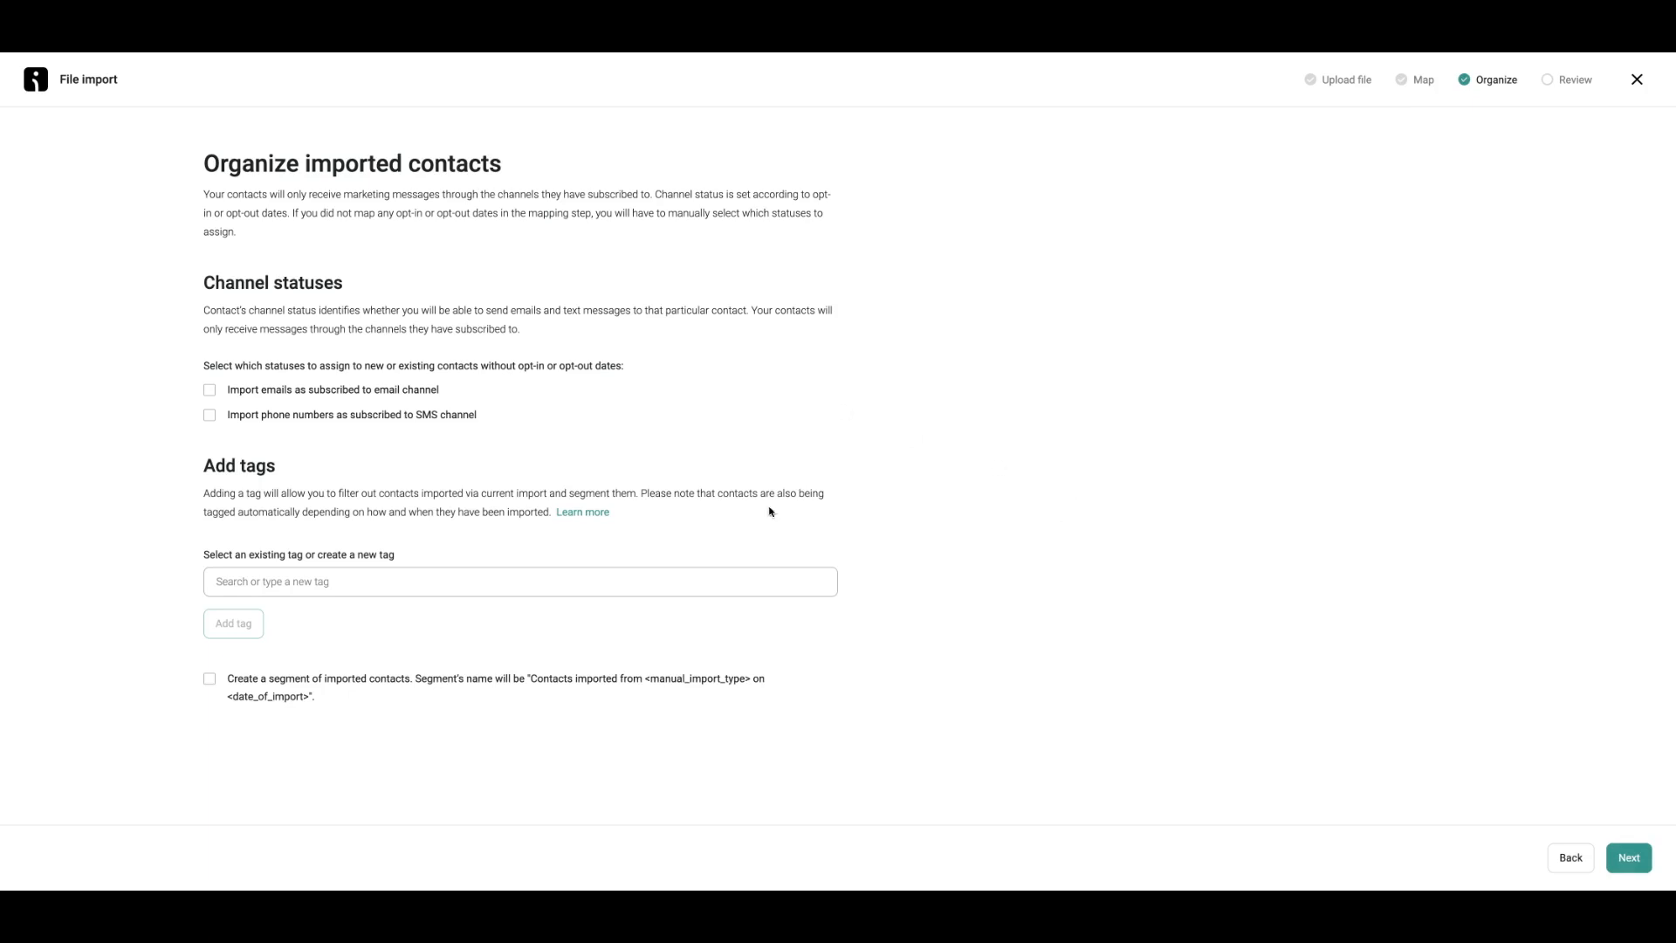
Step: Set emails and phone numbers to import as subscribed to the email and SMS channels, and run the import
click(293, 394)
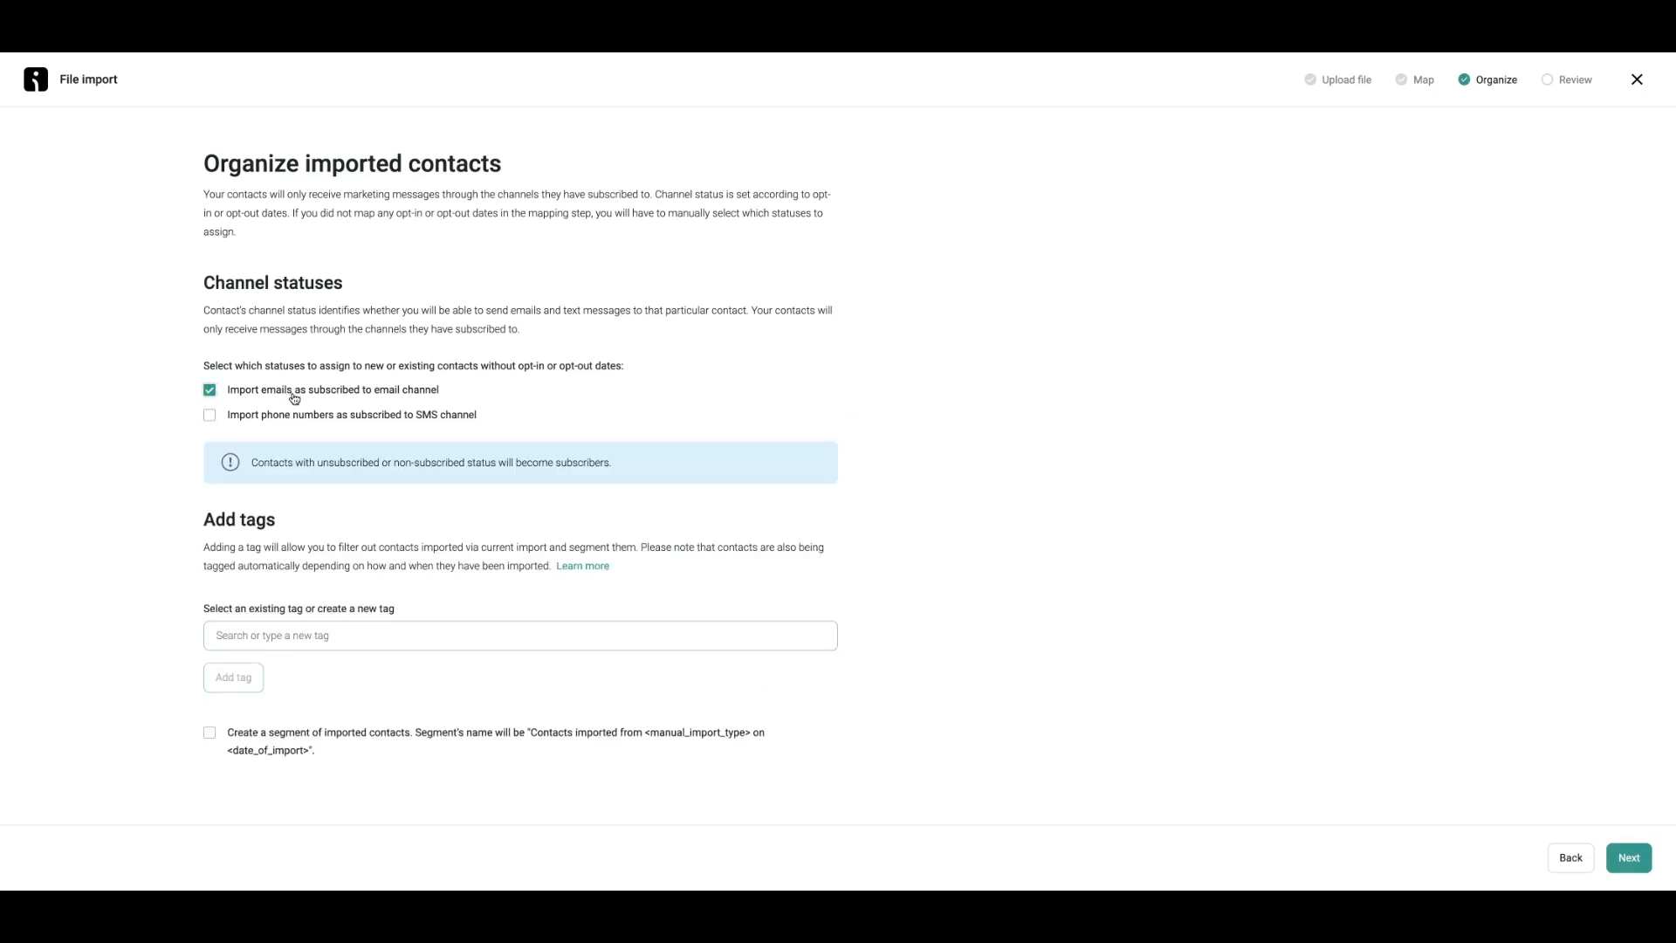
click(244, 420)
click(1629, 857)
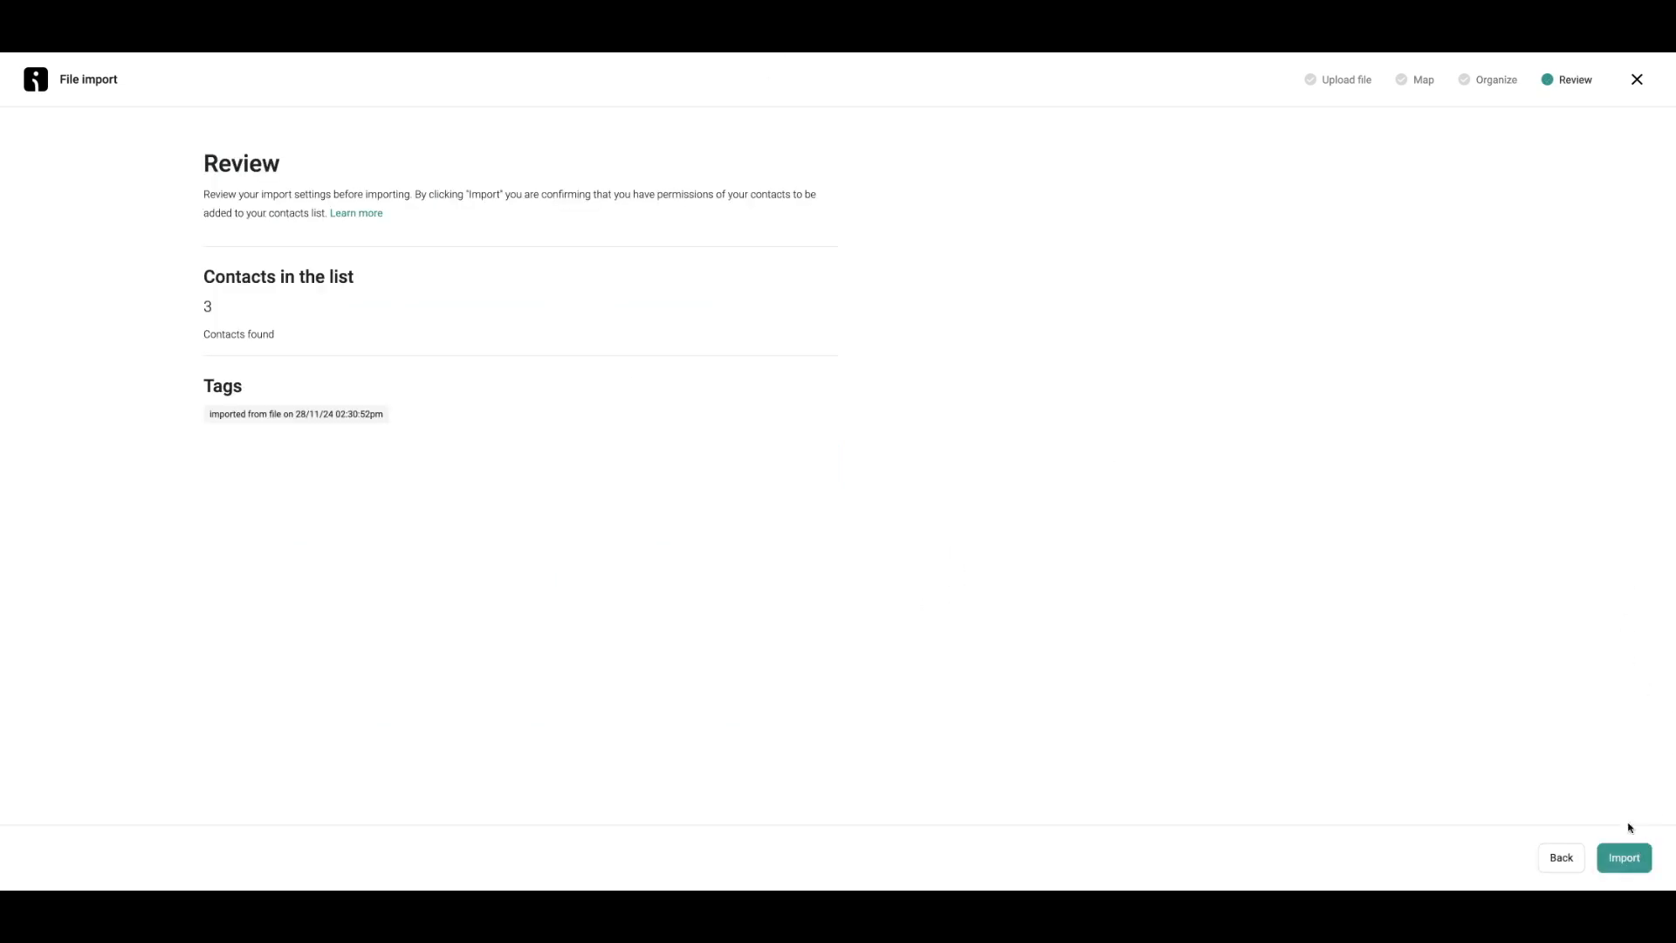
click(1621, 860)
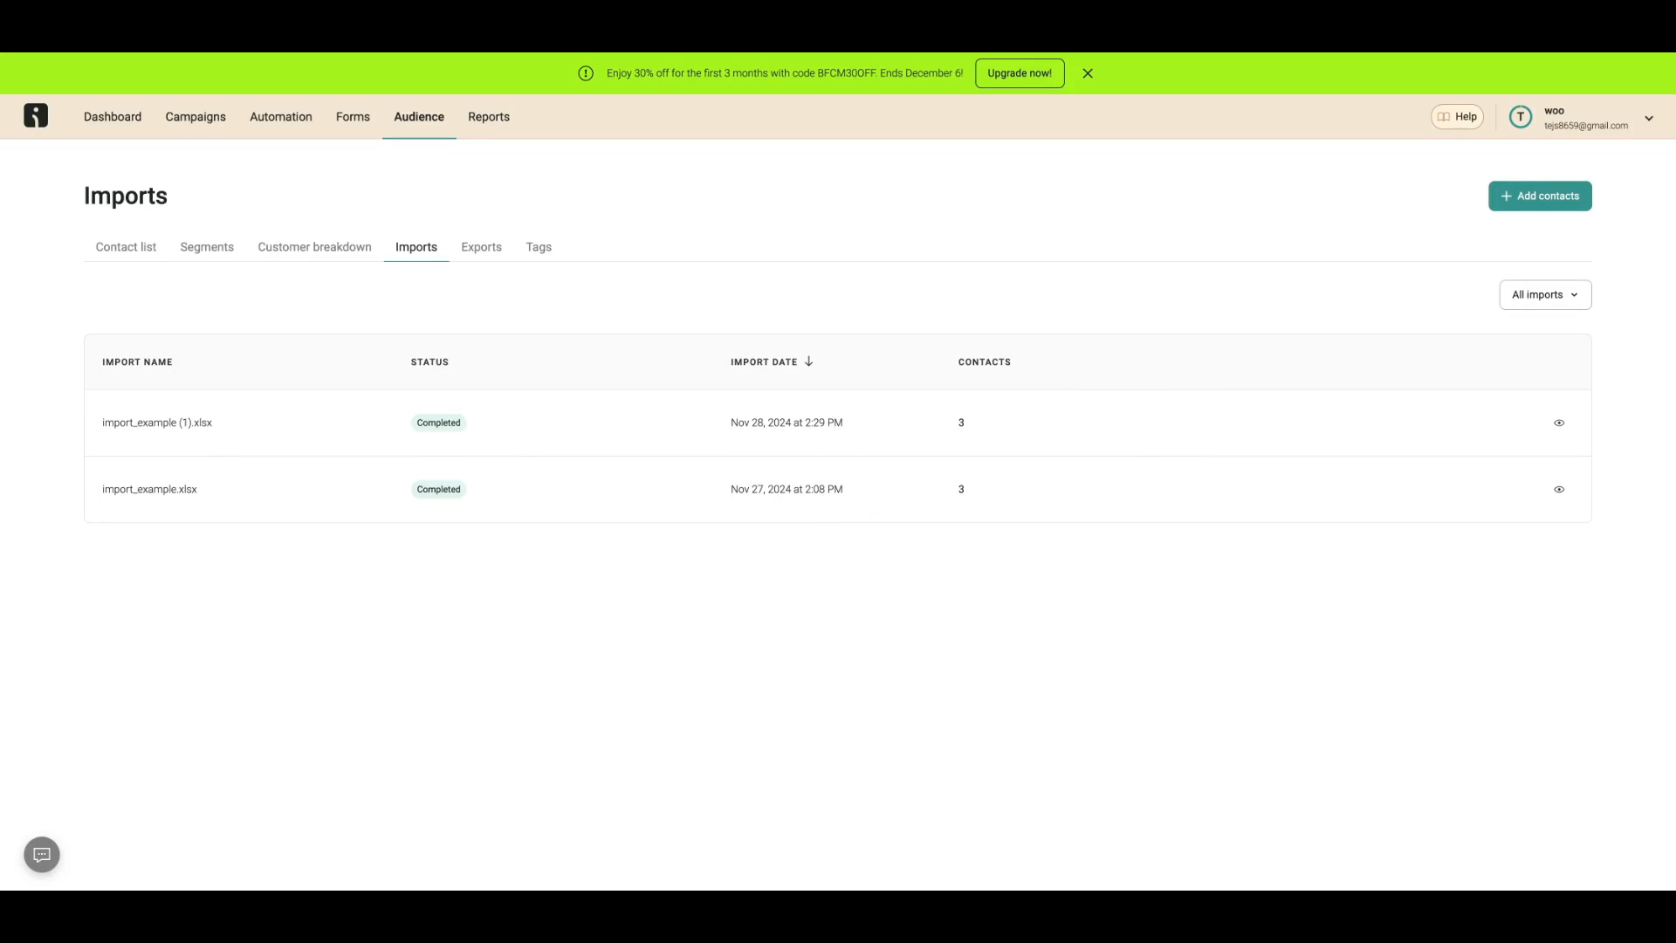
Step: Create a new campaign of the regular Email type
click(204, 122)
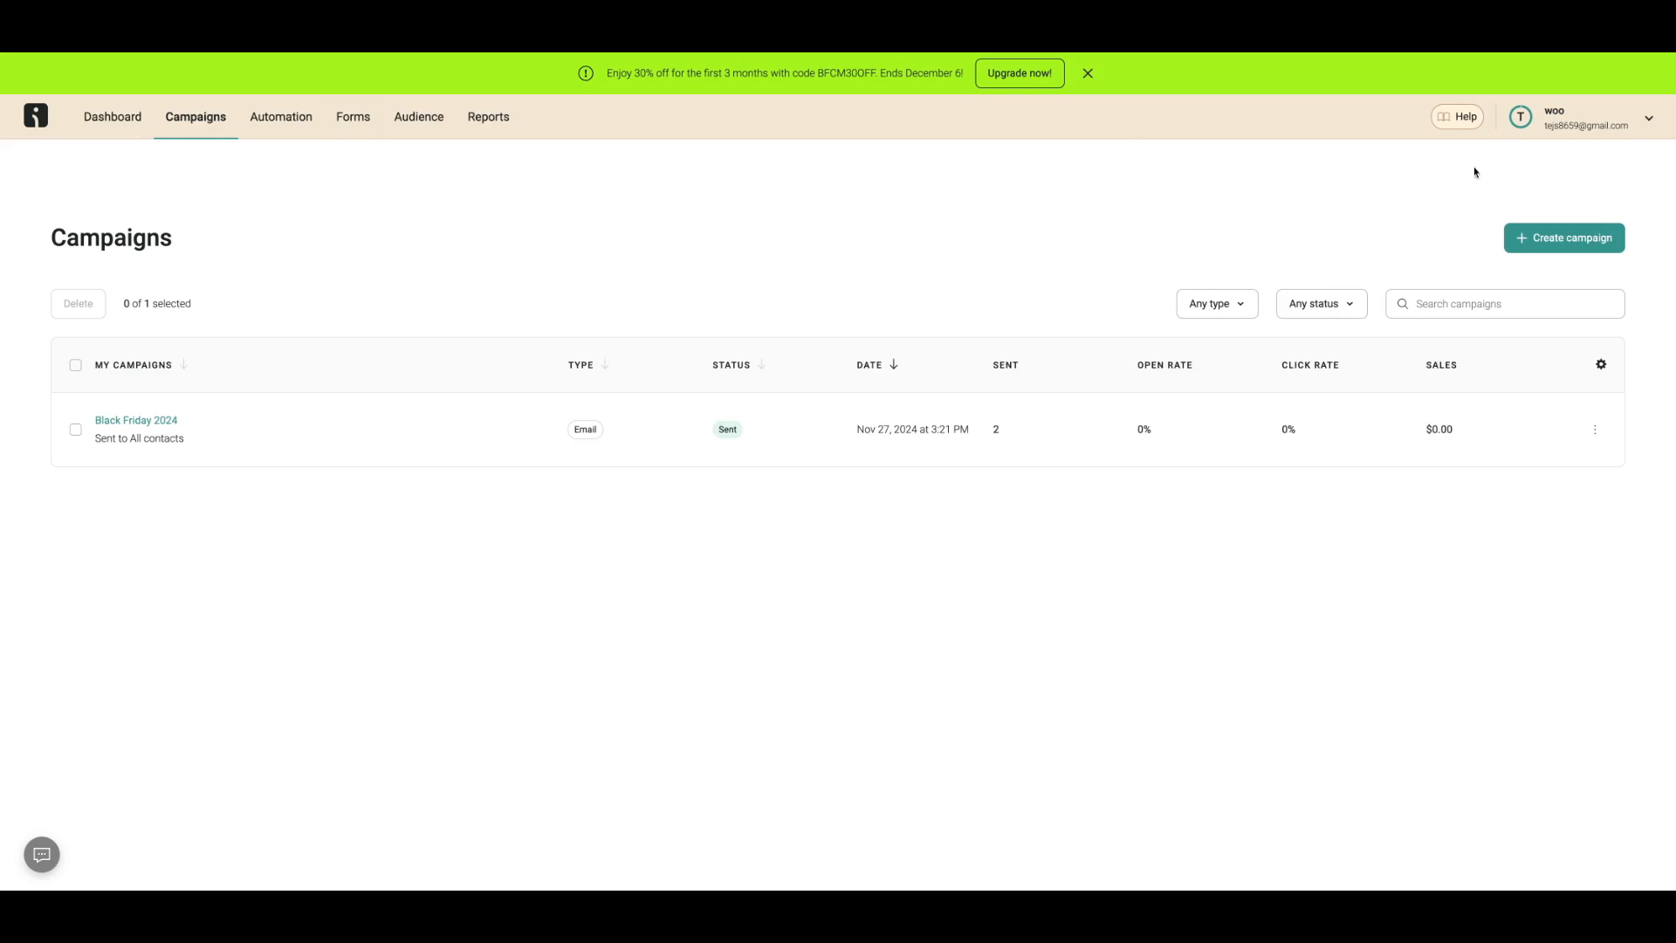
click(1522, 236)
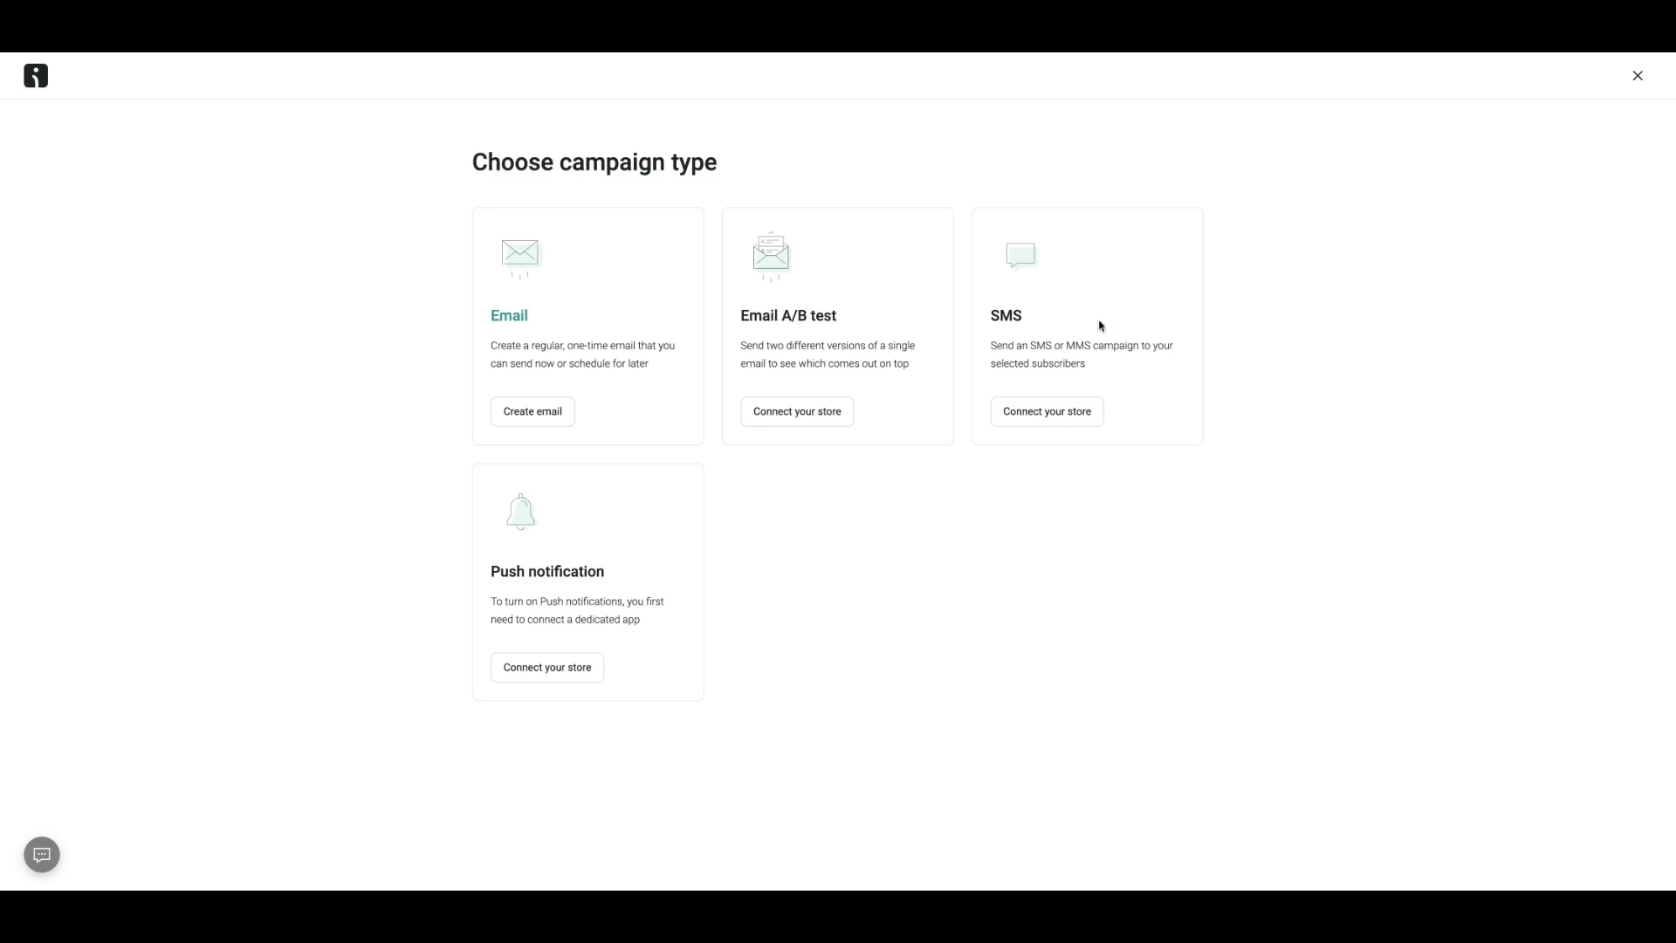
click(561, 363)
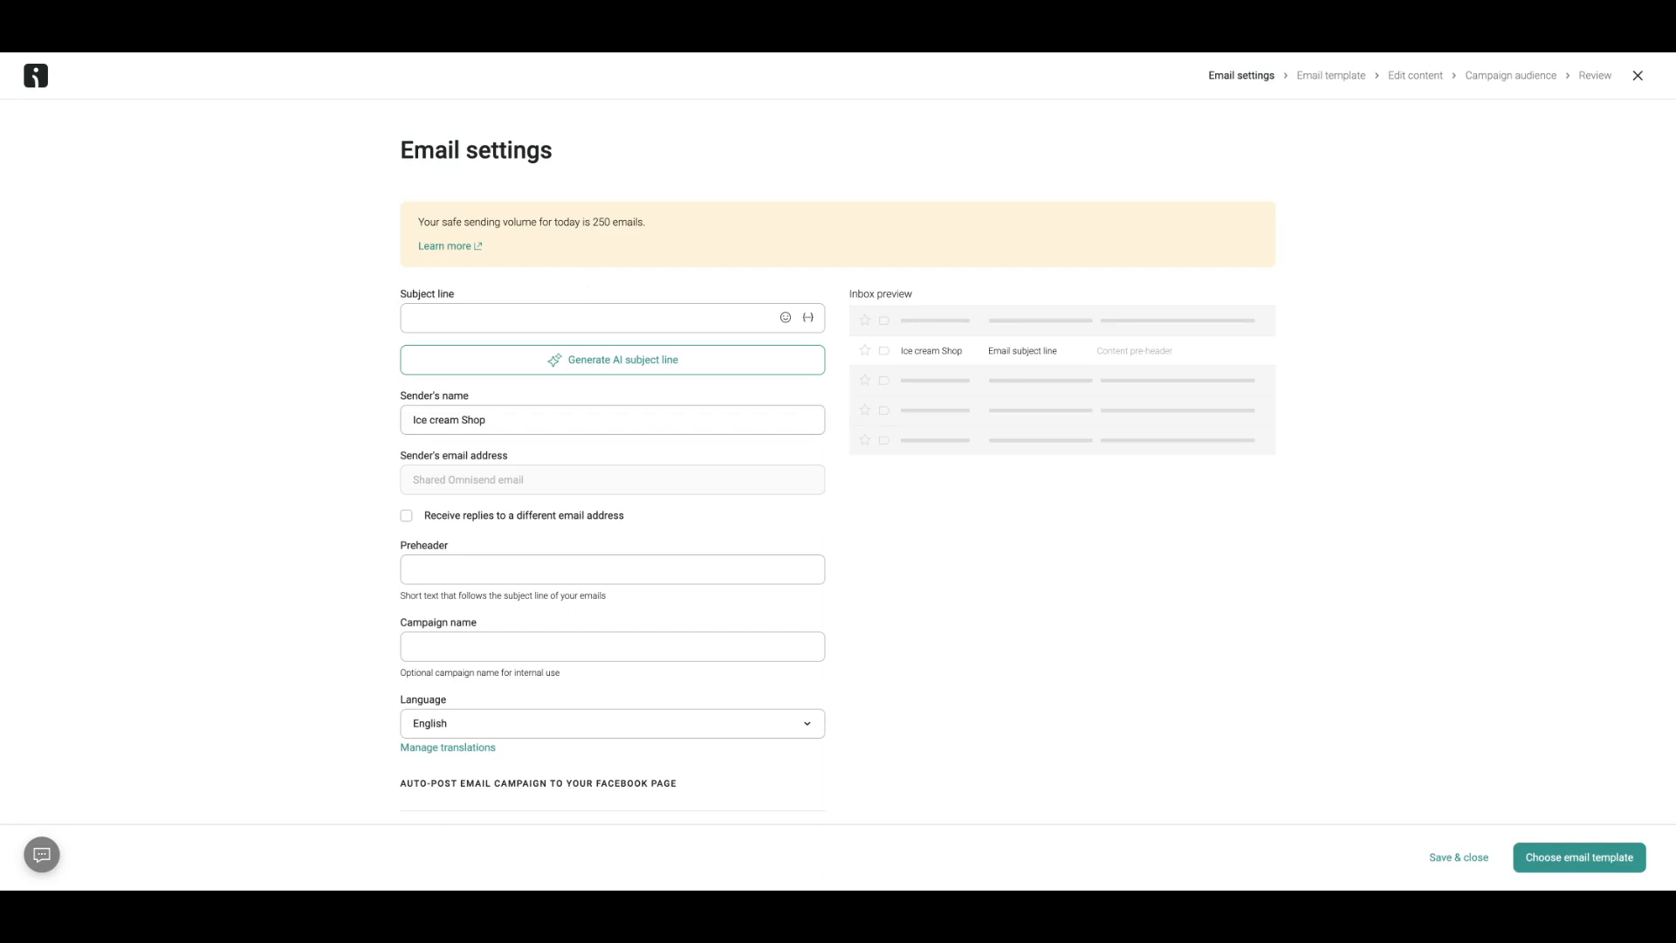
Step: Set the subject line to "🍦 Black Friday Alert: 50% Off All Ice Cream! 🍦" and append the contact's Name personalization variable
click(579, 311)
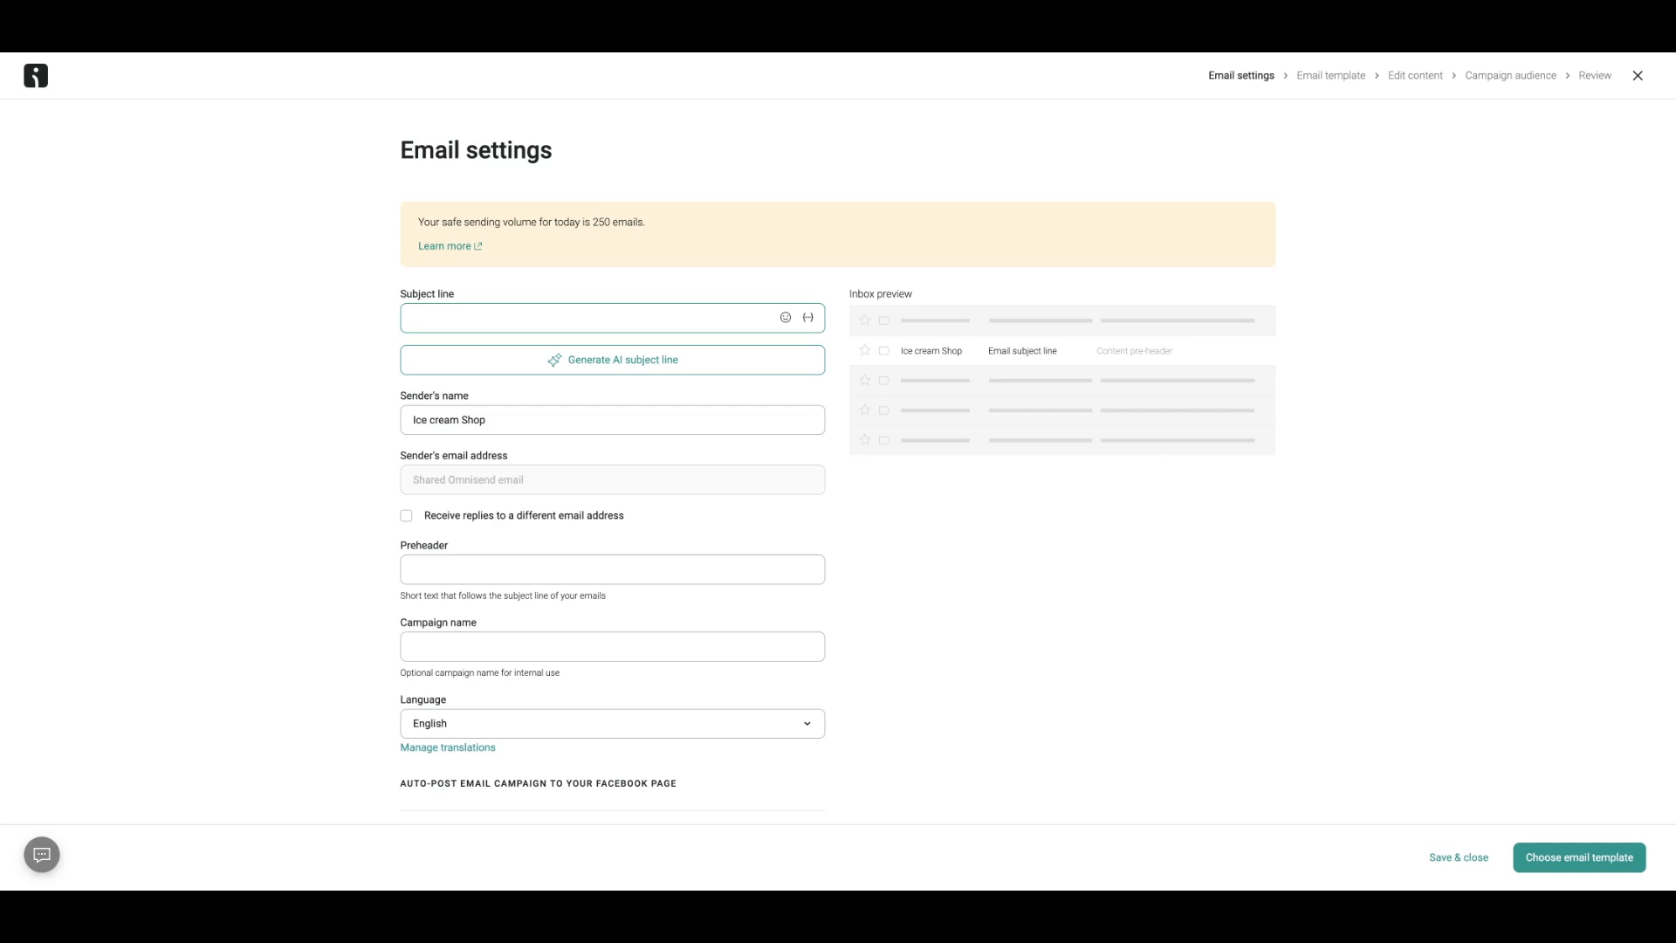
text(🍦 Black Friday Alert: 50% Off All Ice Cream! 🍦)
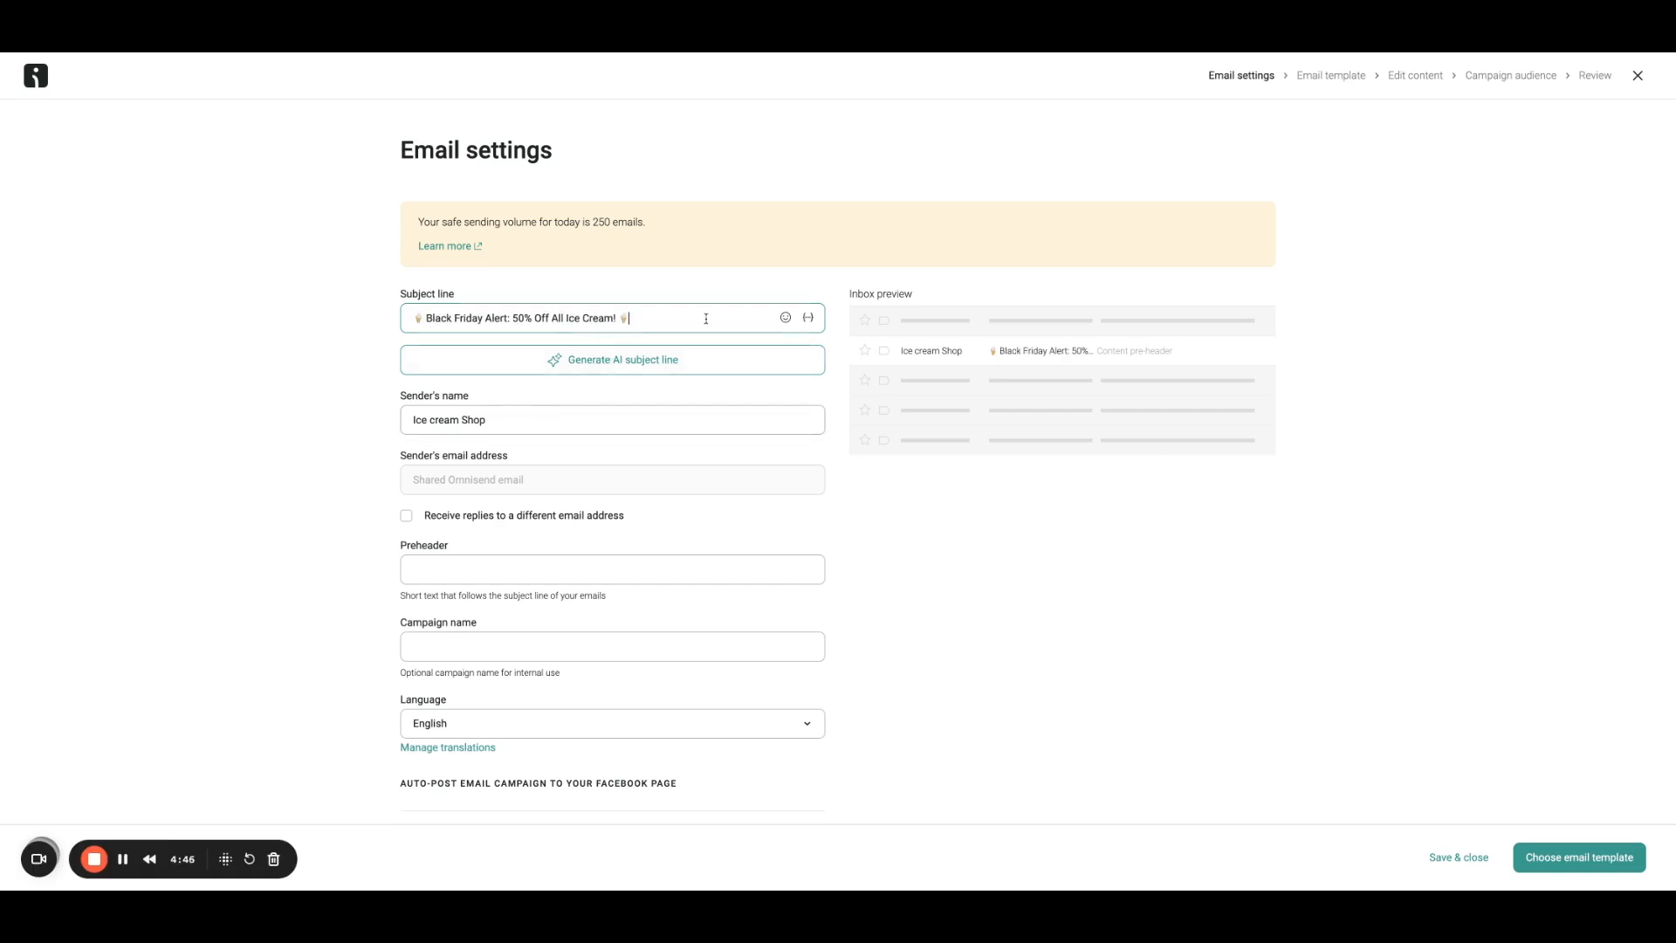
click(809, 319)
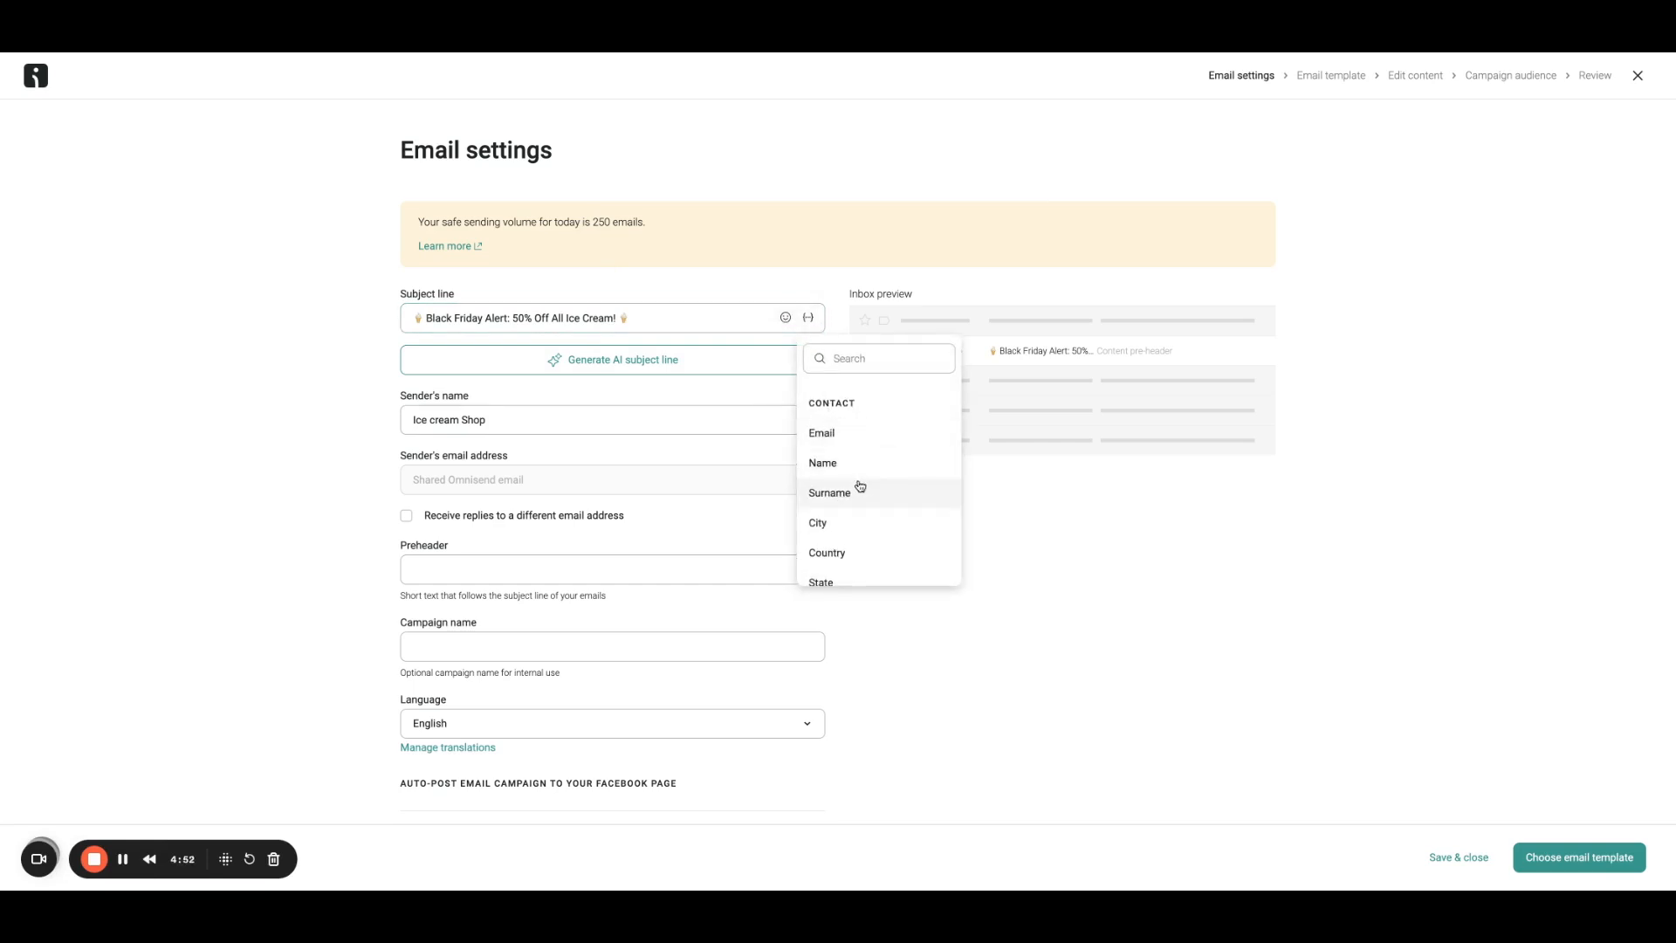
key(Escape)
click(809, 317)
scroll(873, 441, up, 3)
click(883, 462)
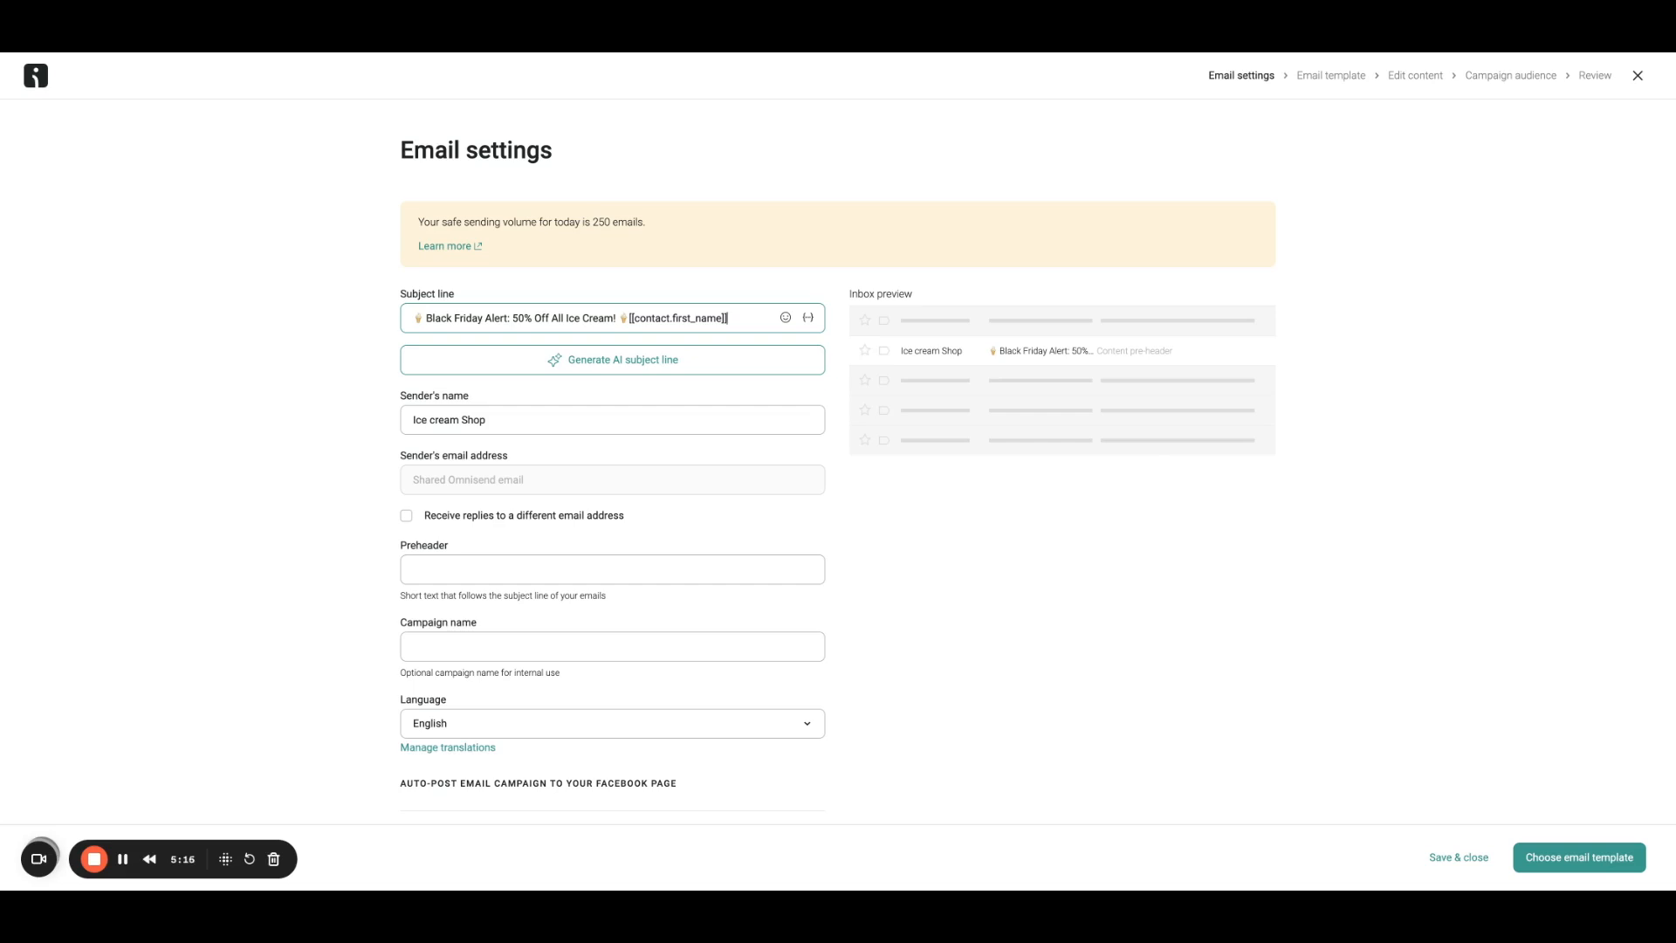
Step: Set the preheader to "Sweetest Deal of the Year!" and the campaign name to "Black Friday Sale"
click(563, 427)
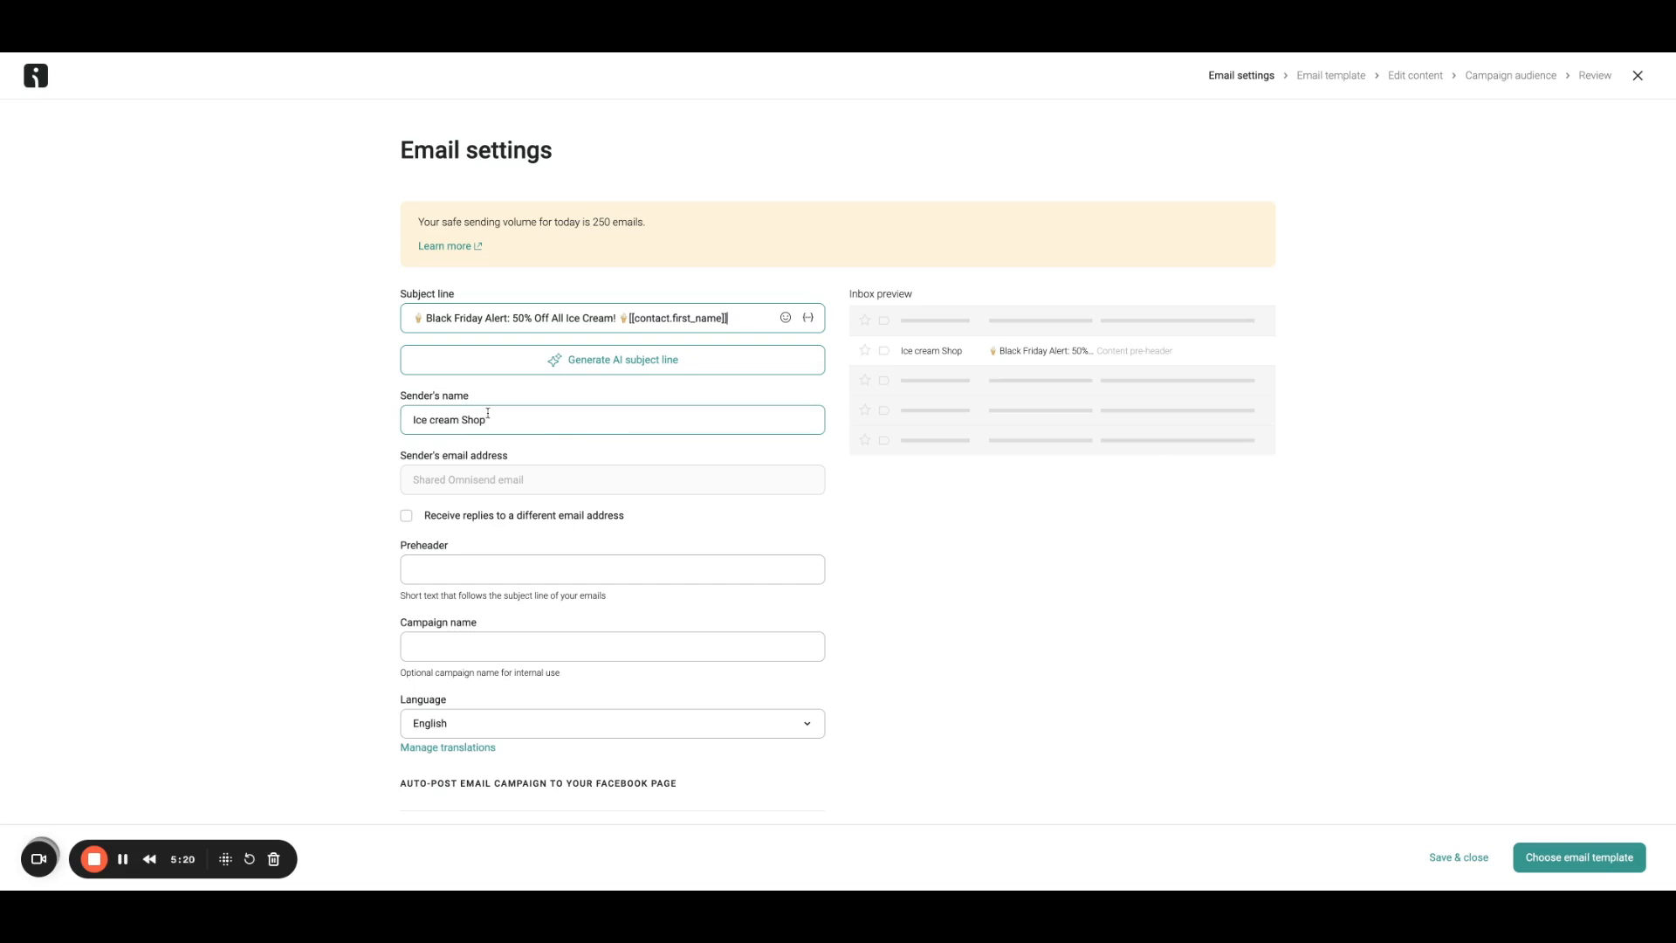
scroll(439, 376, down, 2)
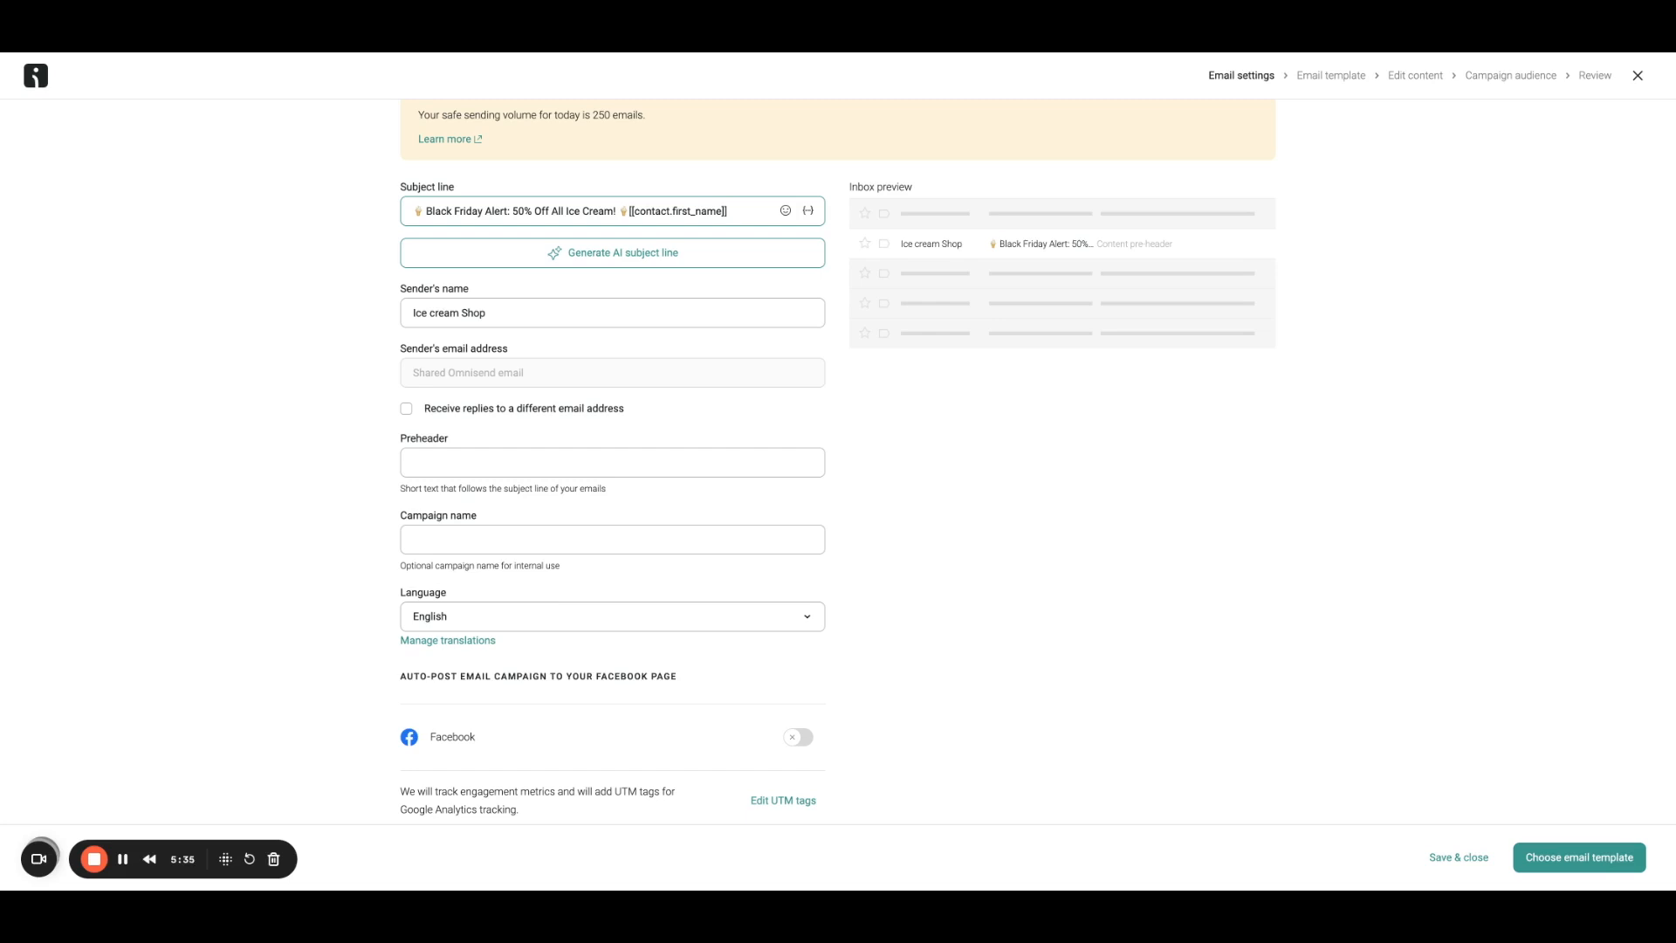
click(534, 466)
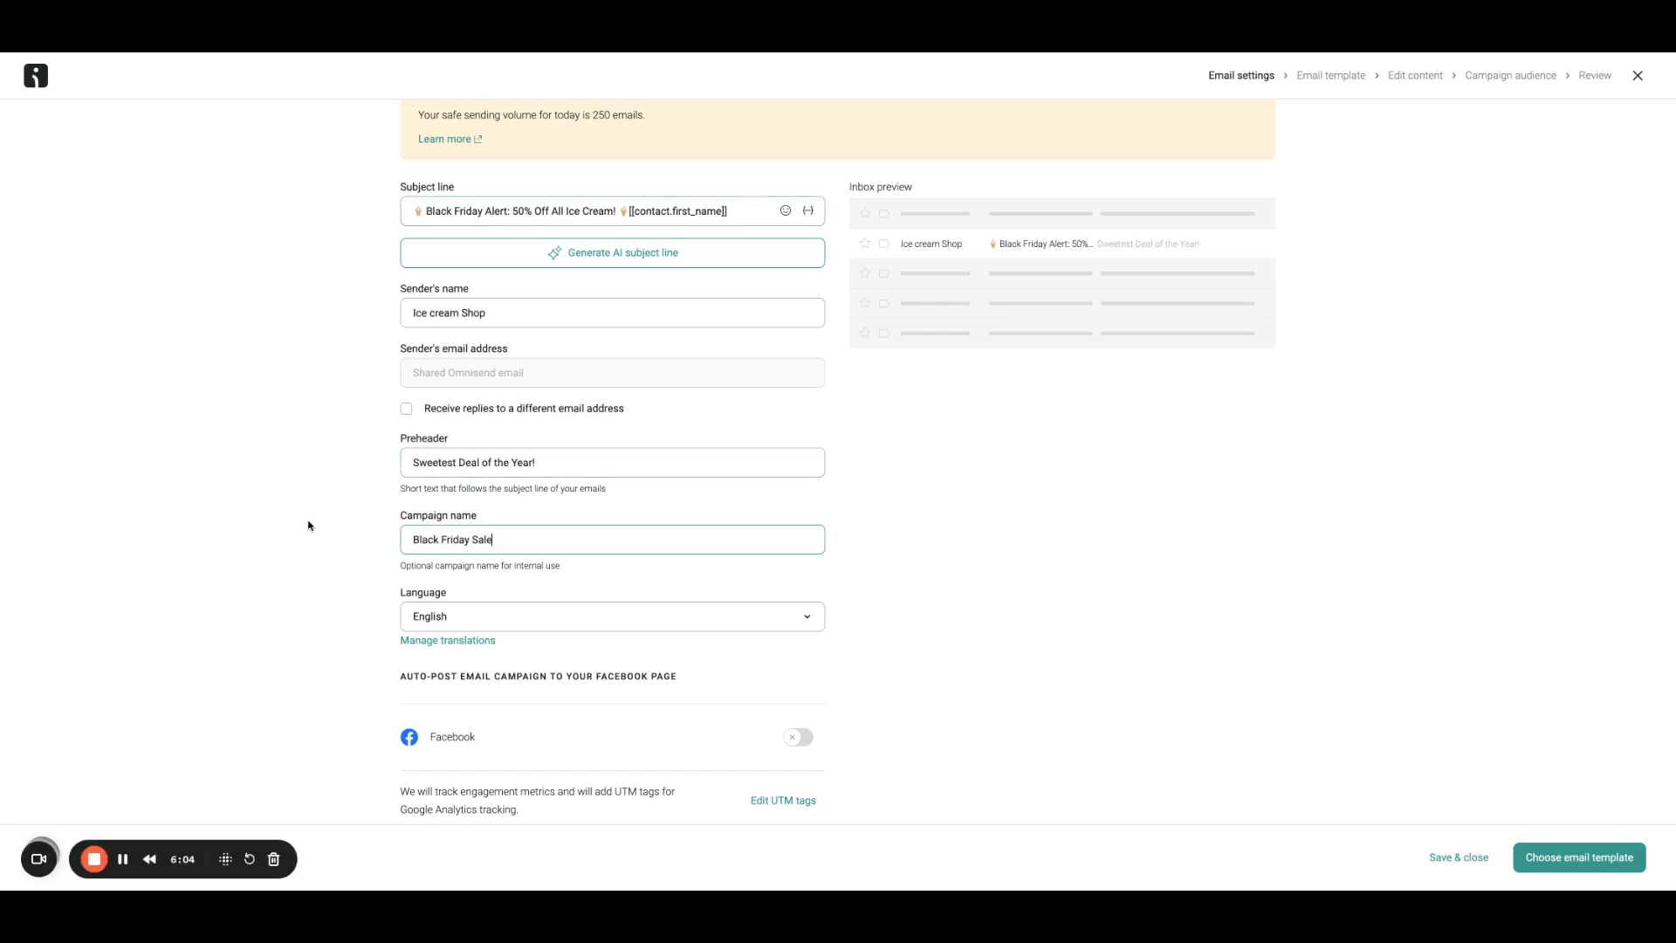
click(523, 488)
Step: Use the first Black Friday template under All templates for the email and dismiss the editor's product recommender tip
click(1559, 863)
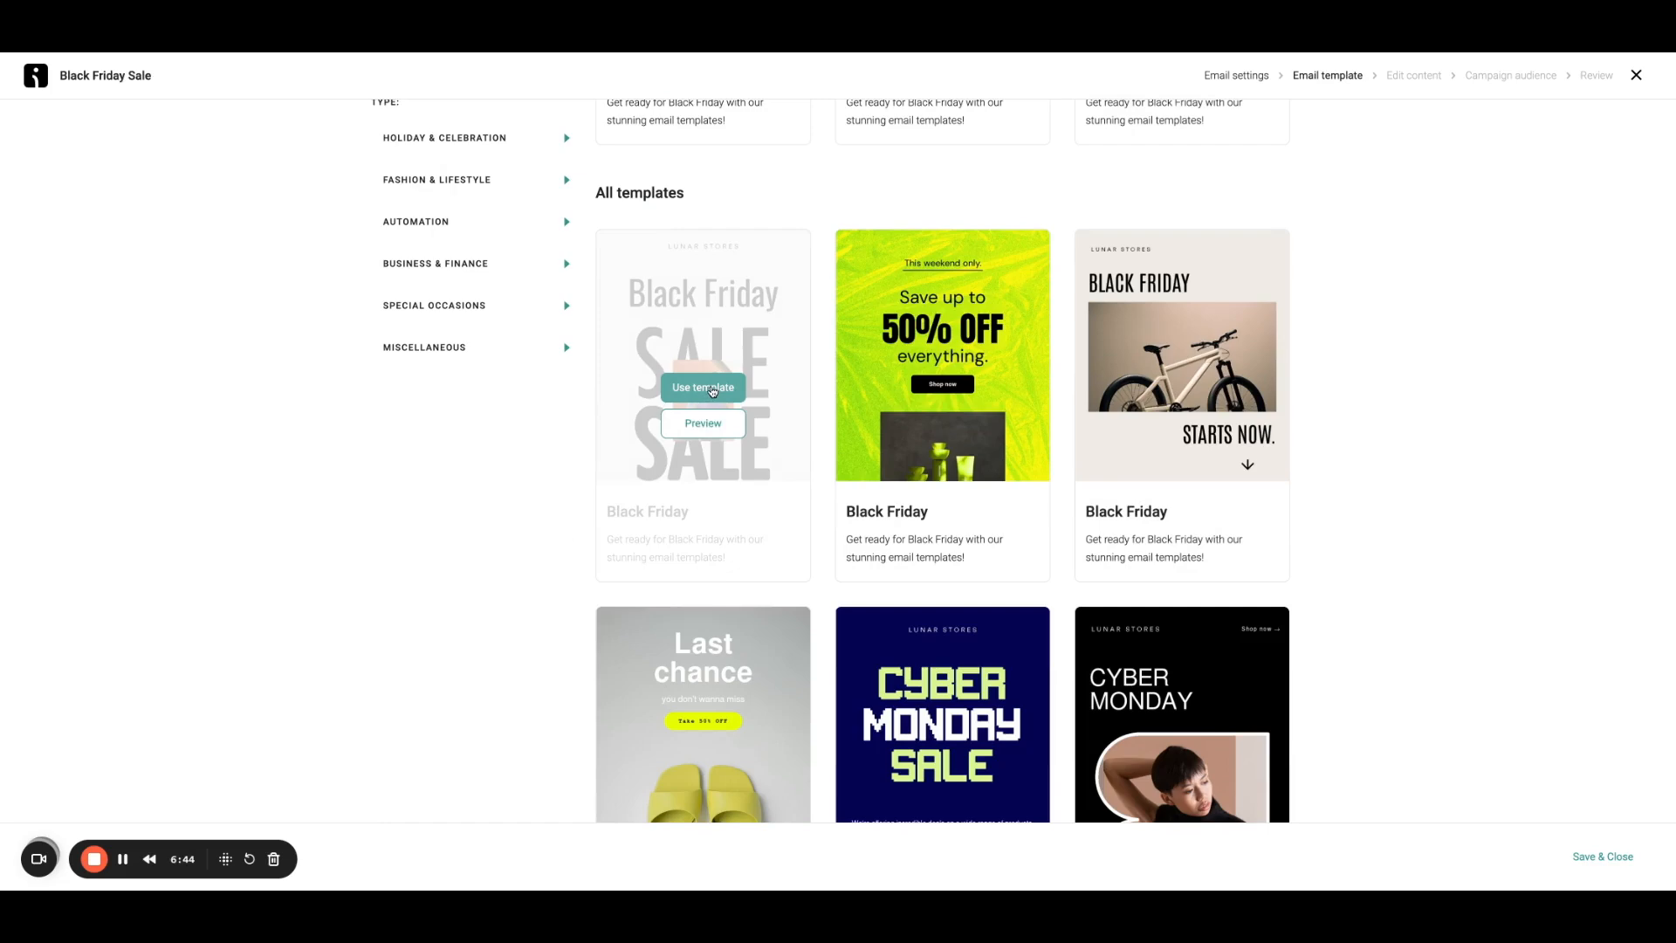
click(703, 388)
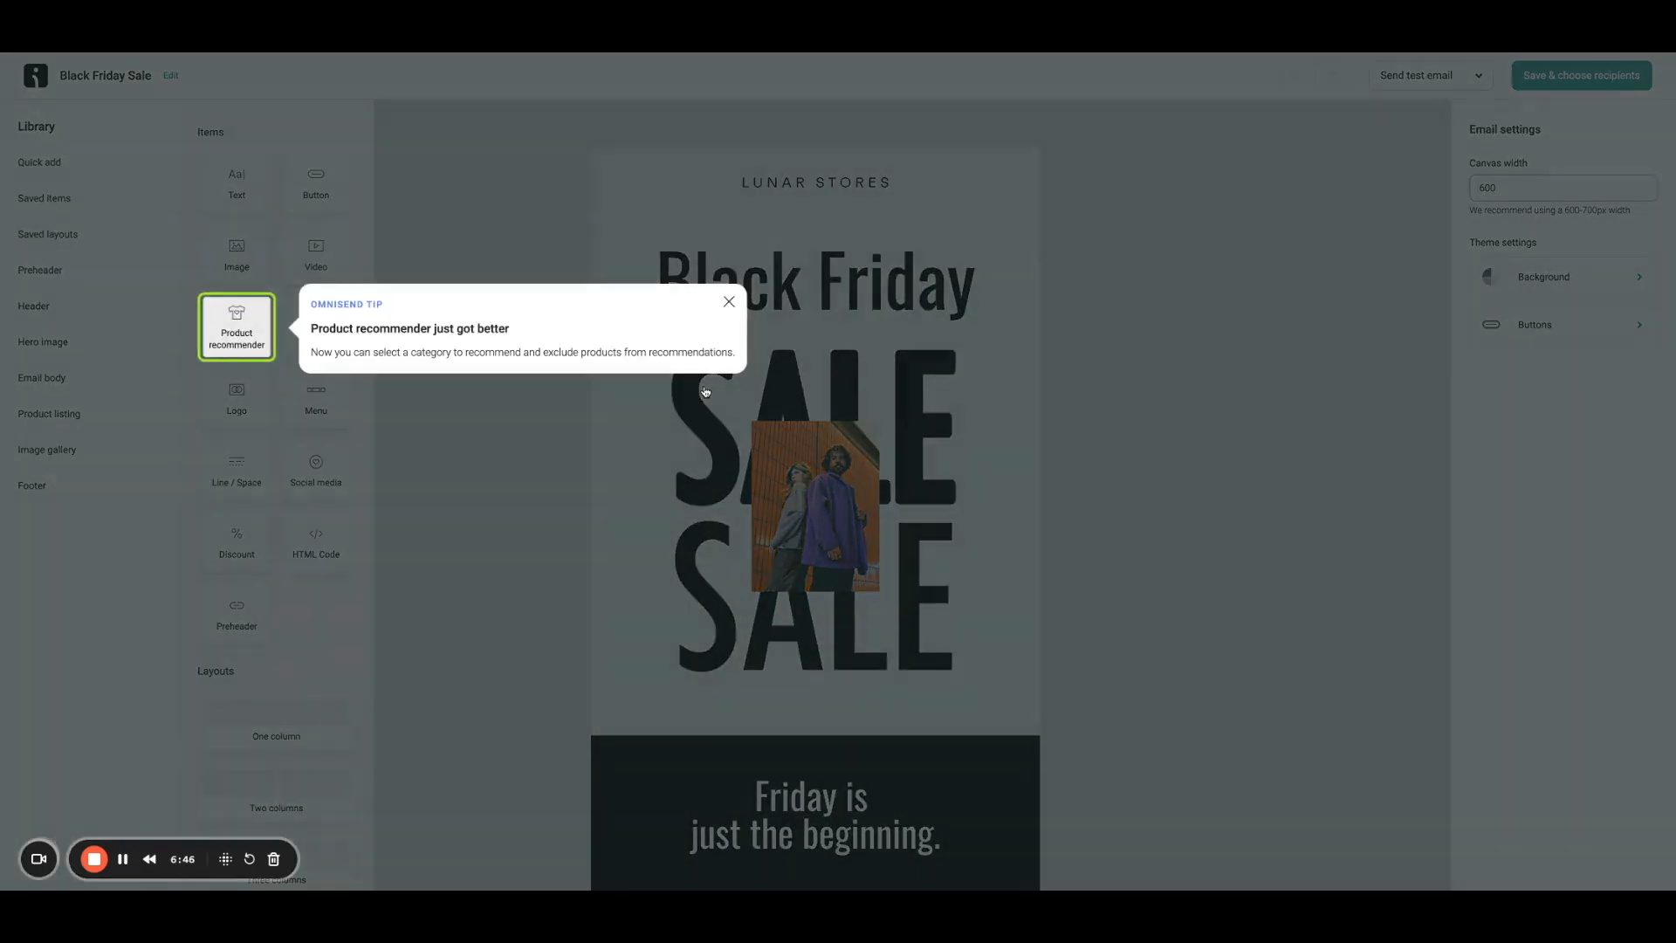
click(728, 303)
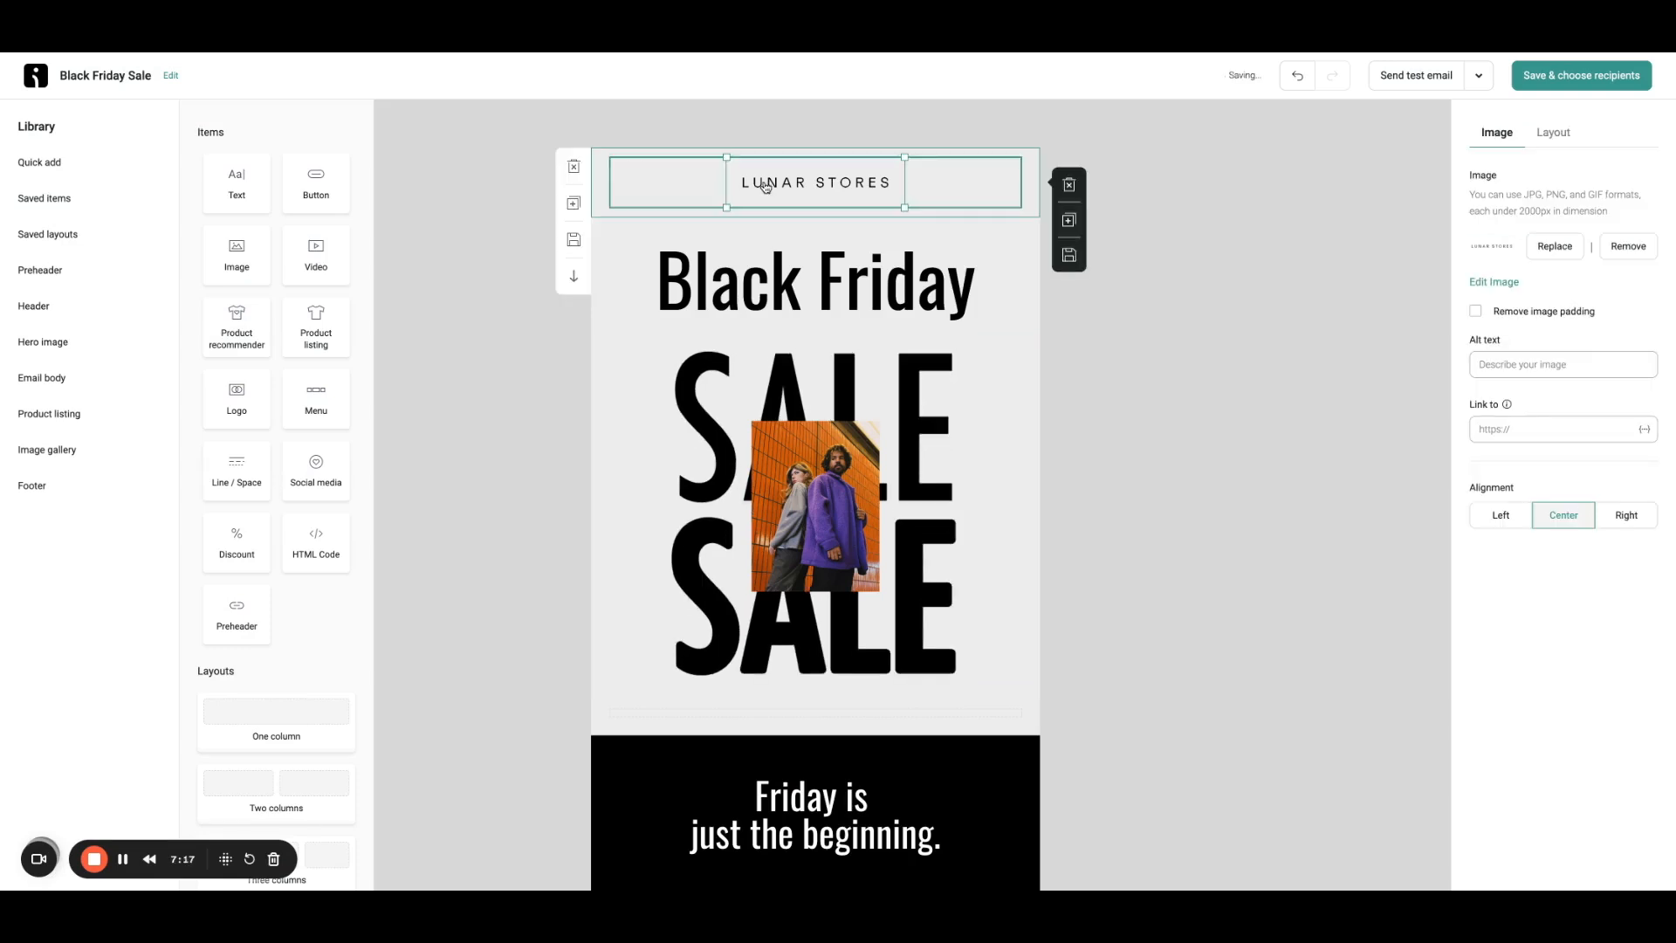
Step: Replace the Lunar Stores header logo with the round ice cream logo from the image library and shrink it to roughly half the email's width
click(1629, 247)
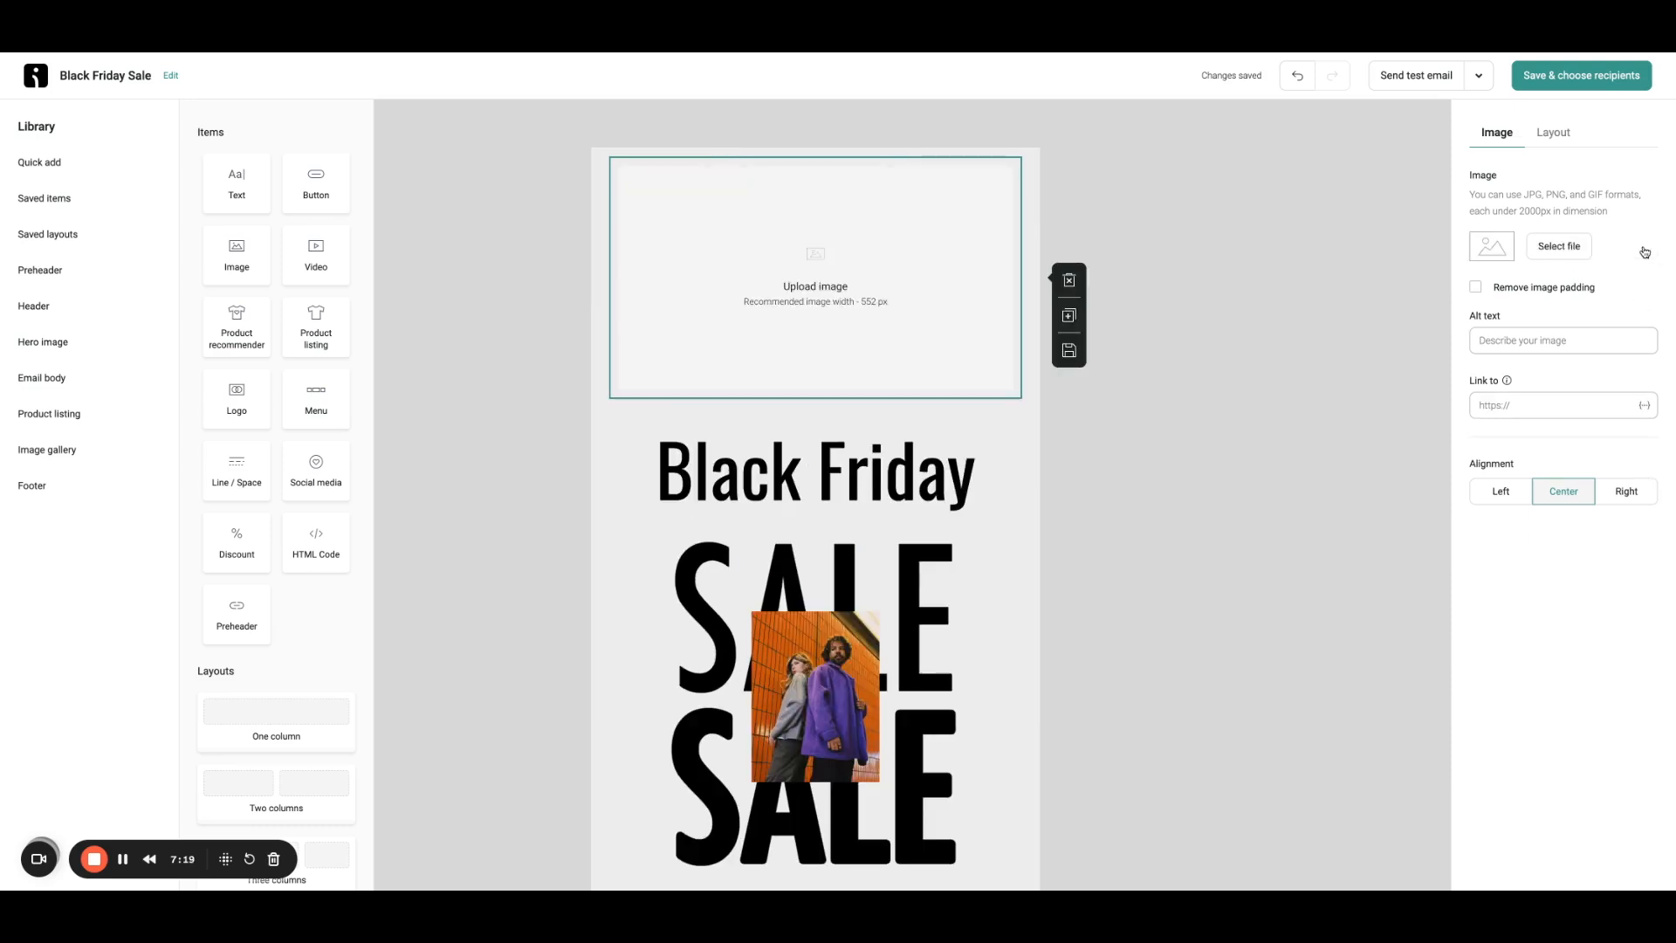
click(1558, 245)
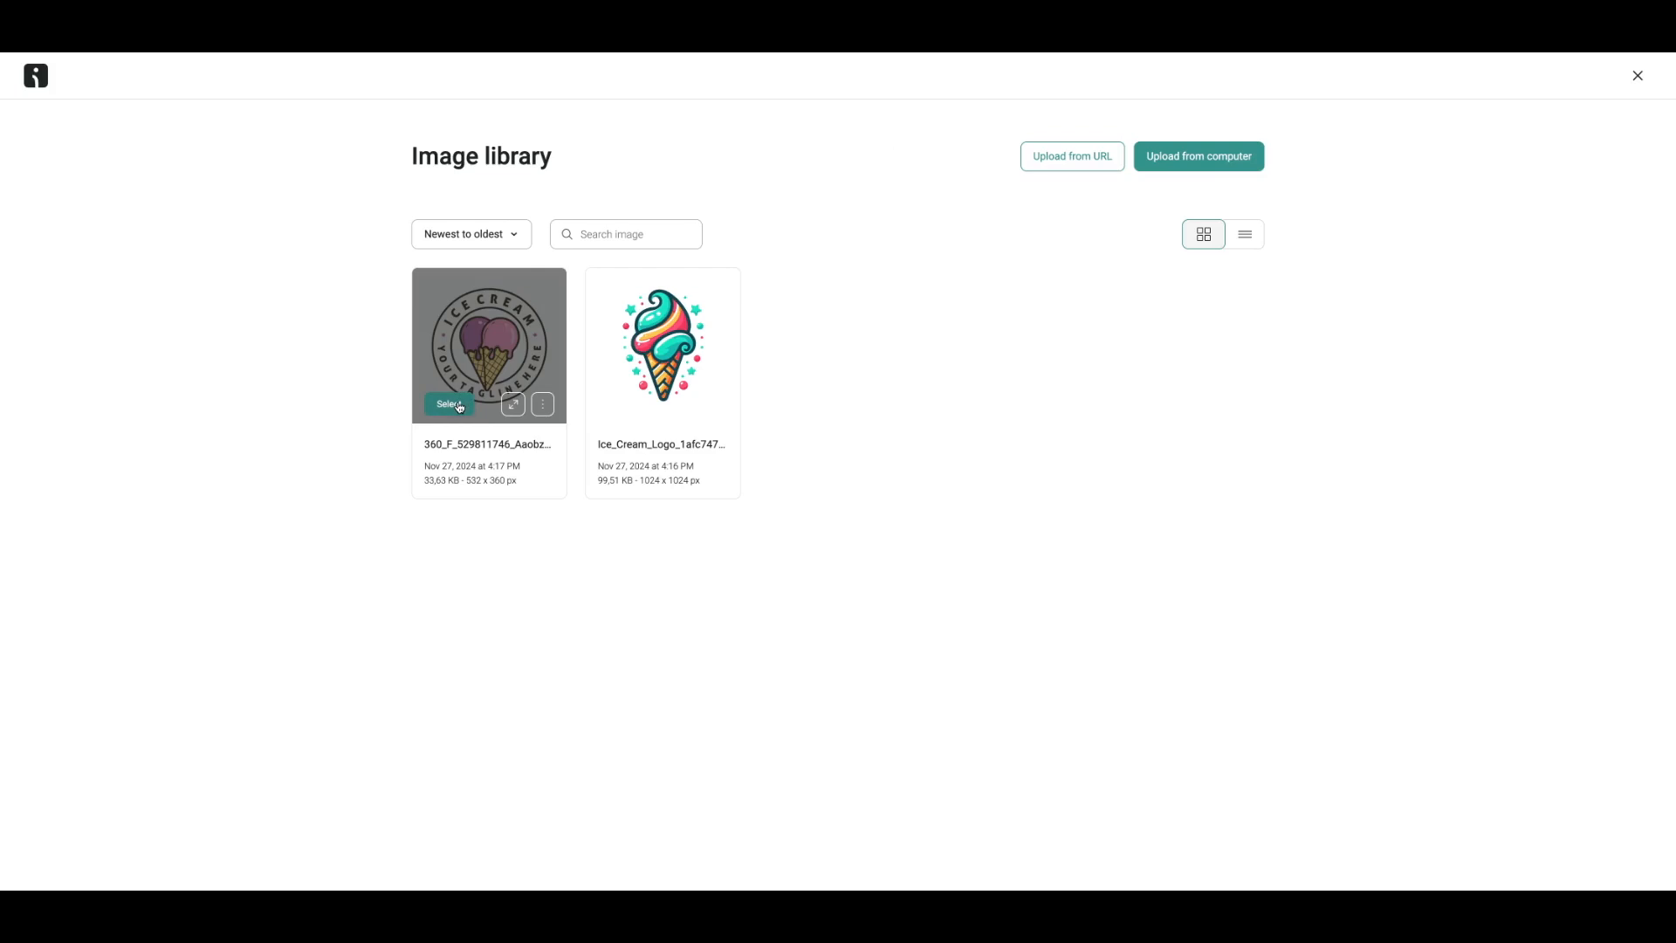
click(460, 407)
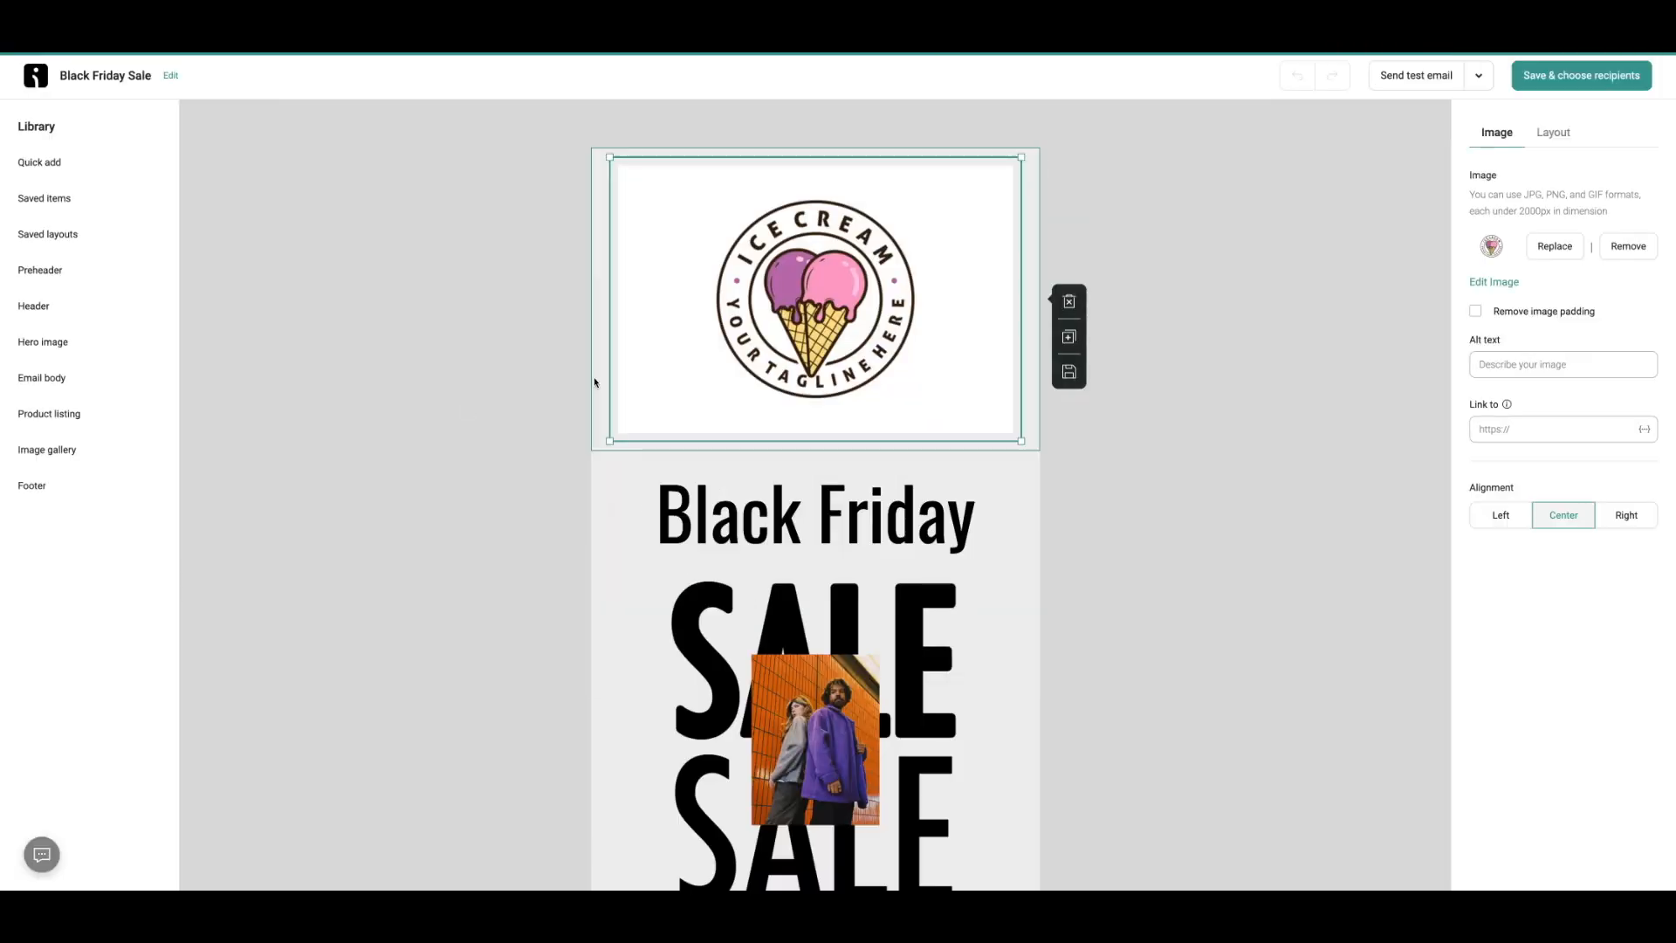
drag(1020, 382, 851, 151)
scroll(913, 259, up, 2)
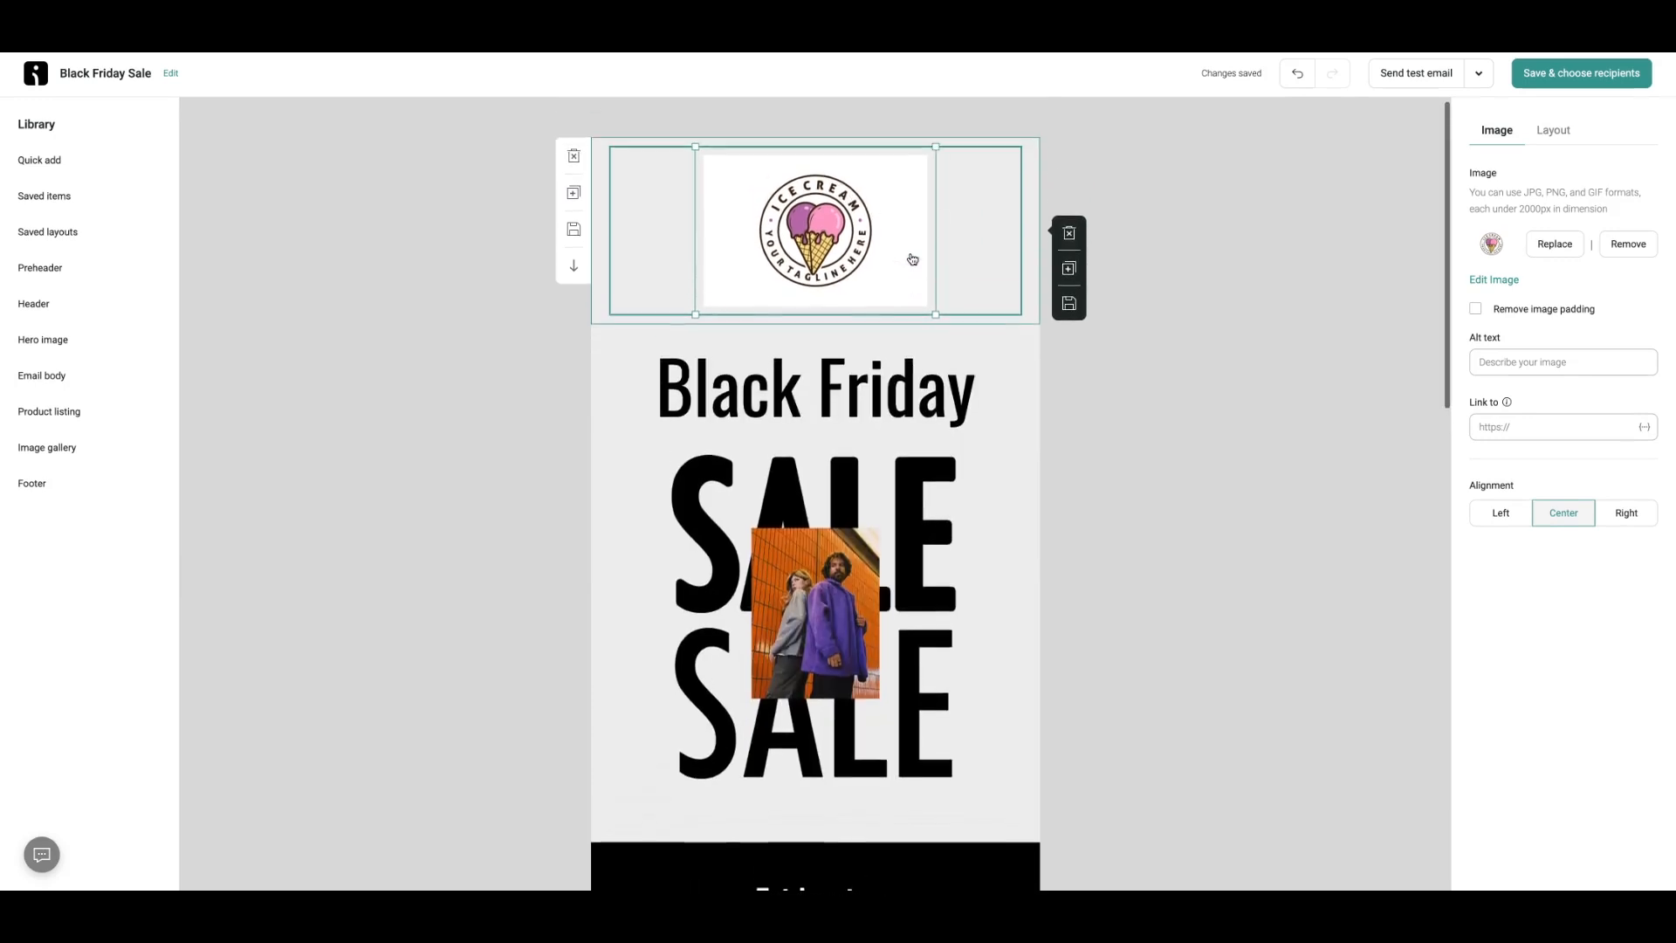
Step: Replace the photo in the SALE banner with the Ice_Cream_Logo cone image from the image library
click(860, 559)
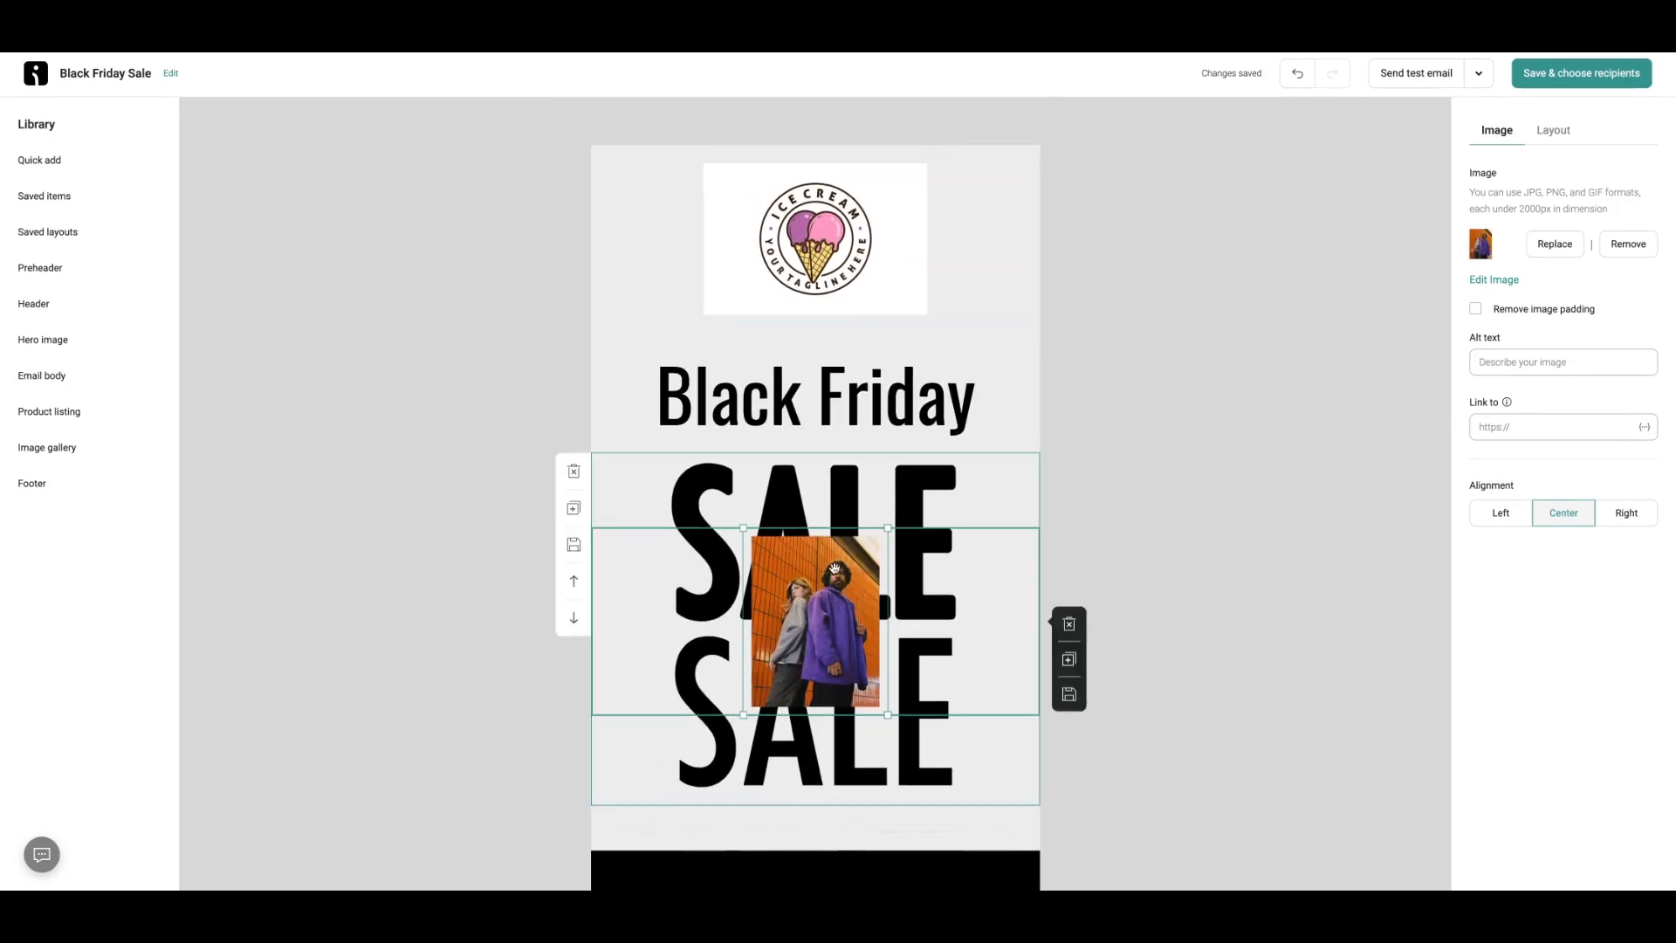
click(1552, 247)
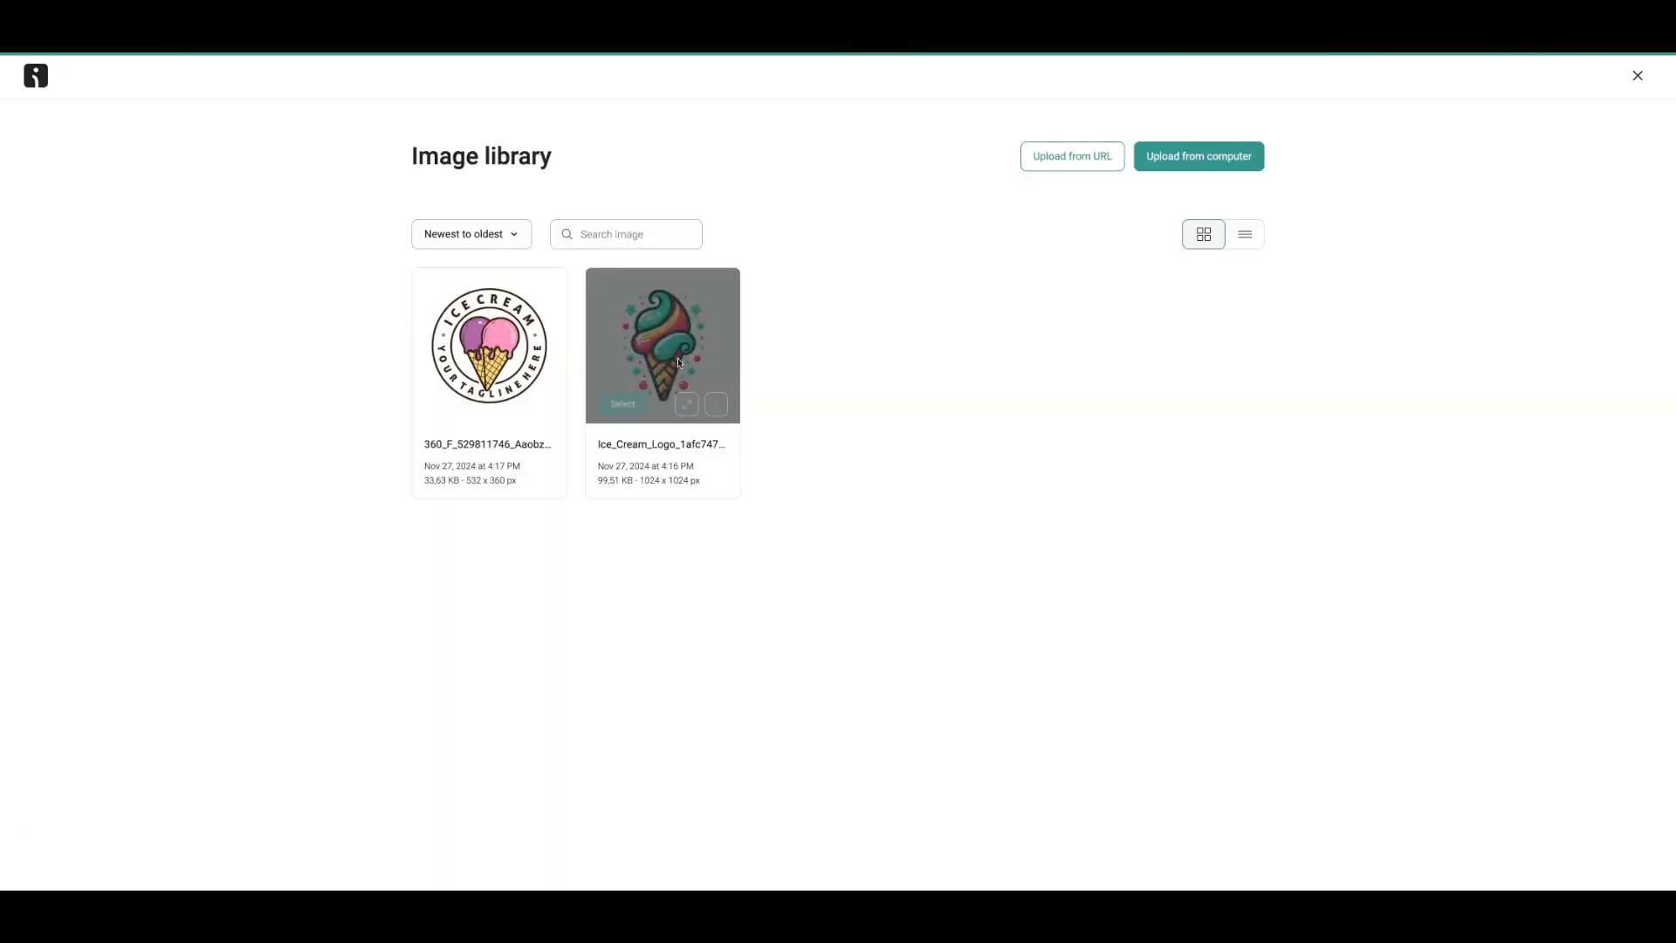
click(624, 406)
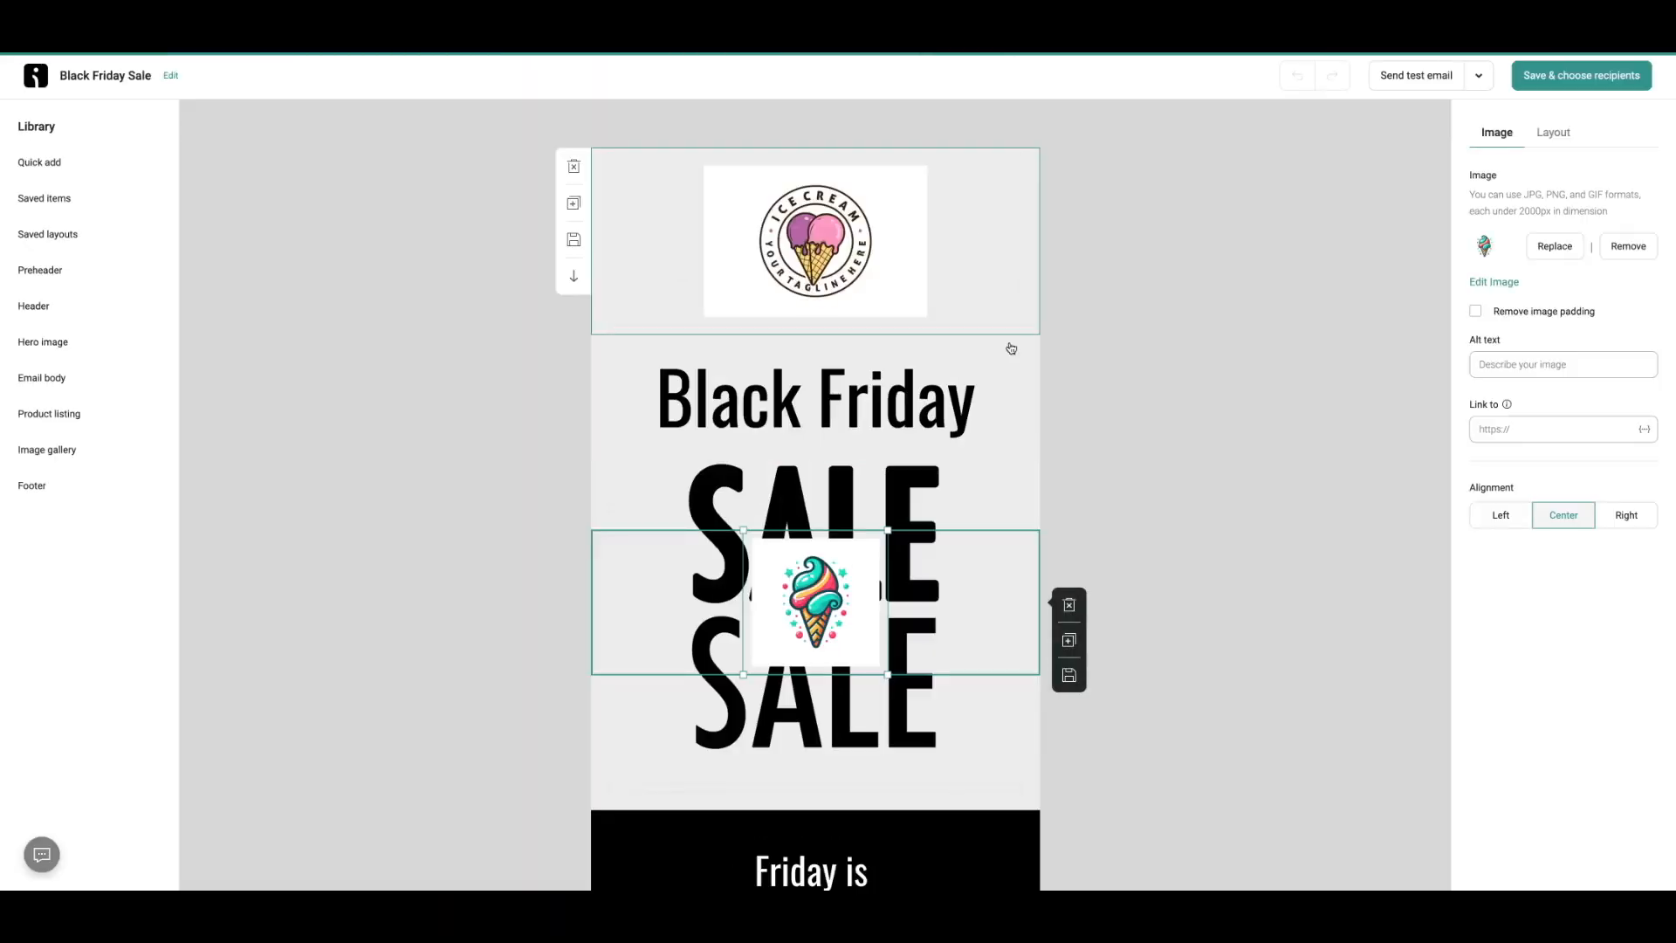
Step: Set the fallback color behind the SALE banner's background image to white, #FFFFFF
scroll(868, 564, down, 5)
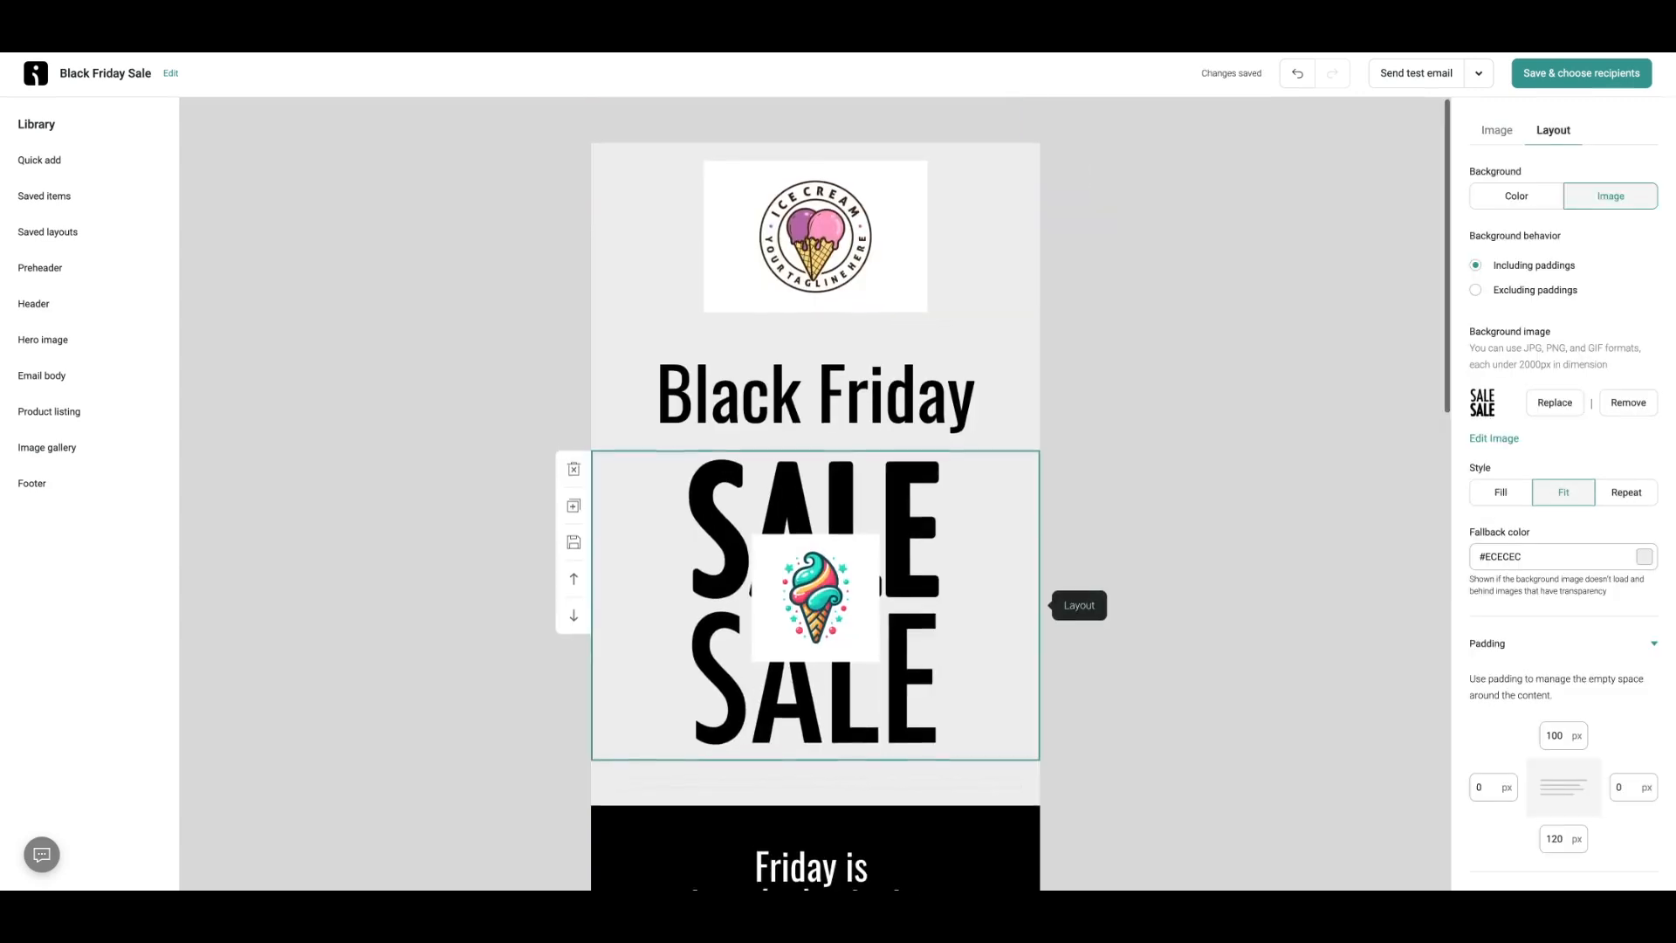
scroll(815, 542, down, 1)
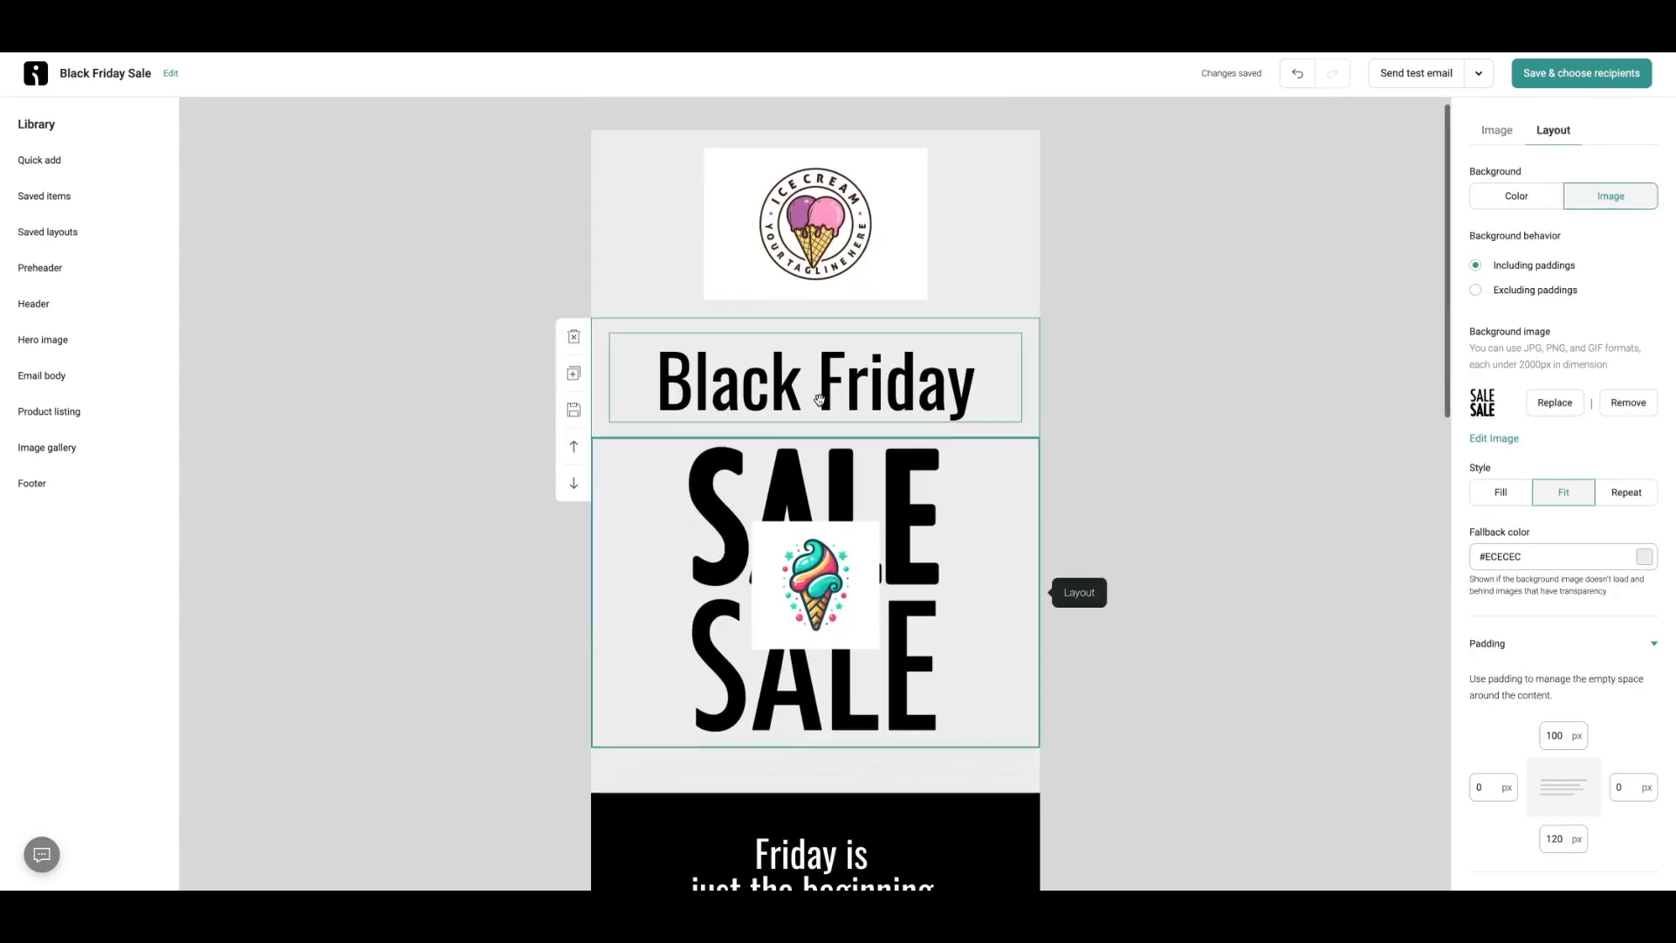
scroll(1057, 406, down, 1)
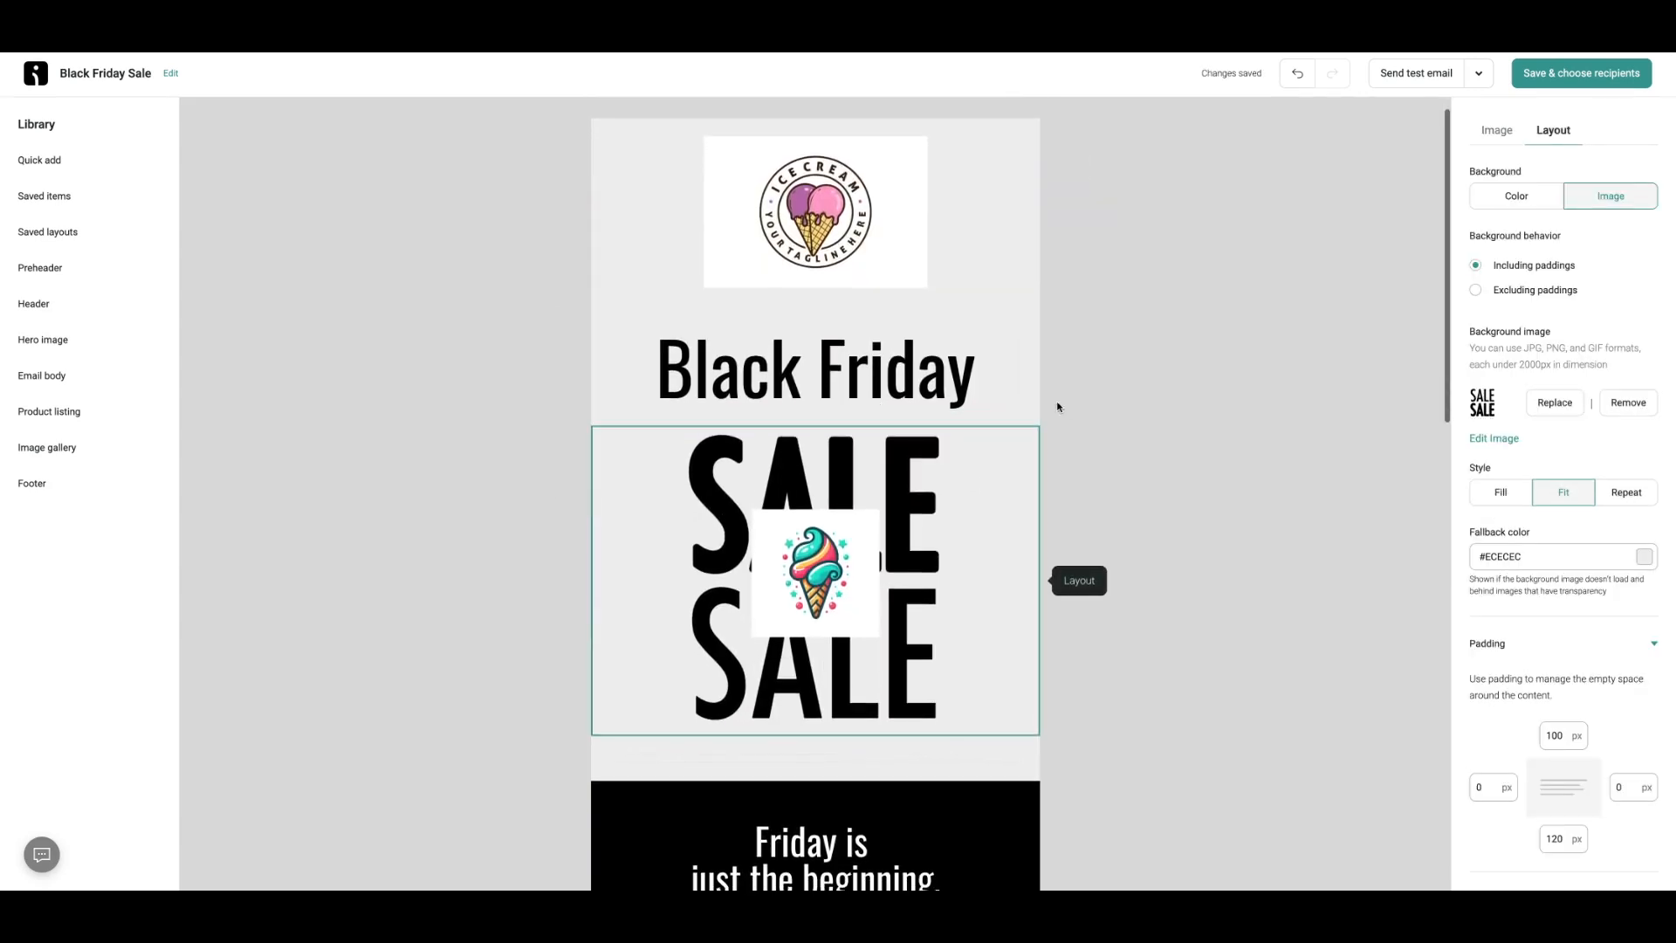
click(1644, 557)
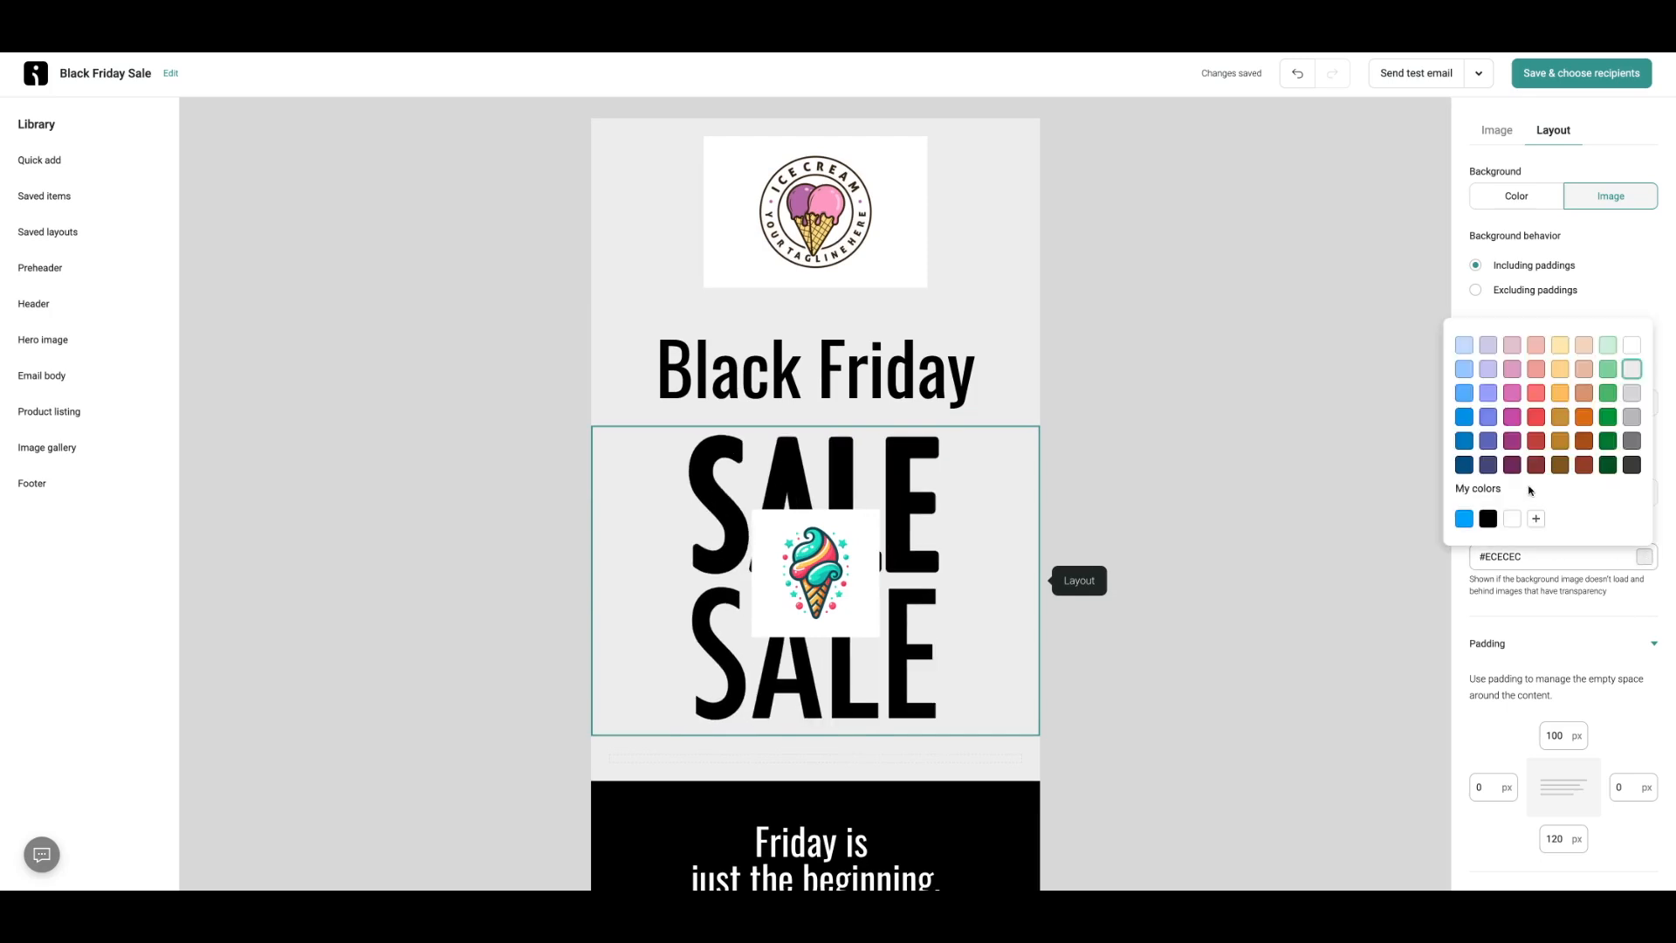
click(1511, 519)
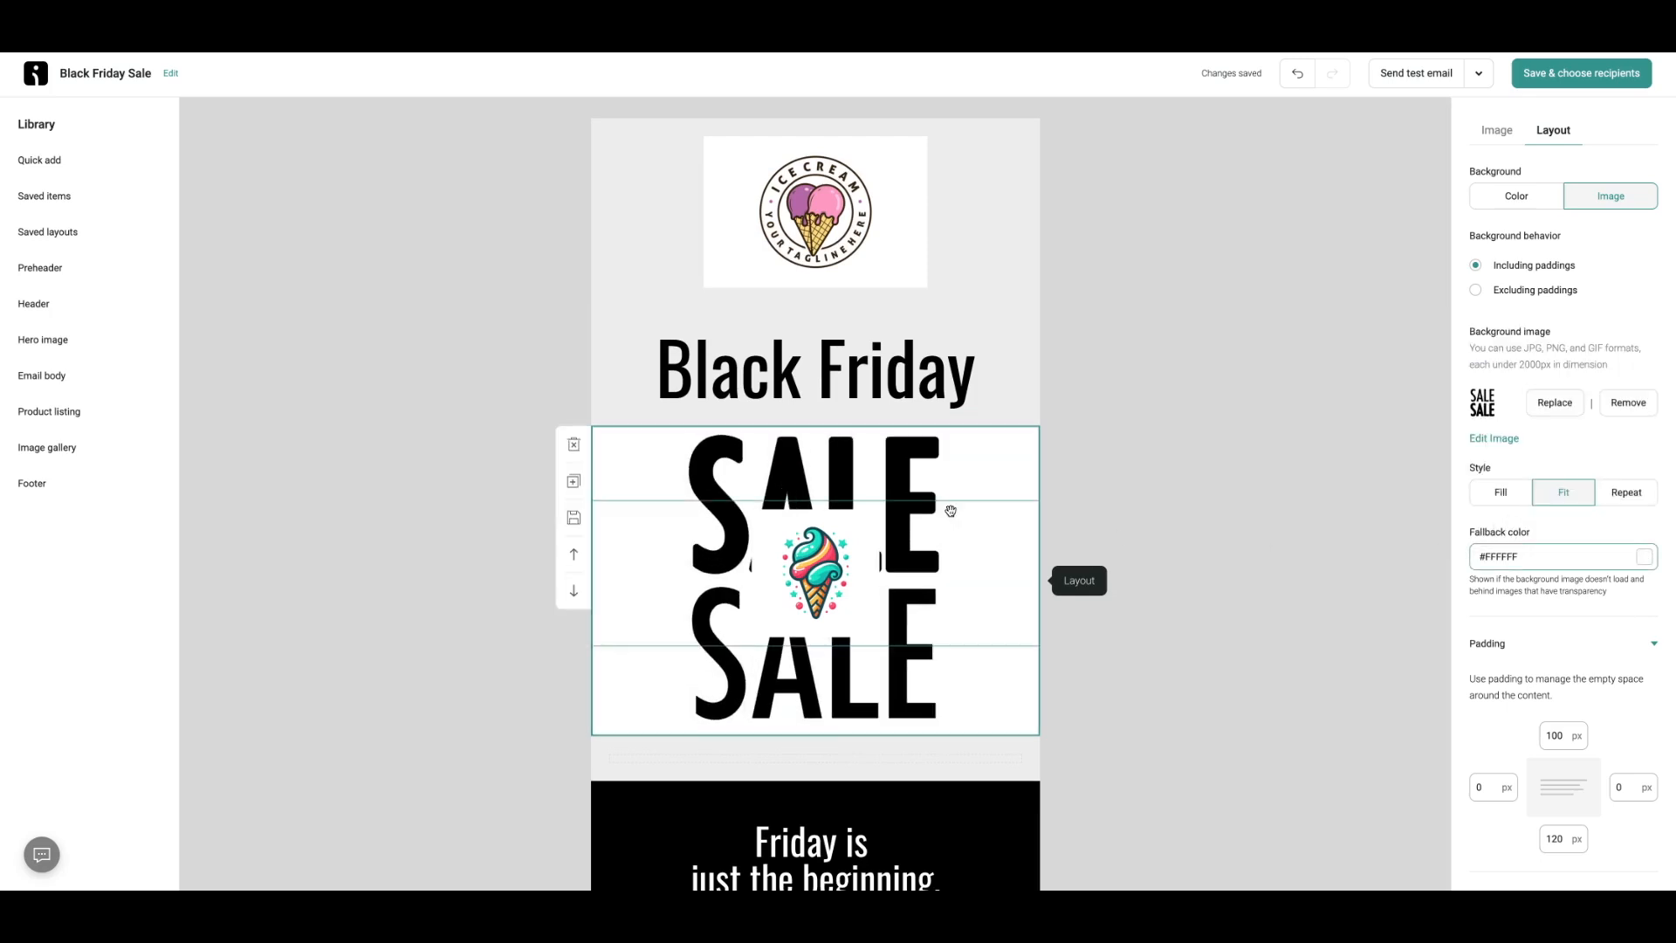
Step: Set the background color of the Black Friday heading layout and the logo layout to white, #FFFFFF
click(1031, 384)
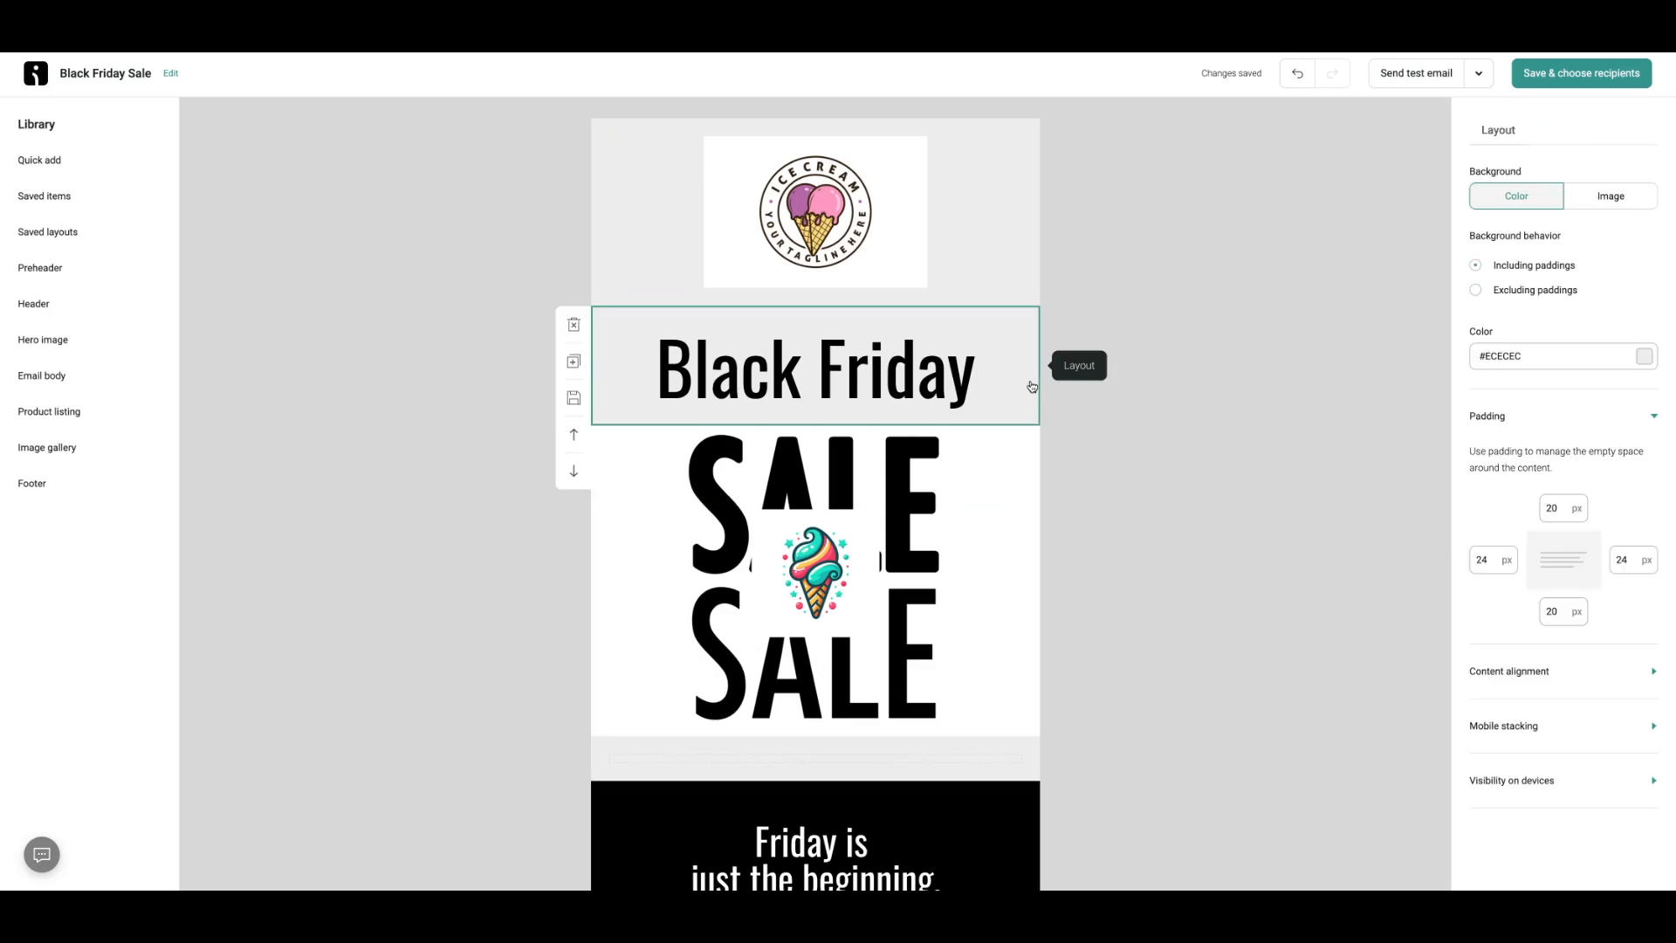
click(1645, 358)
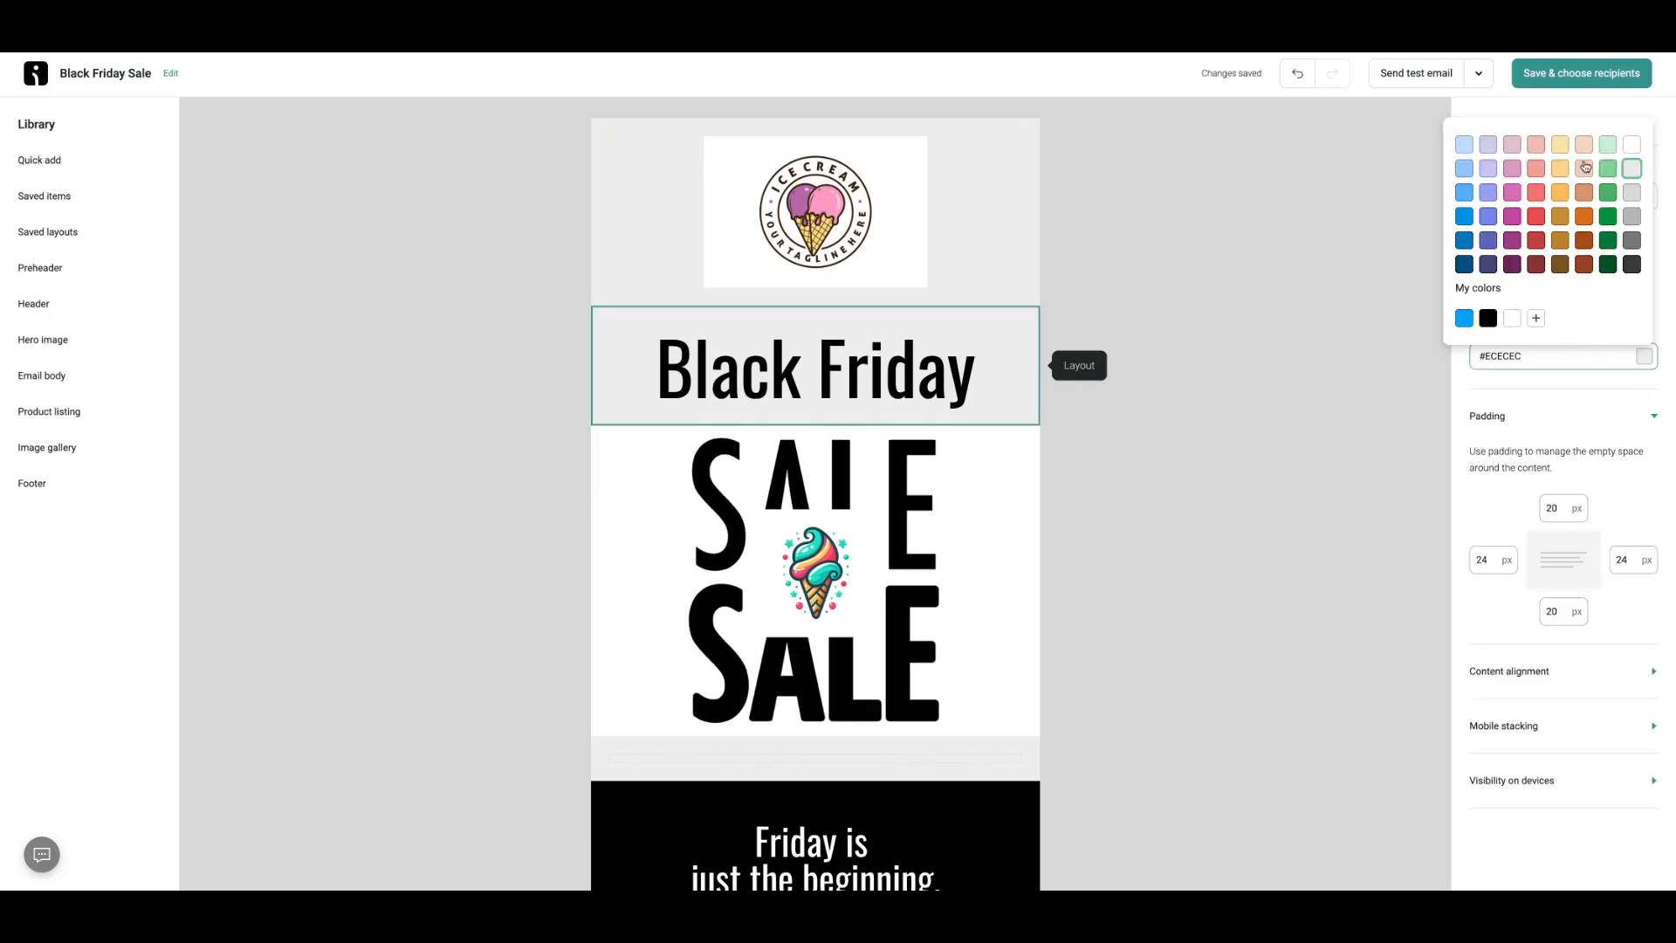
click(1632, 145)
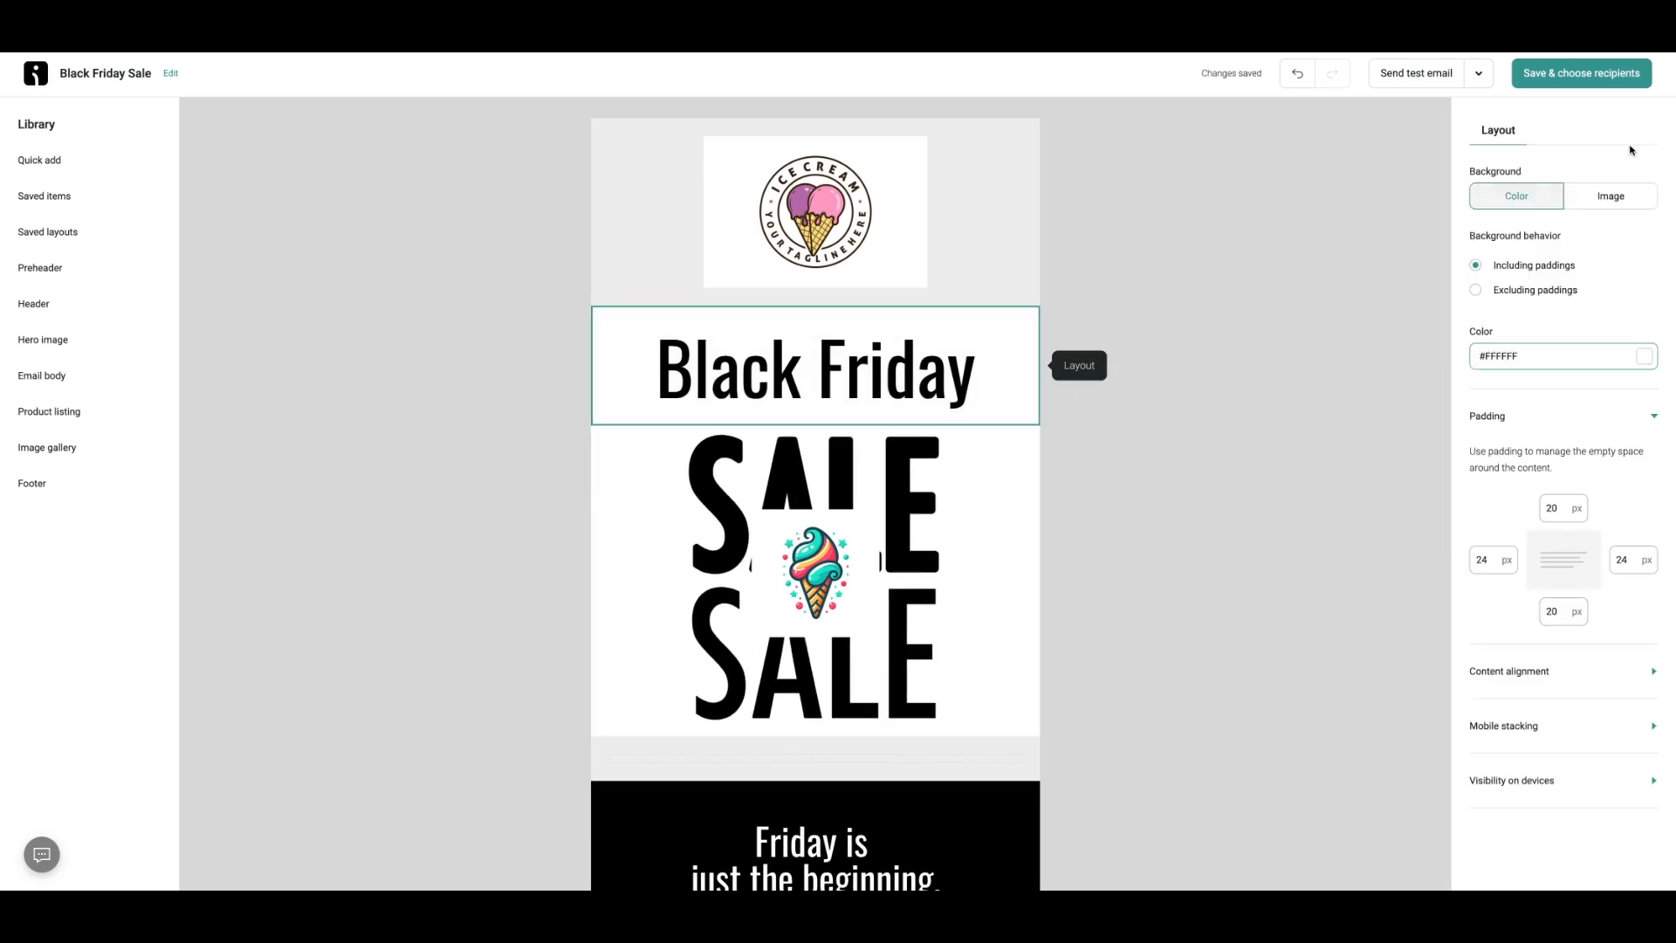
click(1010, 207)
click(1553, 130)
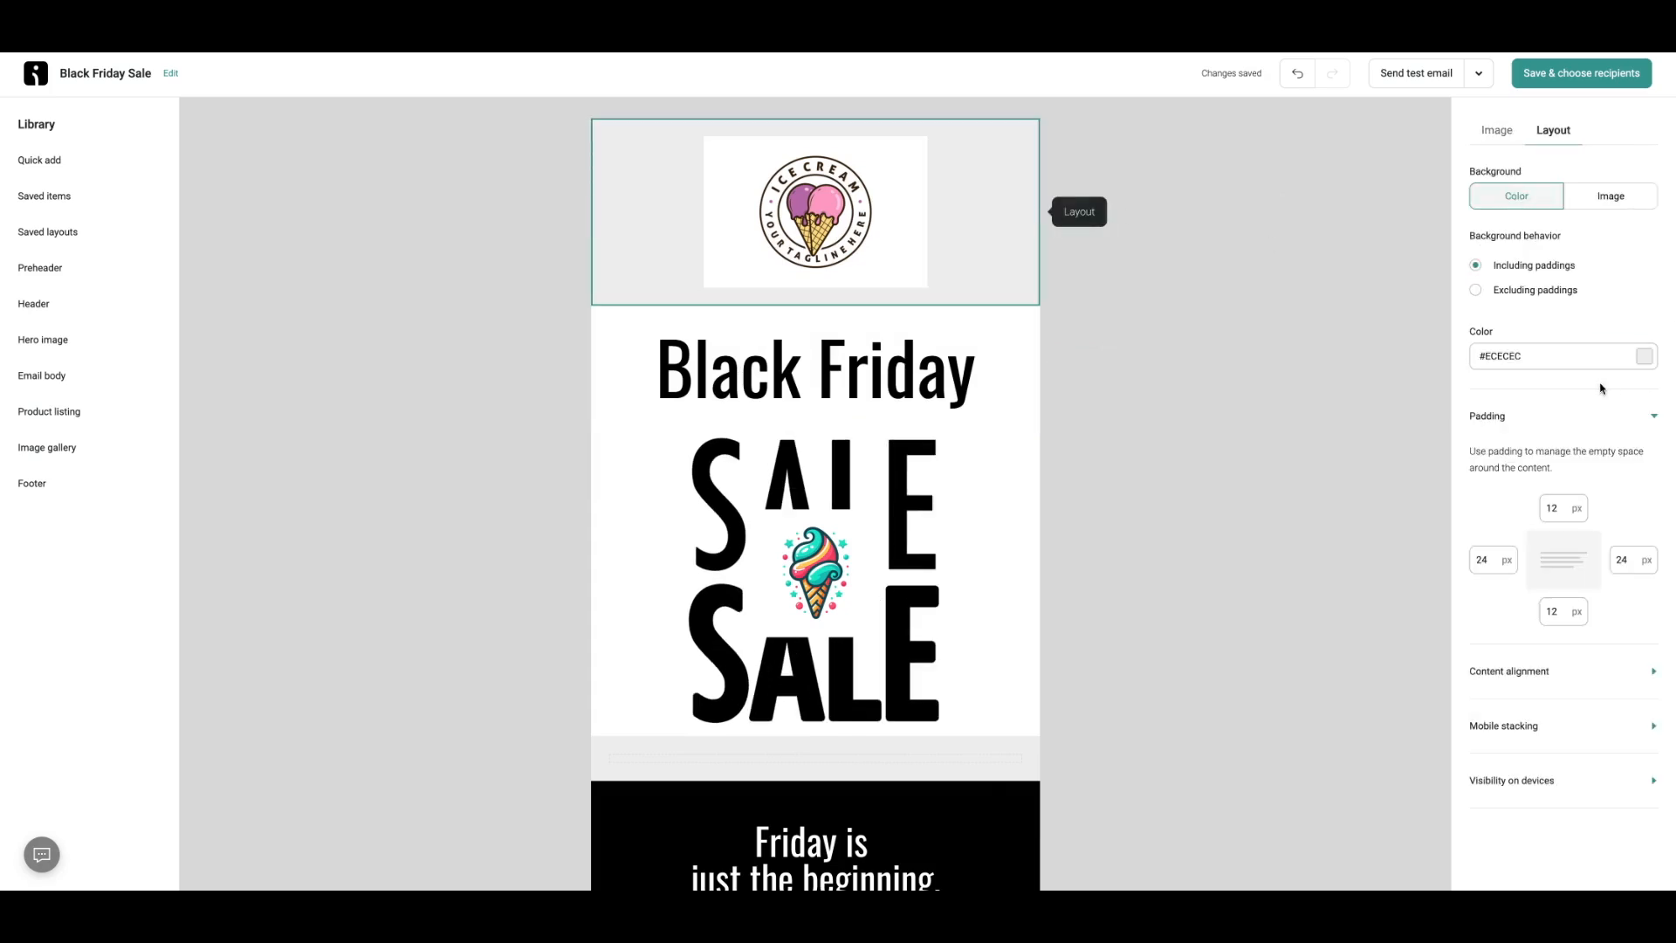
click(1645, 357)
click(1638, 147)
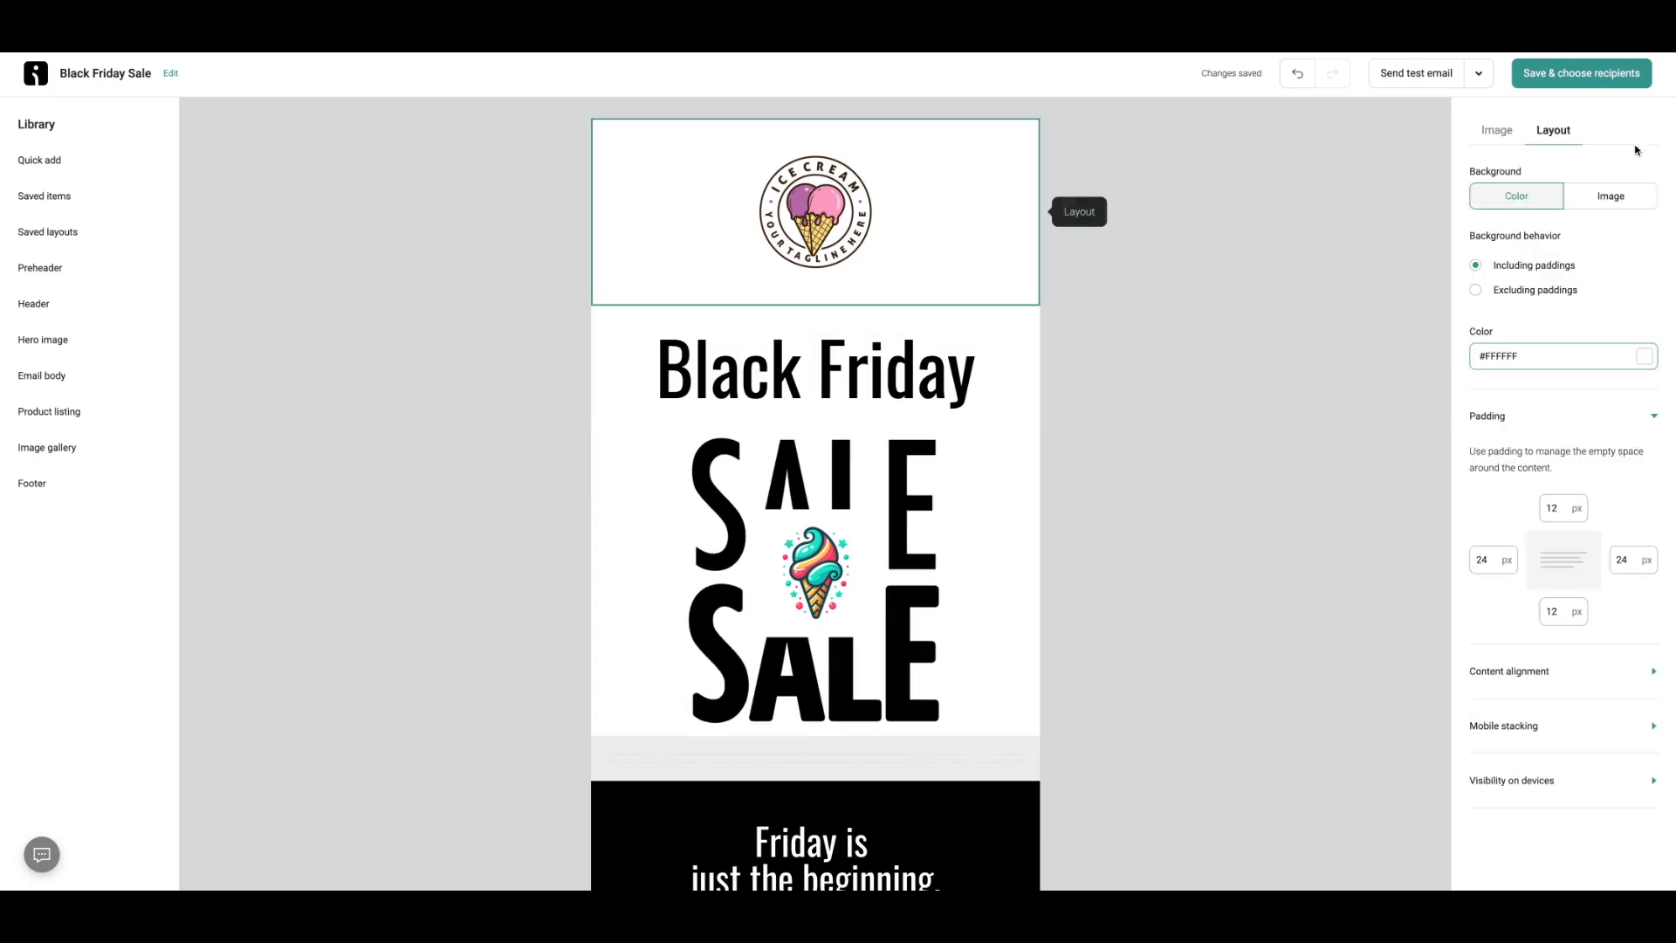
click(1111, 264)
Step: Insert the prebuilt "Title, Paragraph & Button 1" layout between the SALE banner and the "Enter your own text" block
click(868, 554)
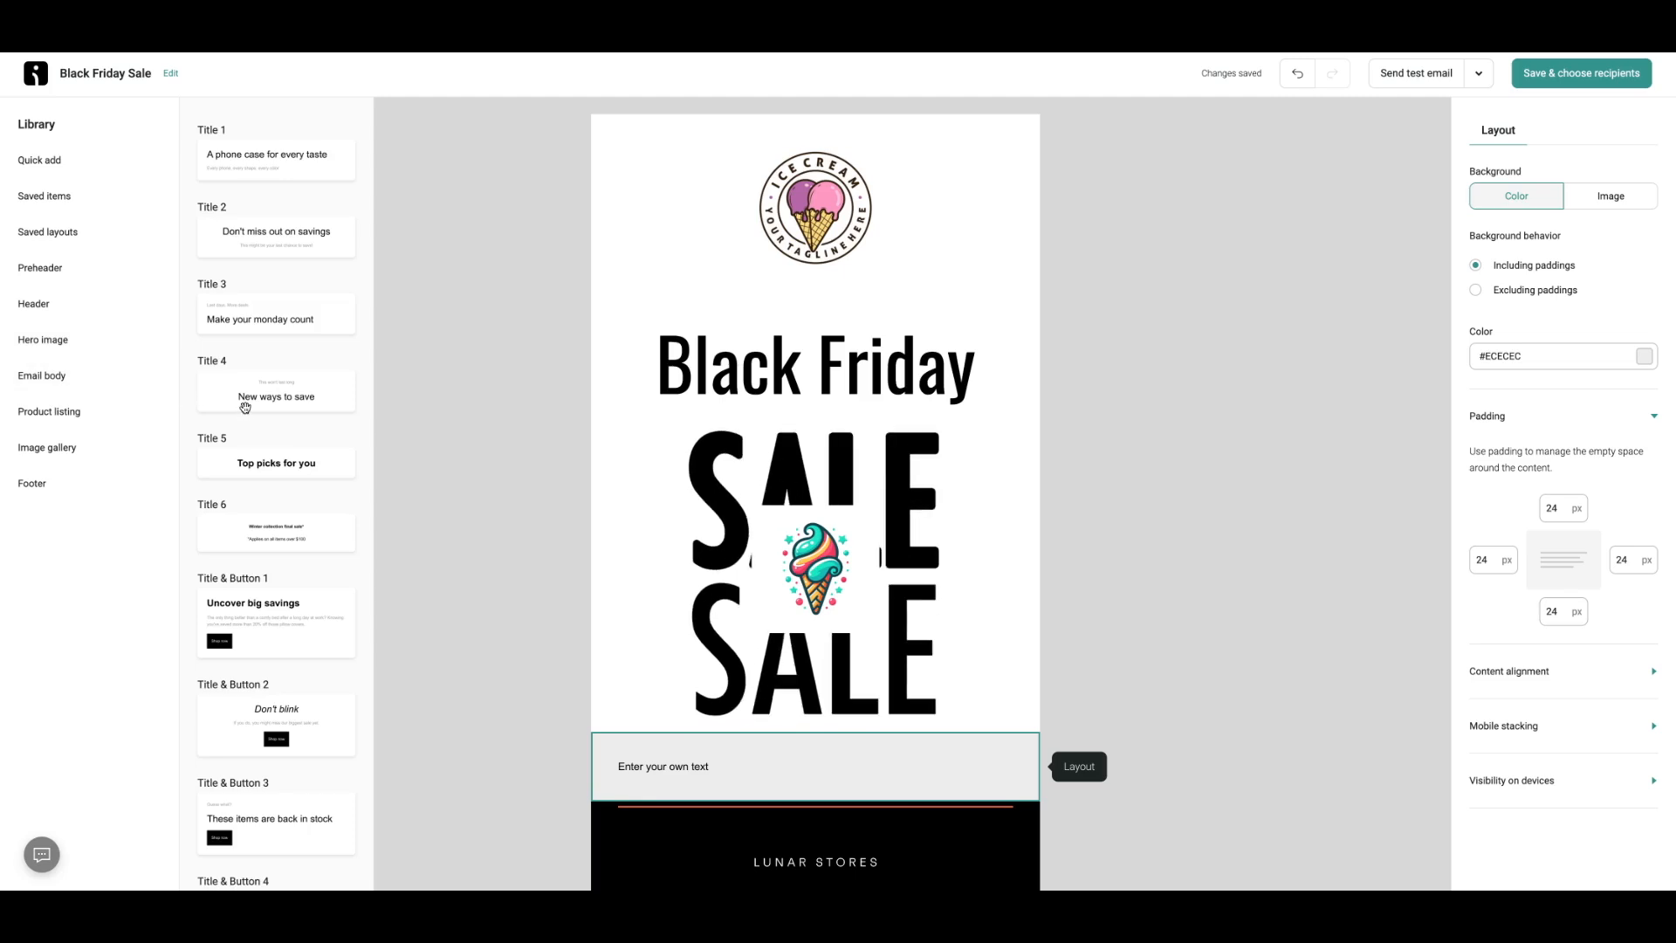
scroll(243, 407, down, 2)
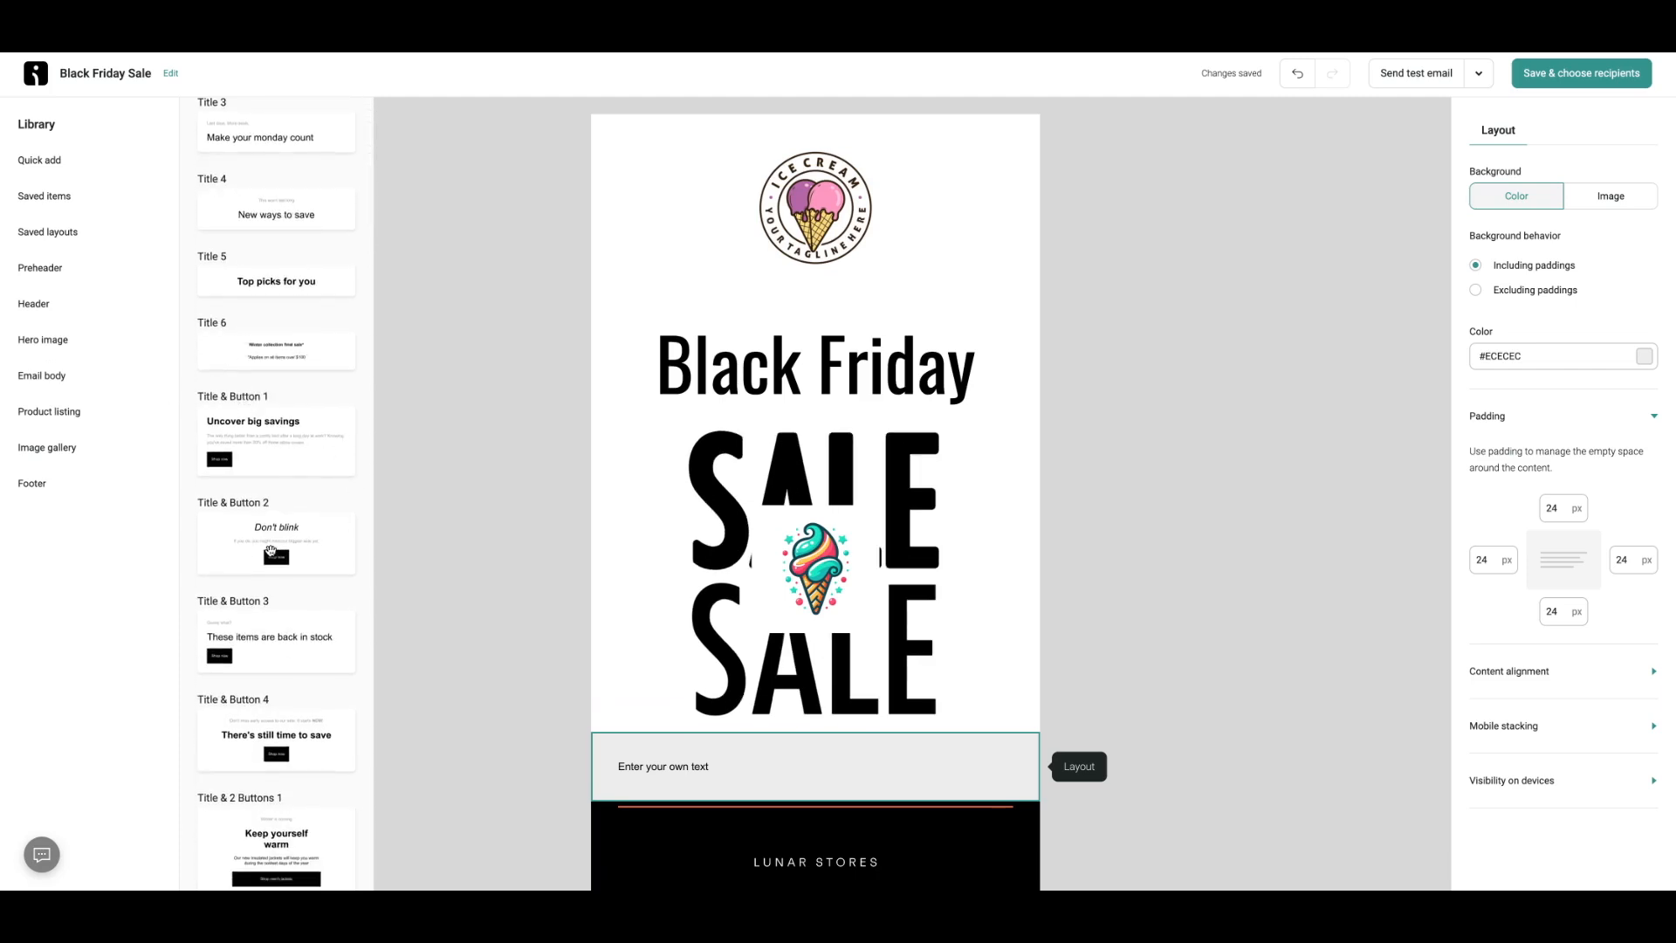
scroll(274, 552, down, 3)
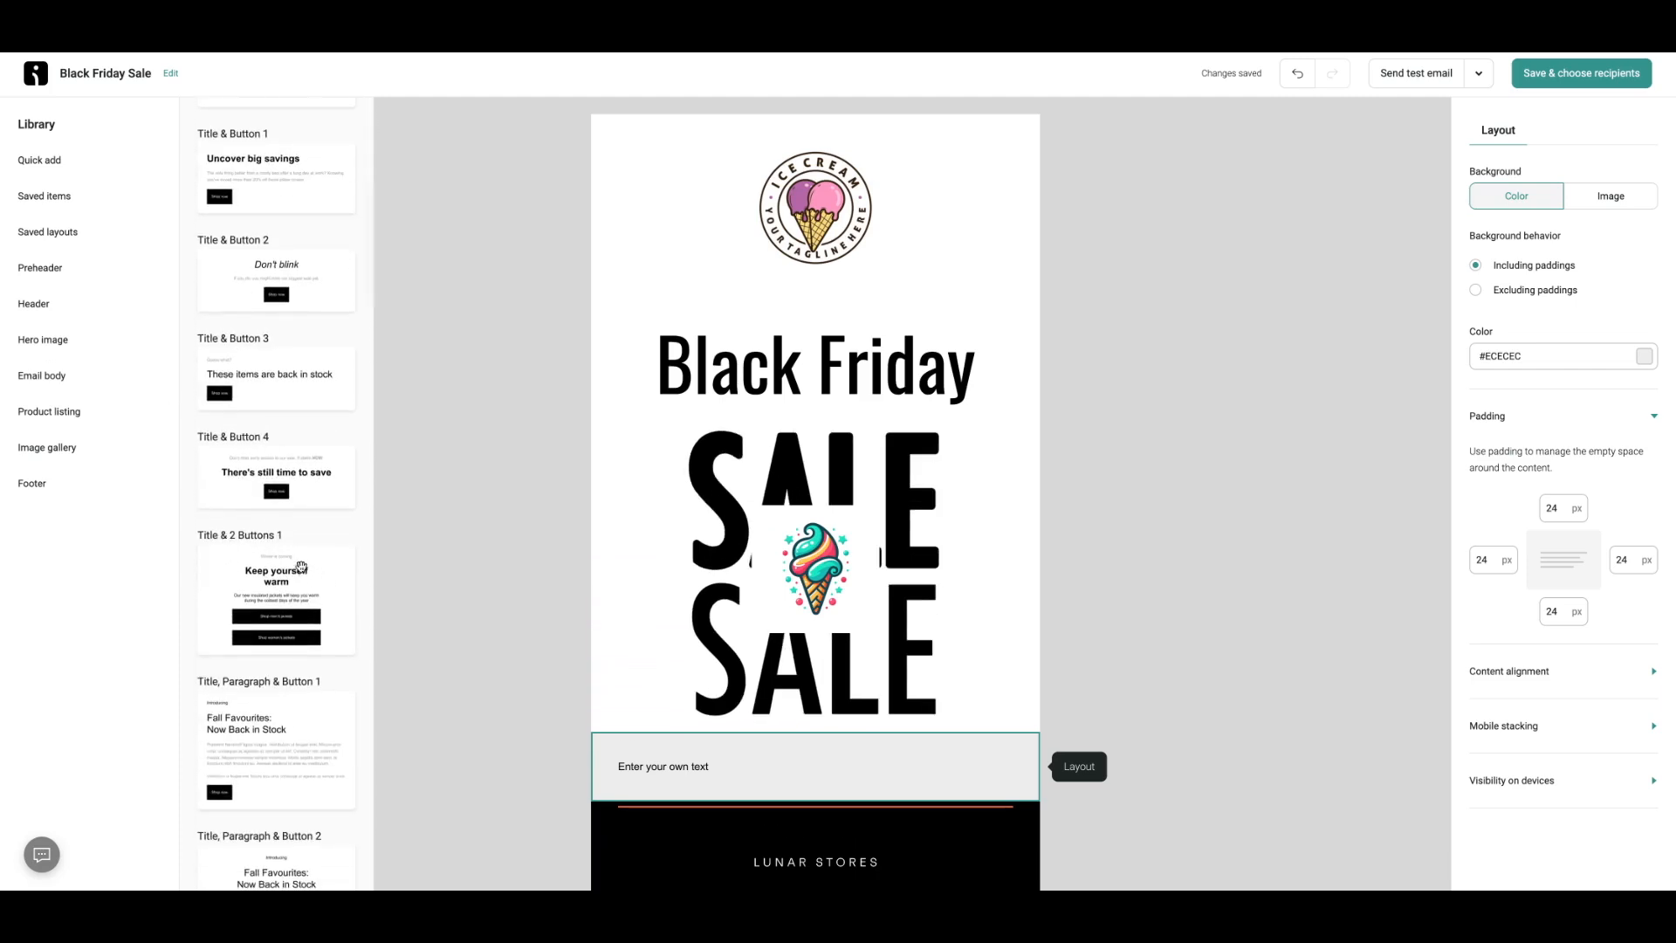
scroll(289, 559, down, 2)
drag(270, 485, 804, 752)
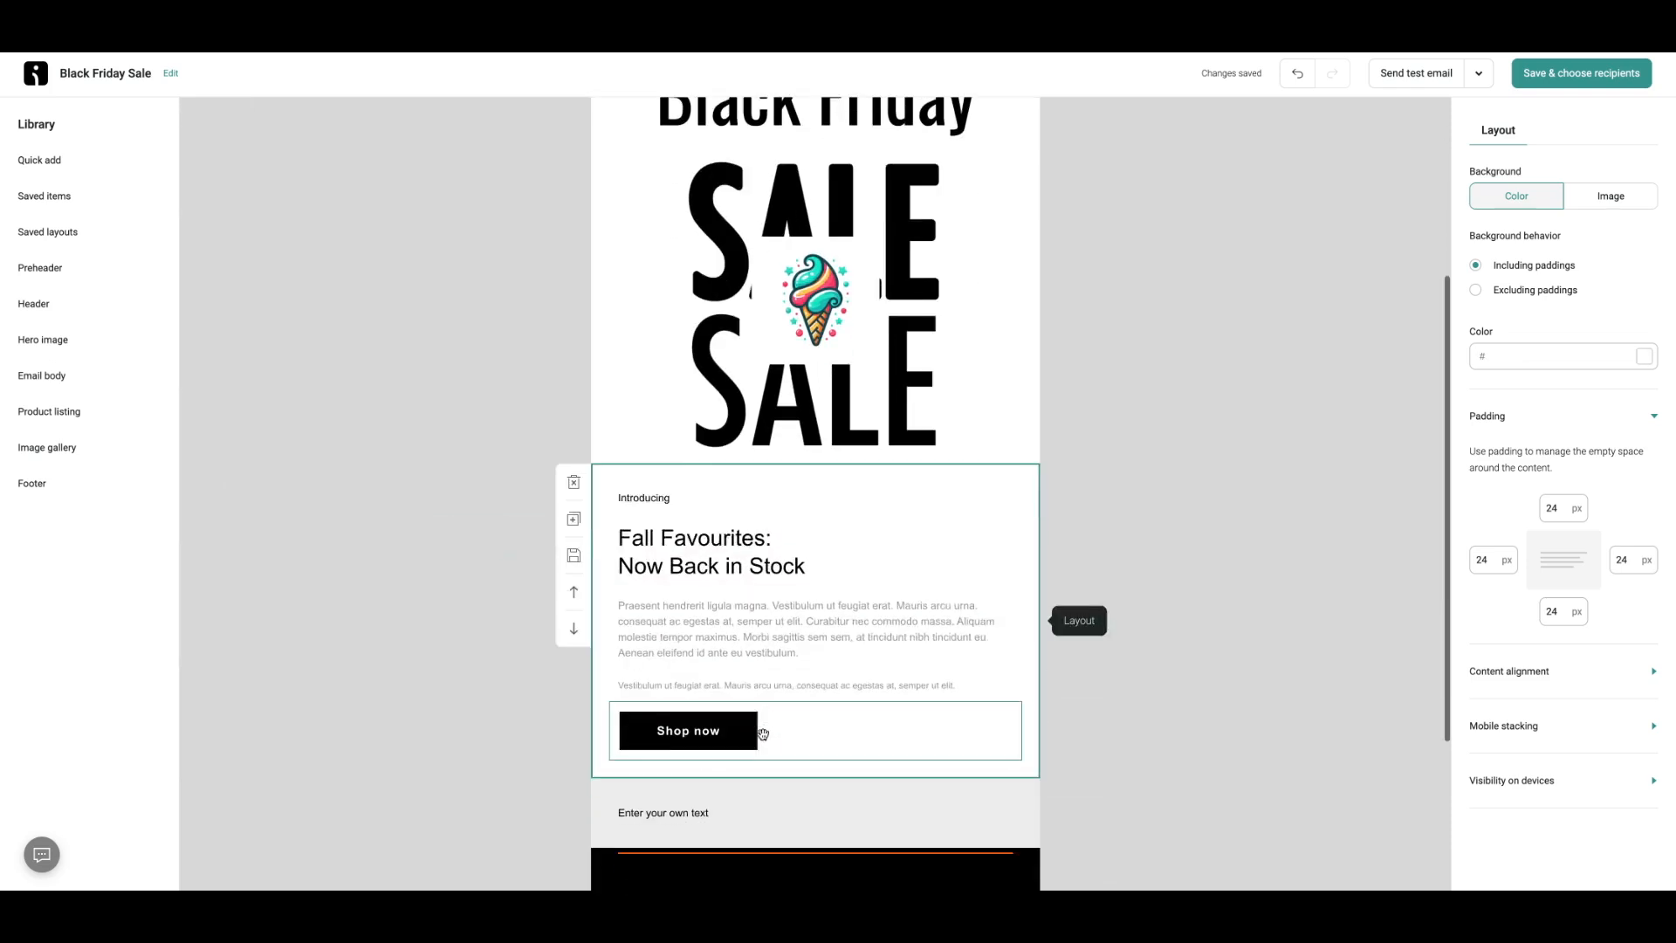
Step: Replace the placeholder paragraph under "Fall Favourites" with the Black Friday copy starting "Get ready to indulge!" and offering 50% OFF on ice creams
click(723, 638)
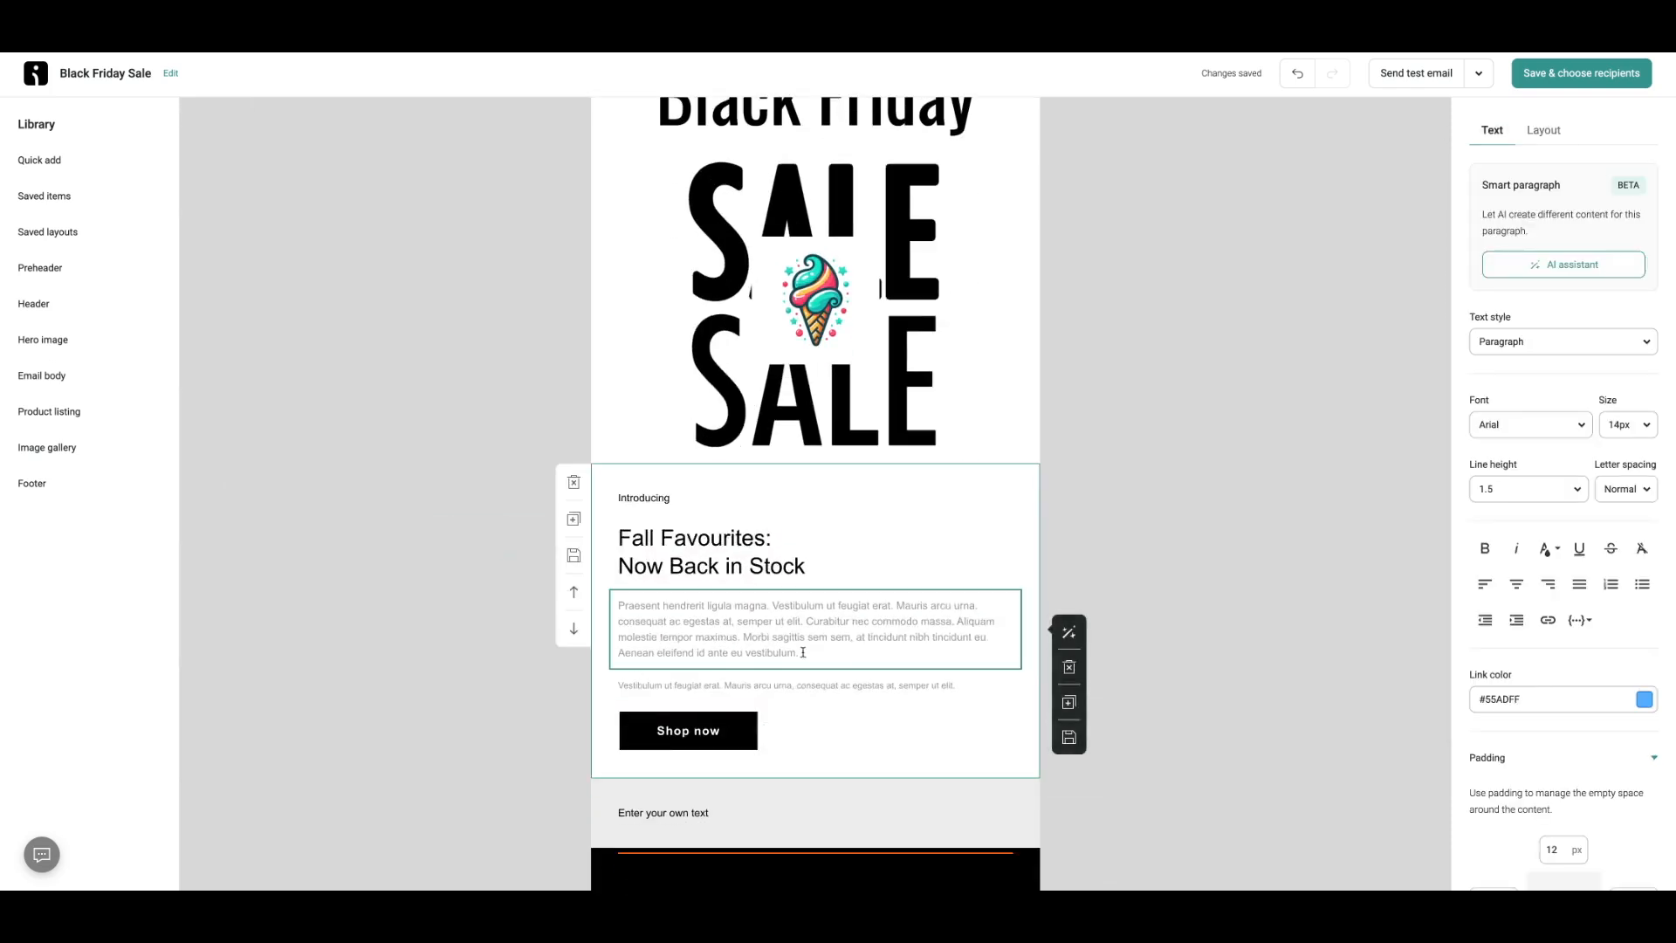
key(ctrl+a)
text(Get ready to indulge! This Black Friday, we’re serving up a treat you can’t resist: 50% OFF on all your favorite ice creams. From classic flavors to exotic delights, it’s the perfect time to stock up and enjoy. But hurry—this deal melts away soon!)
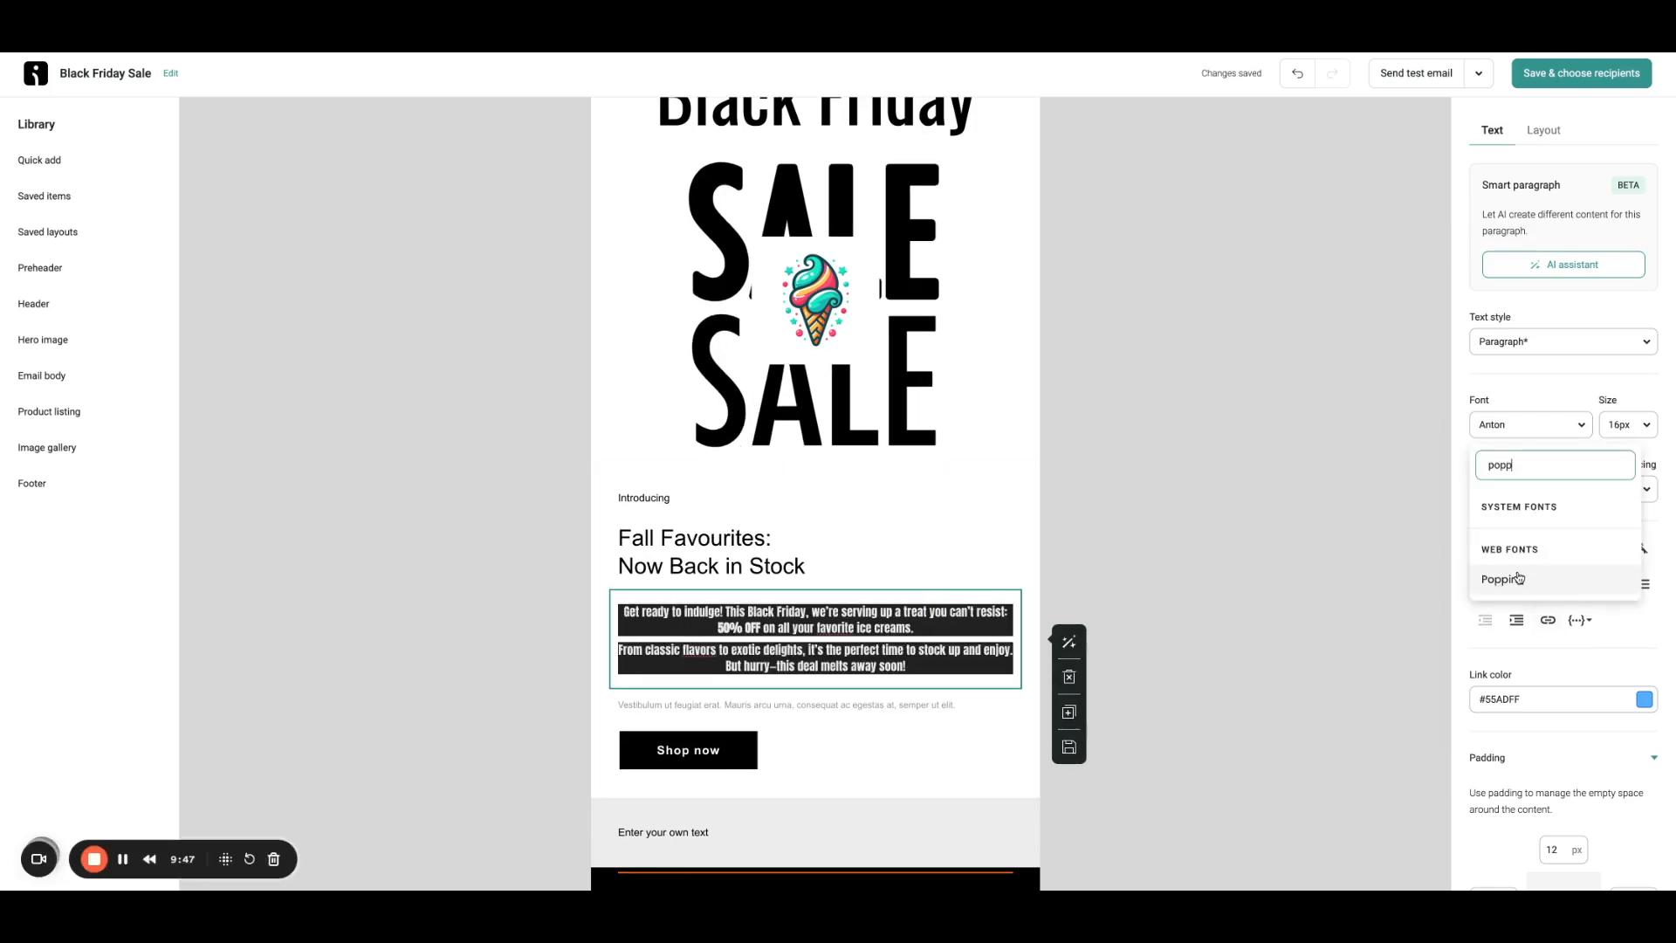
Step: Set the whole promotional paragraph in the Poppins font and increase its text size
key(ctrl+a)
click(1637, 425)
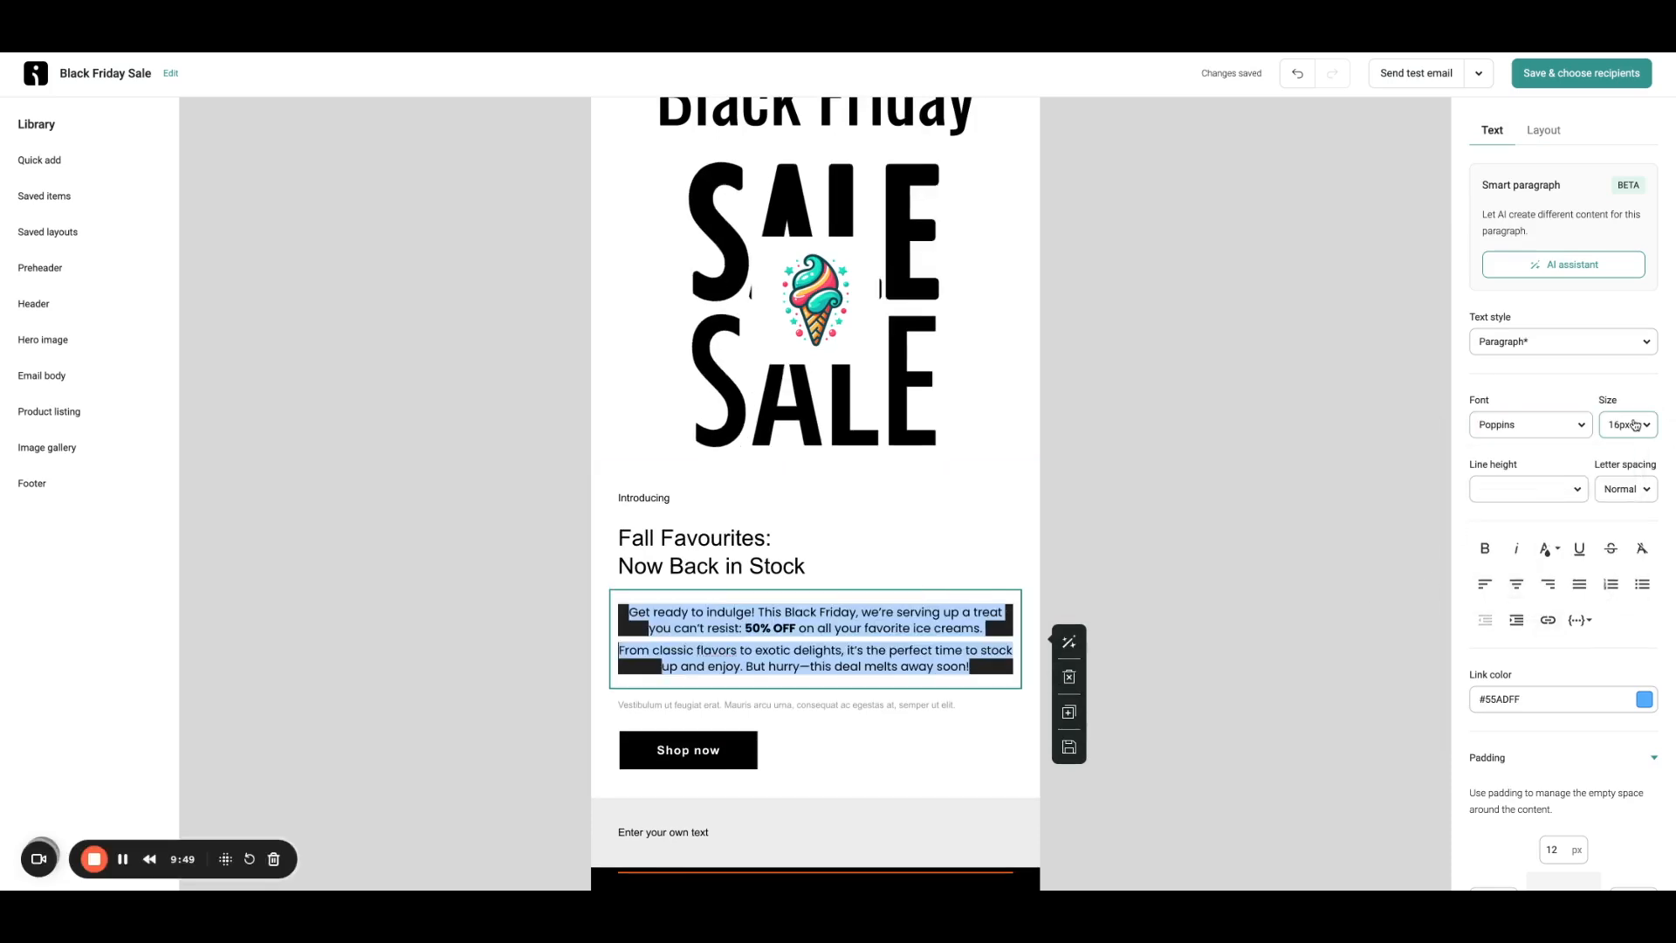
scroll(1619, 584, down, 4)
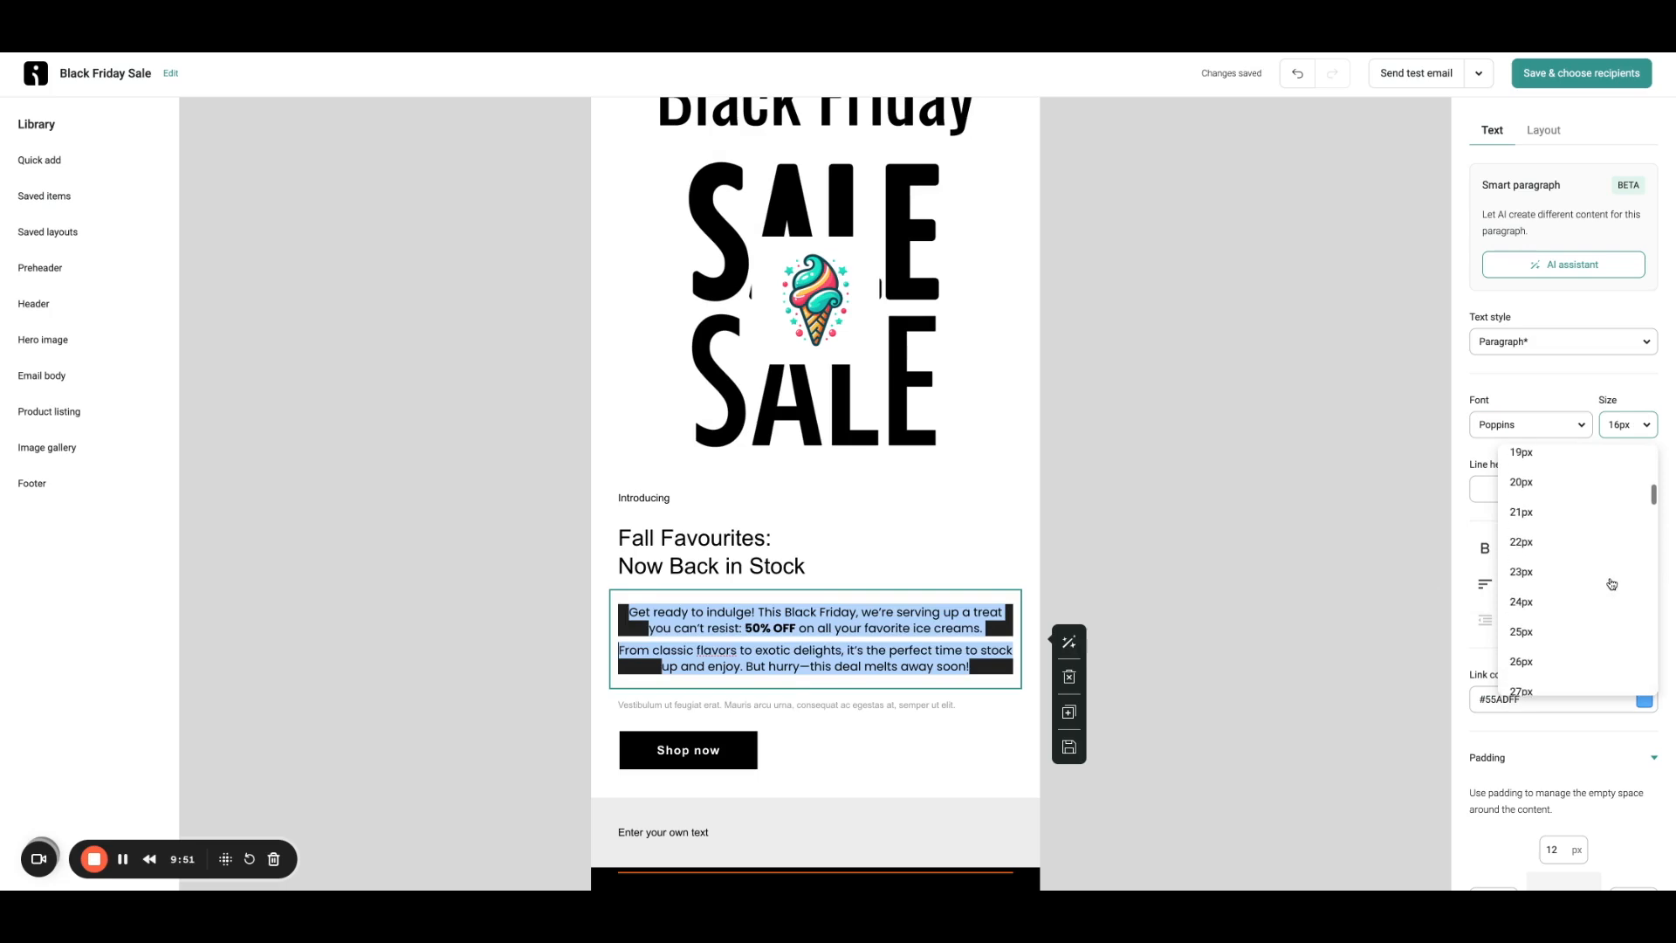
click(1610, 614)
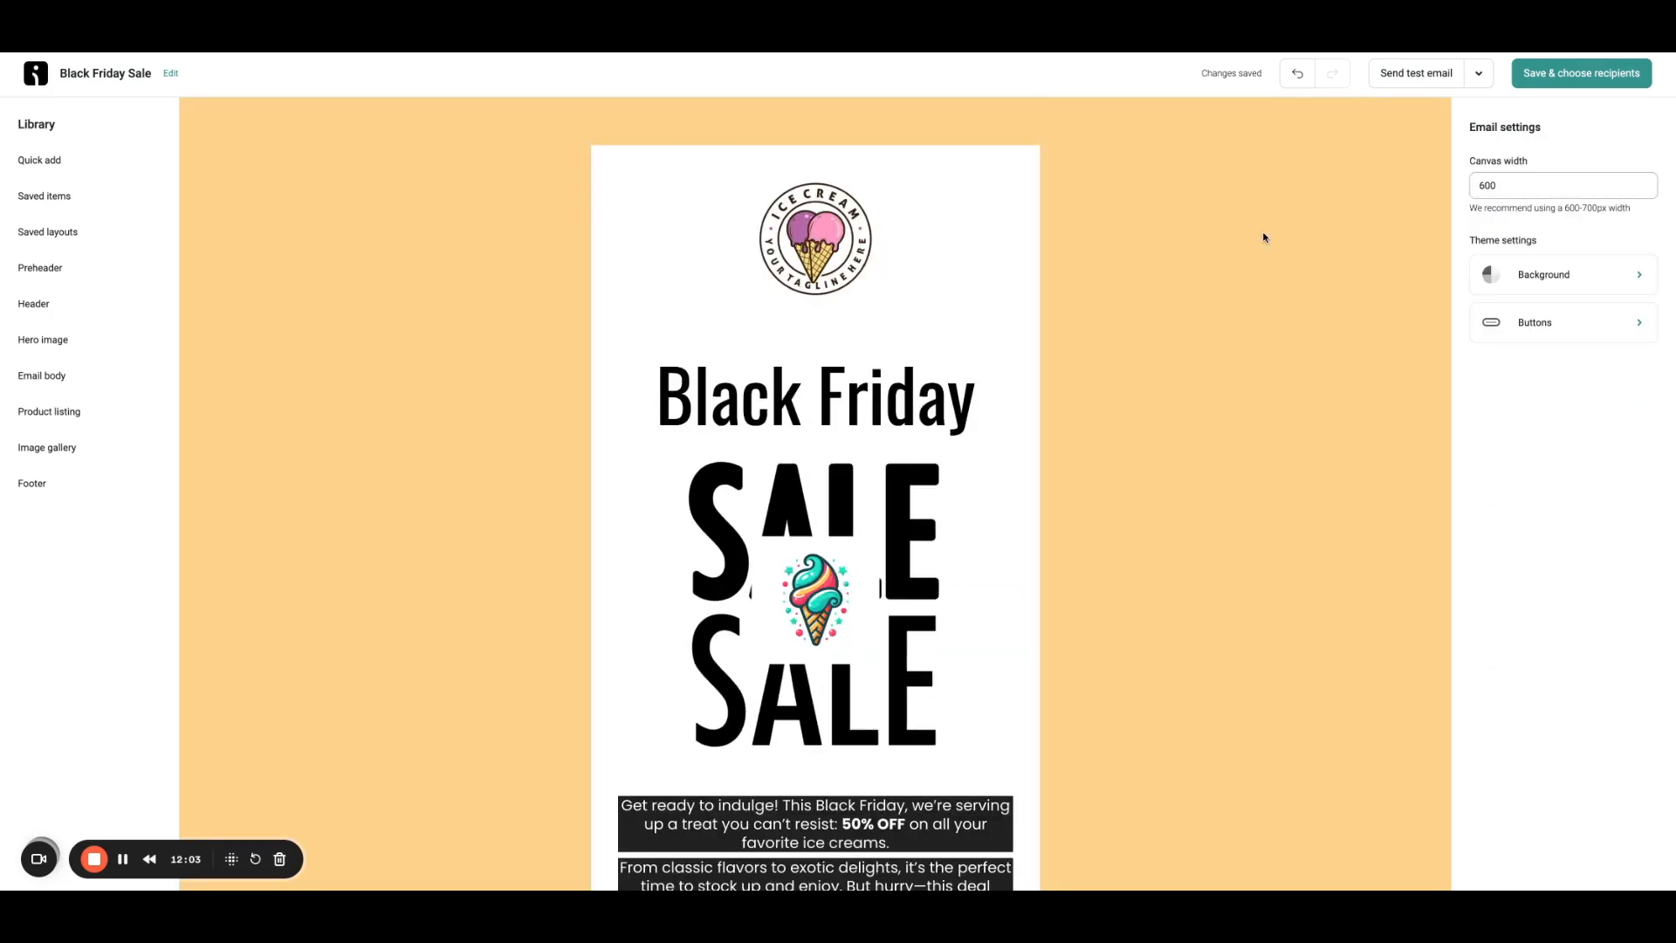
Step: Review the email's theme settings for the background and for the tertiary and primary button styles
click(1599, 289)
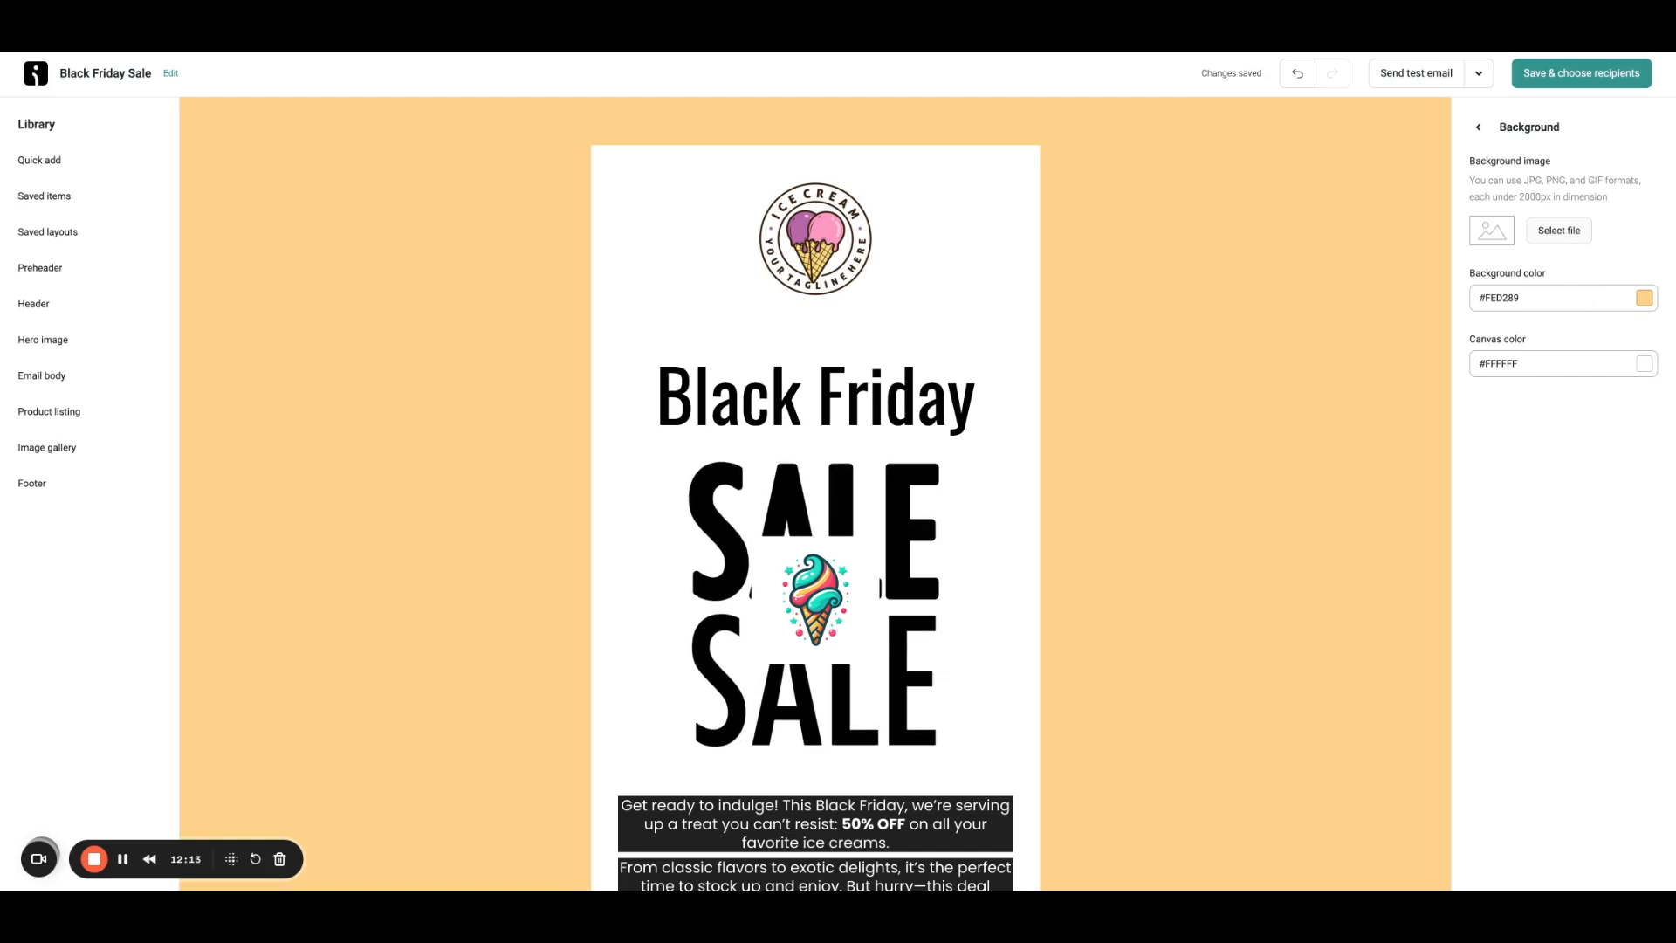
click(1478, 126)
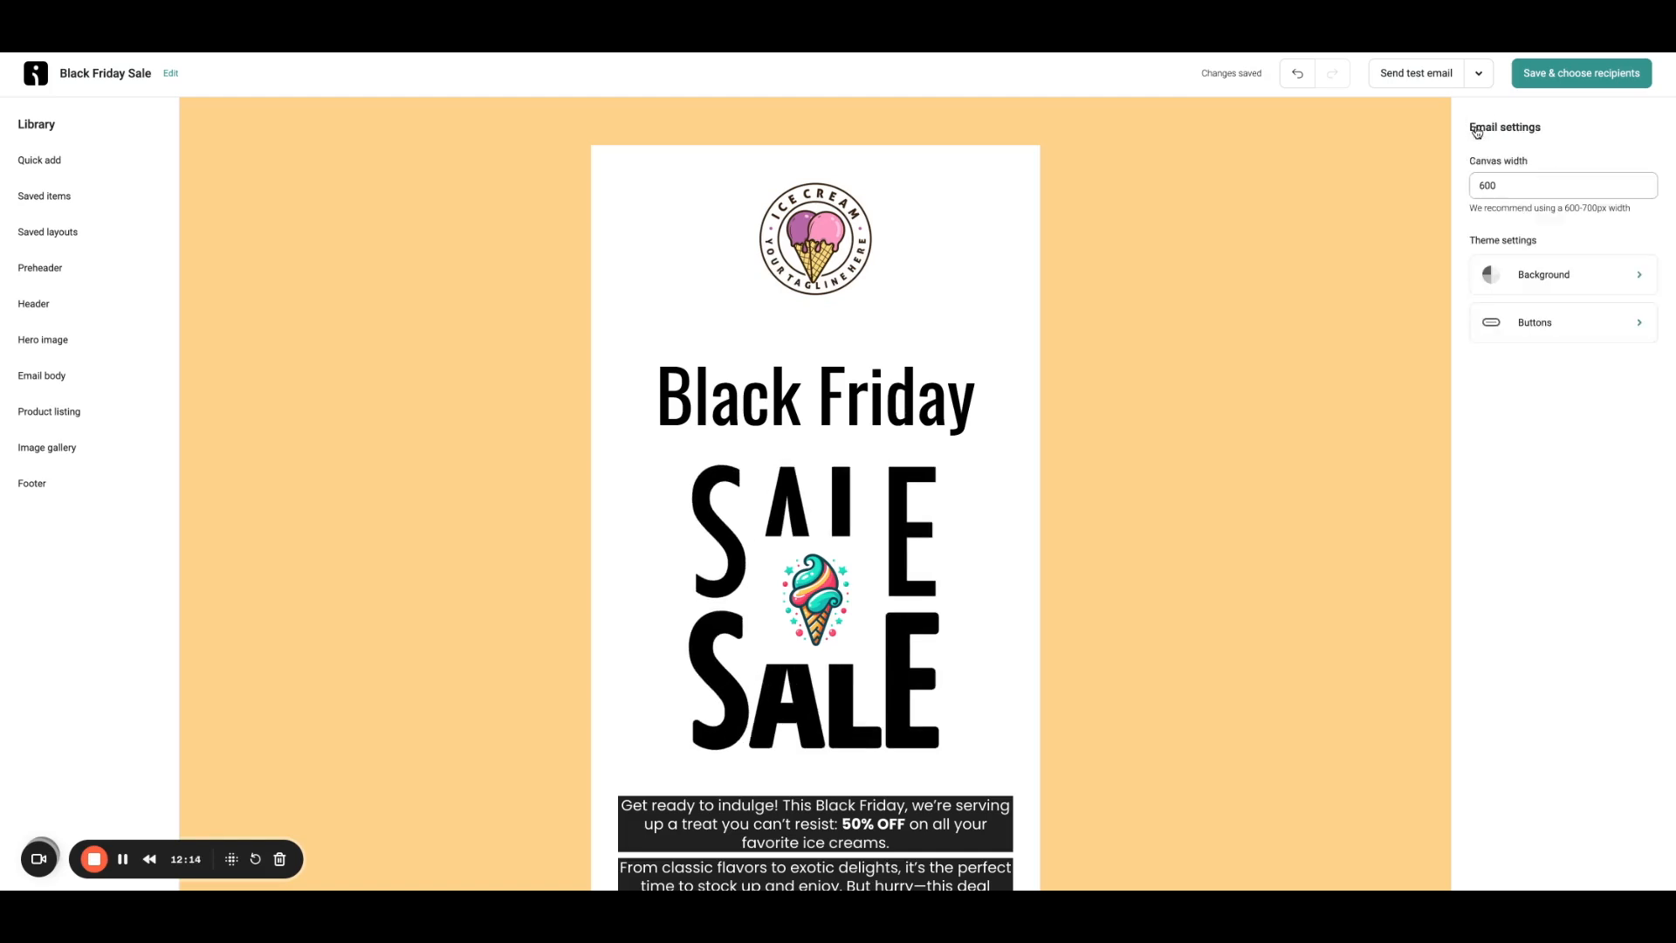
click(1560, 328)
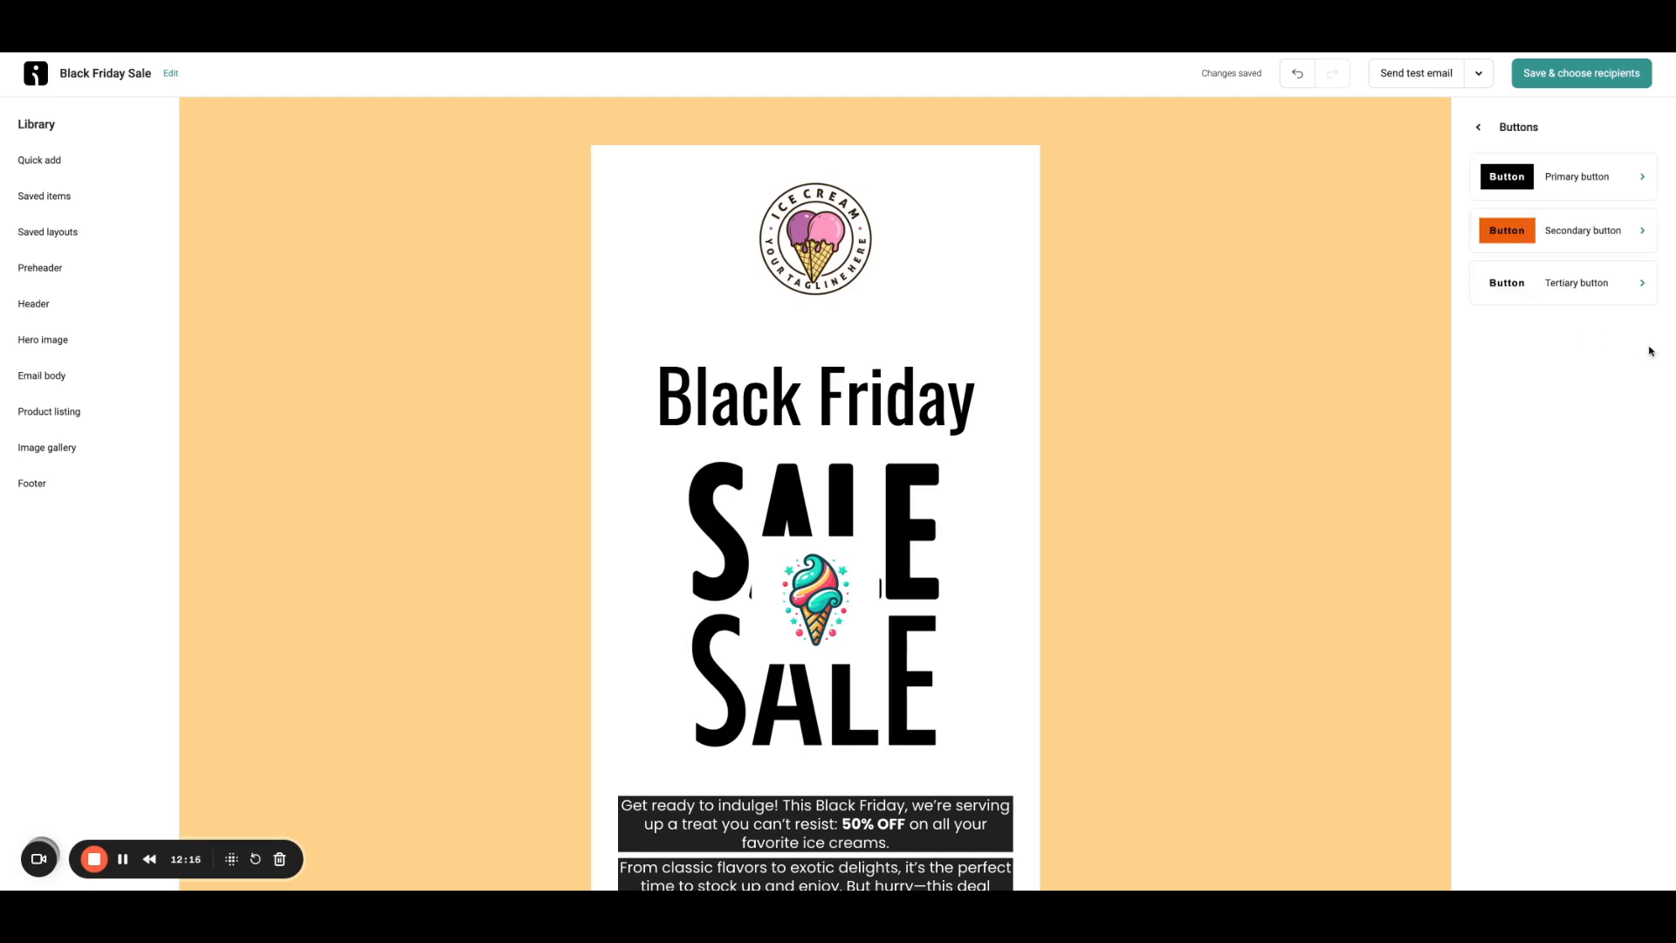
click(1586, 281)
scroll(1314, 274, down, 4)
scroll(1309, 274, up, 3)
click(1478, 127)
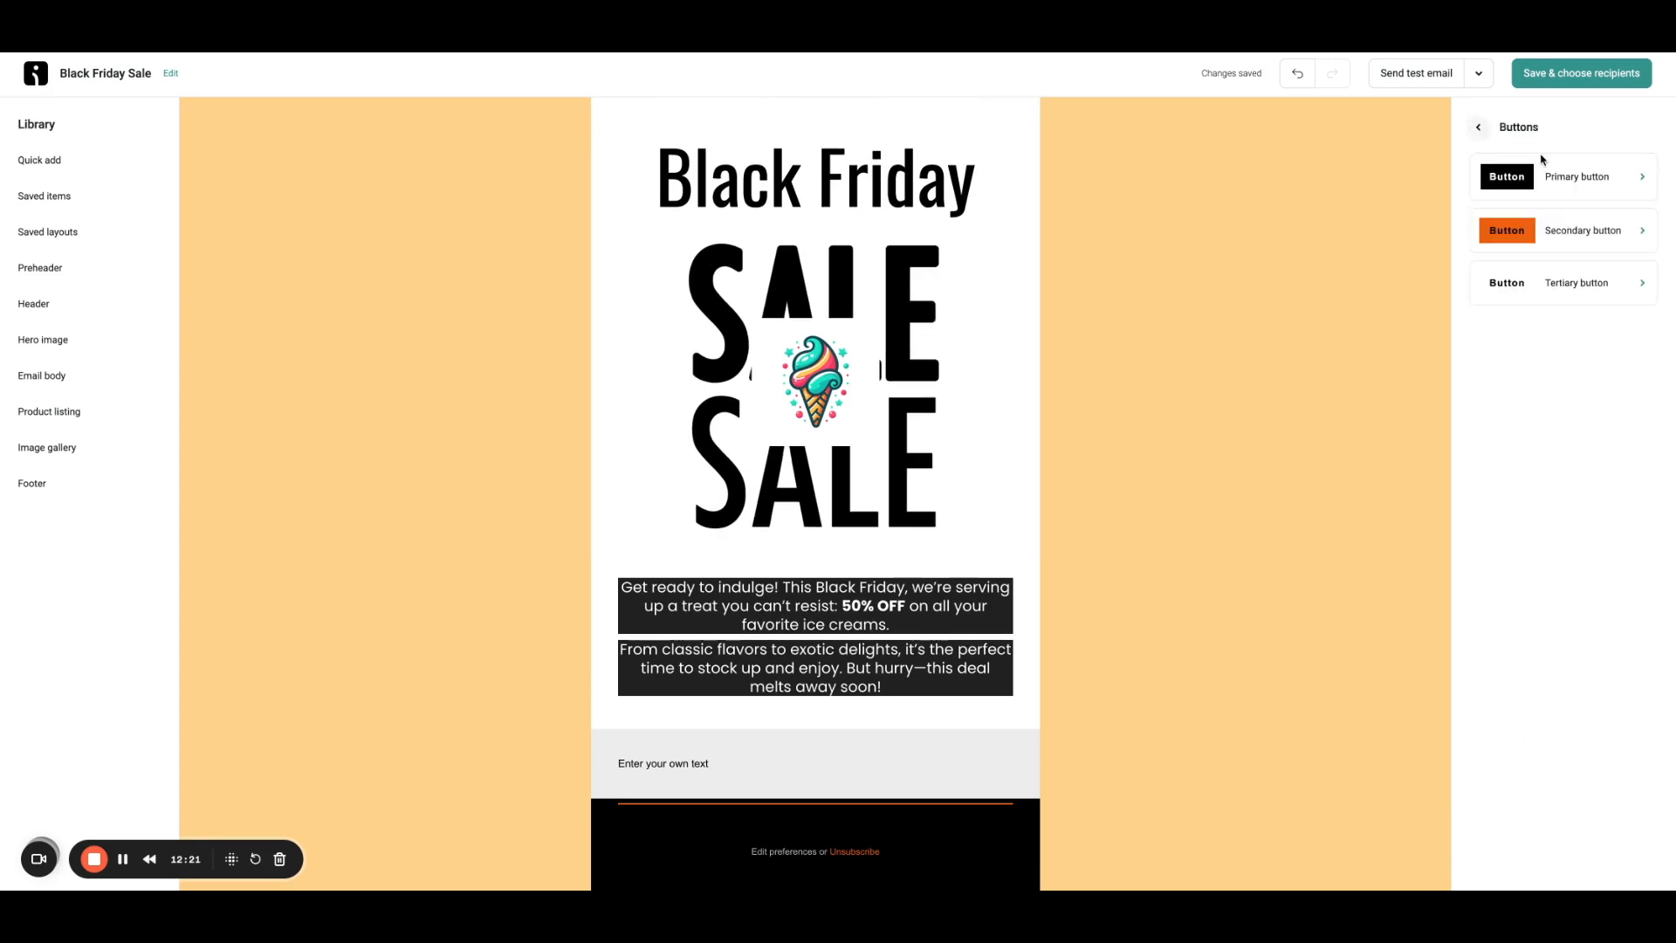
click(1547, 288)
click(1482, 129)
click(1540, 172)
Step: Replace the grey "Enter your own text" block above the footer with a new button item
scroll(955, 599, down, 2)
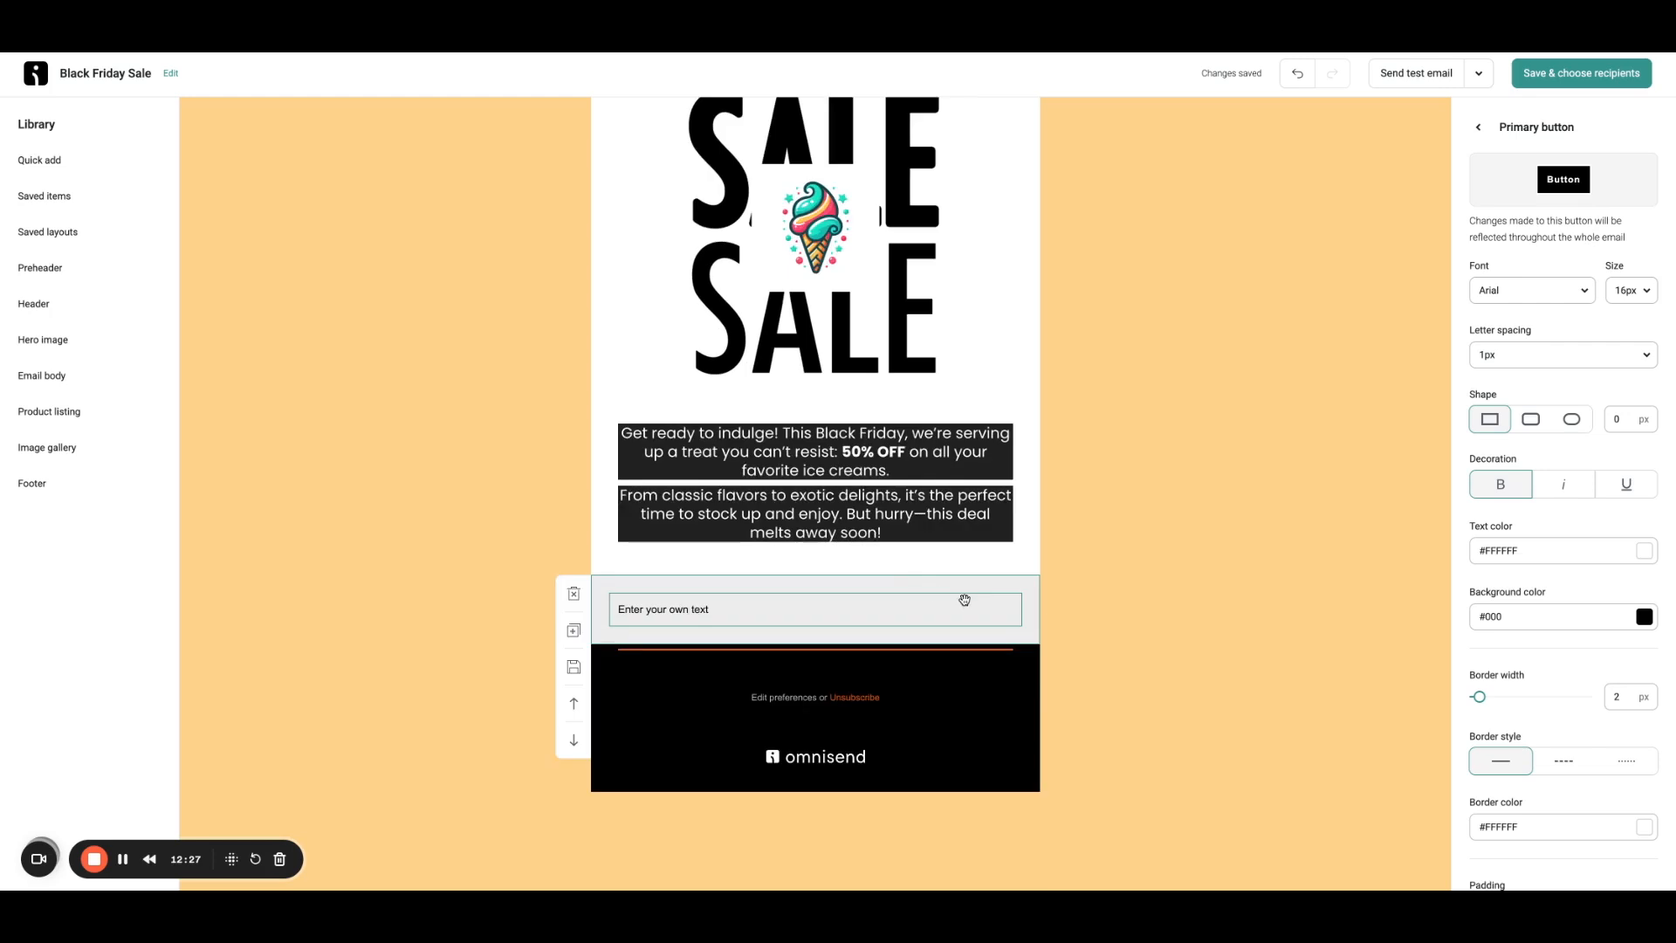
click(978, 600)
click(1021, 594)
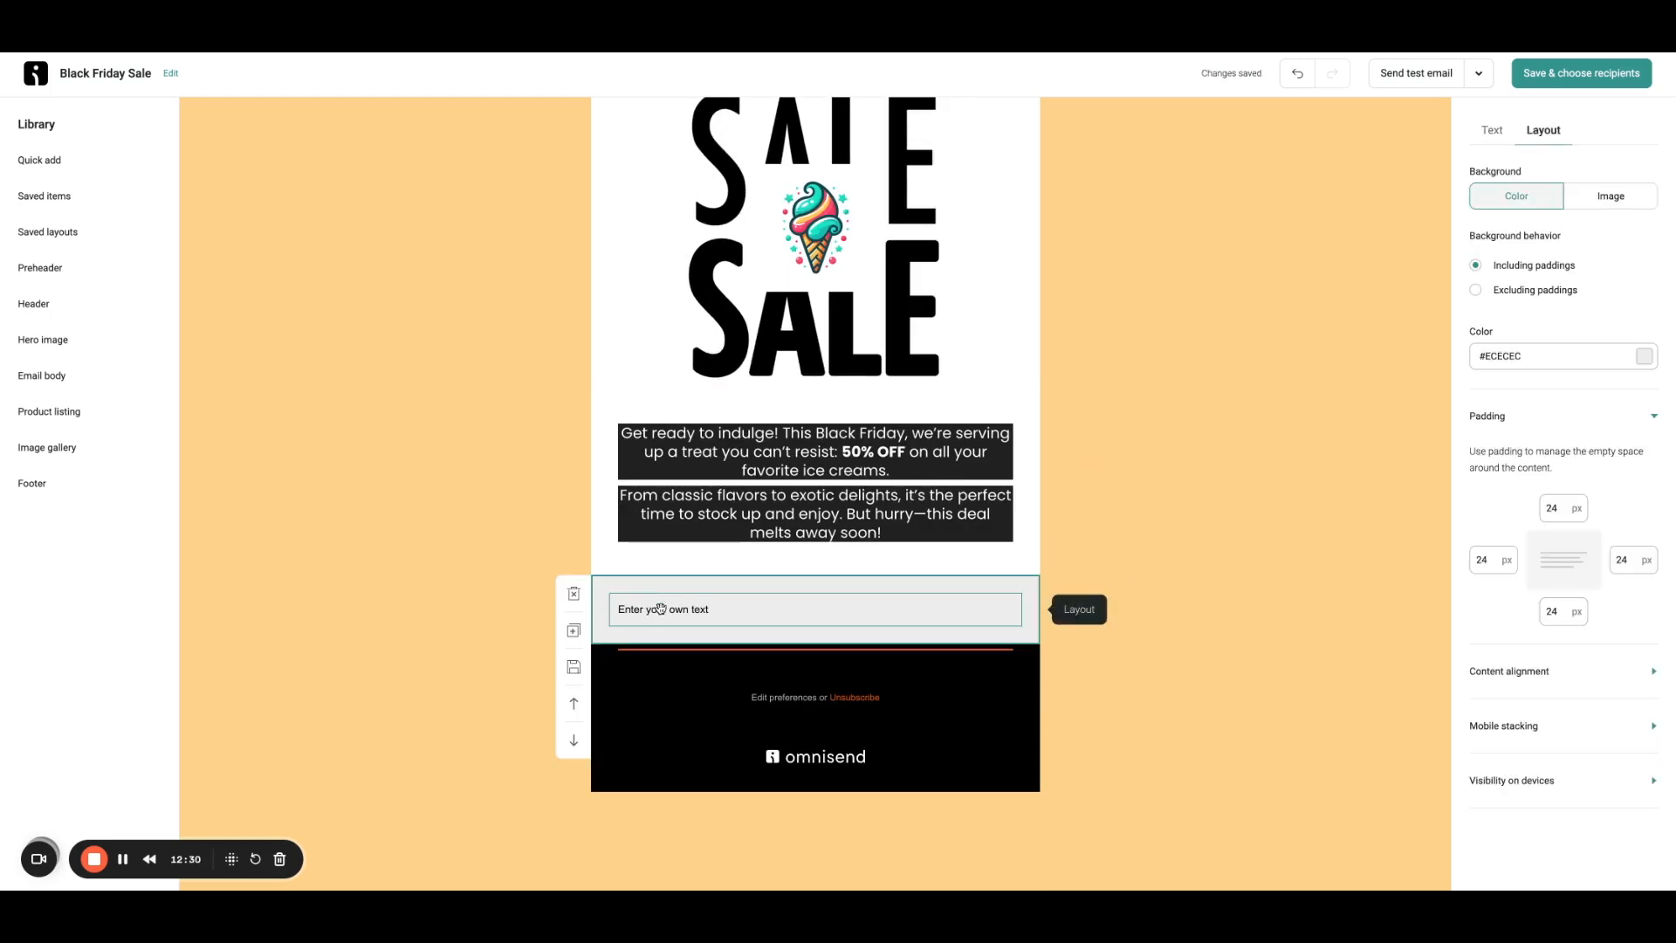
click(574, 594)
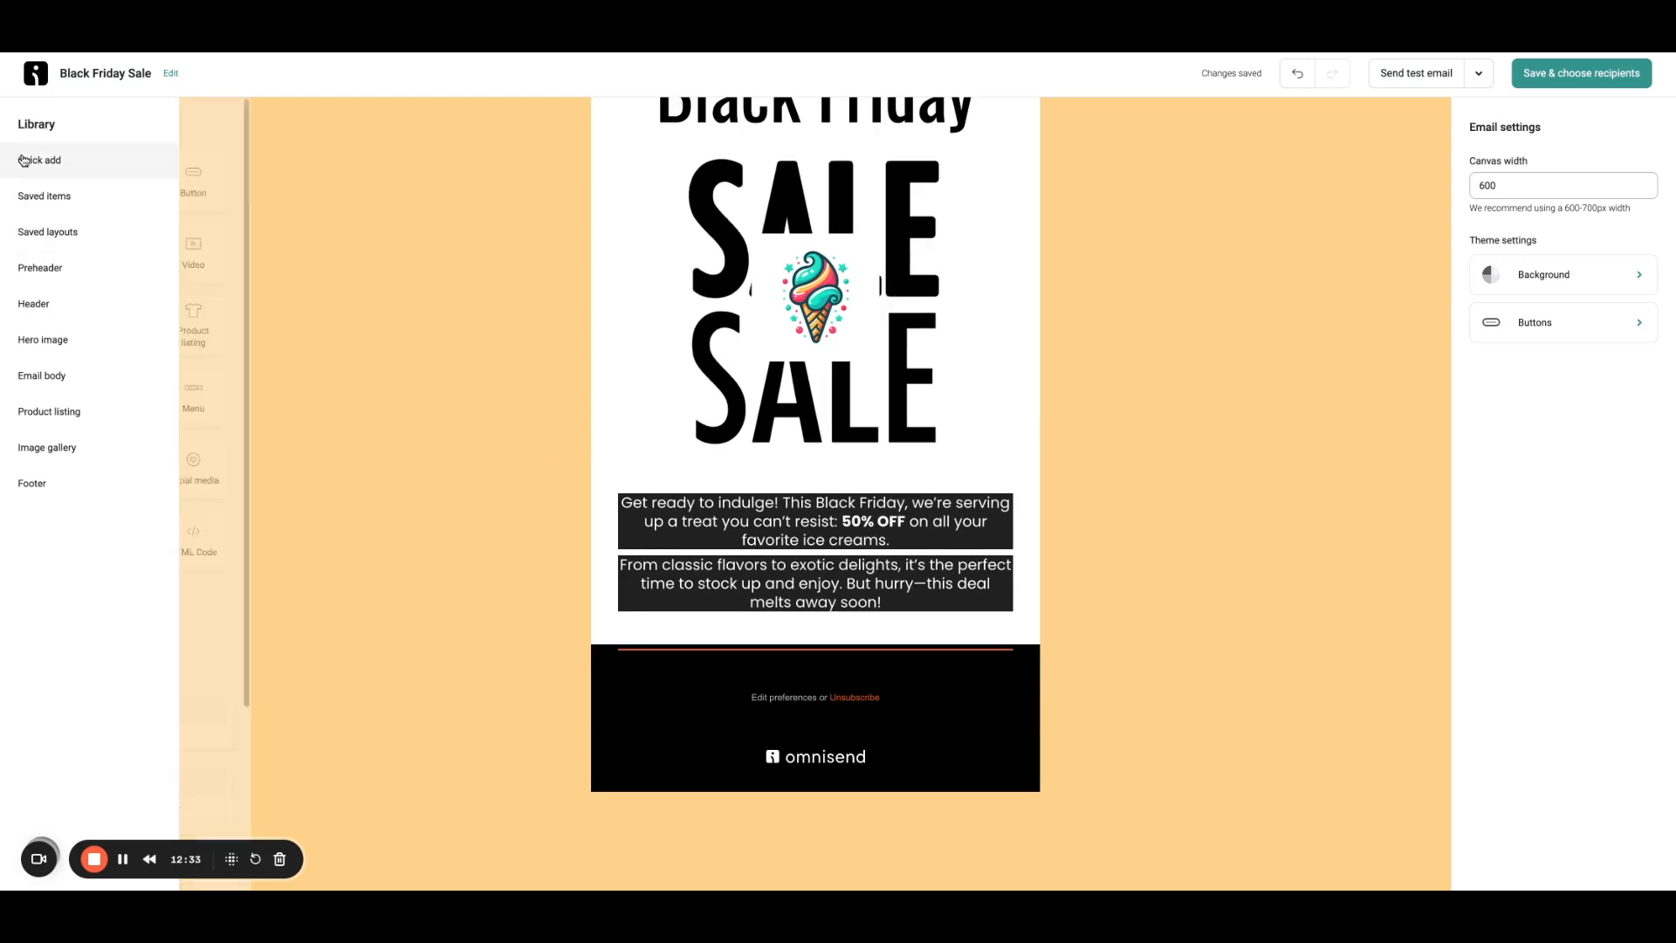
mouse_move(106, 174)
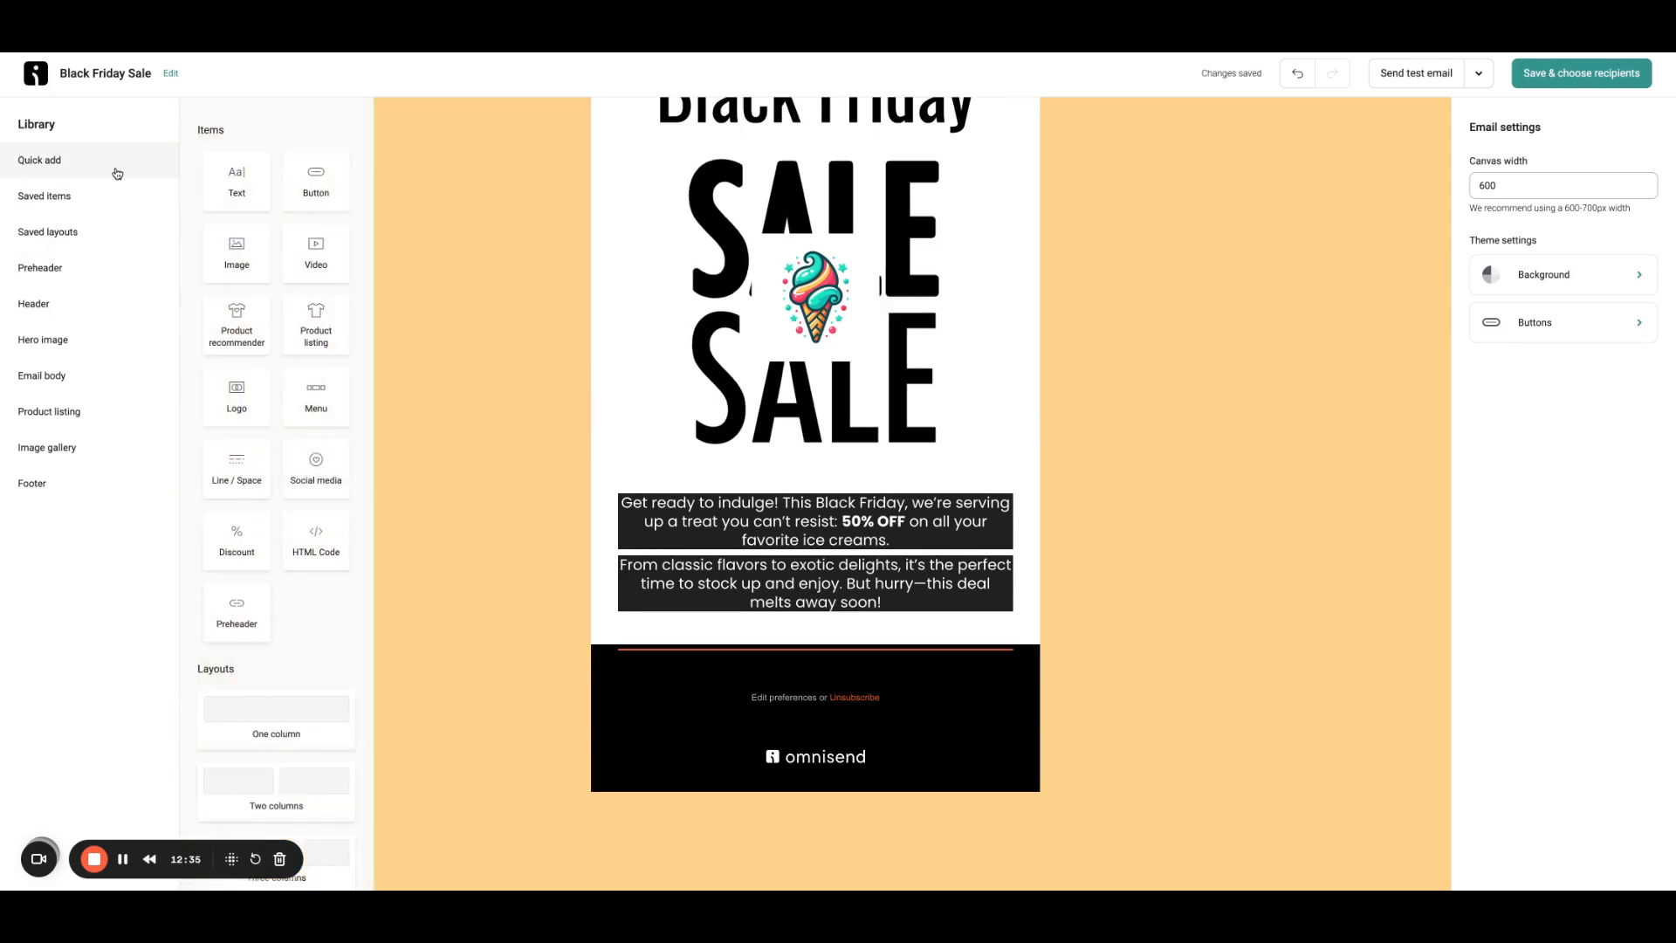
drag(329, 206, 816, 662)
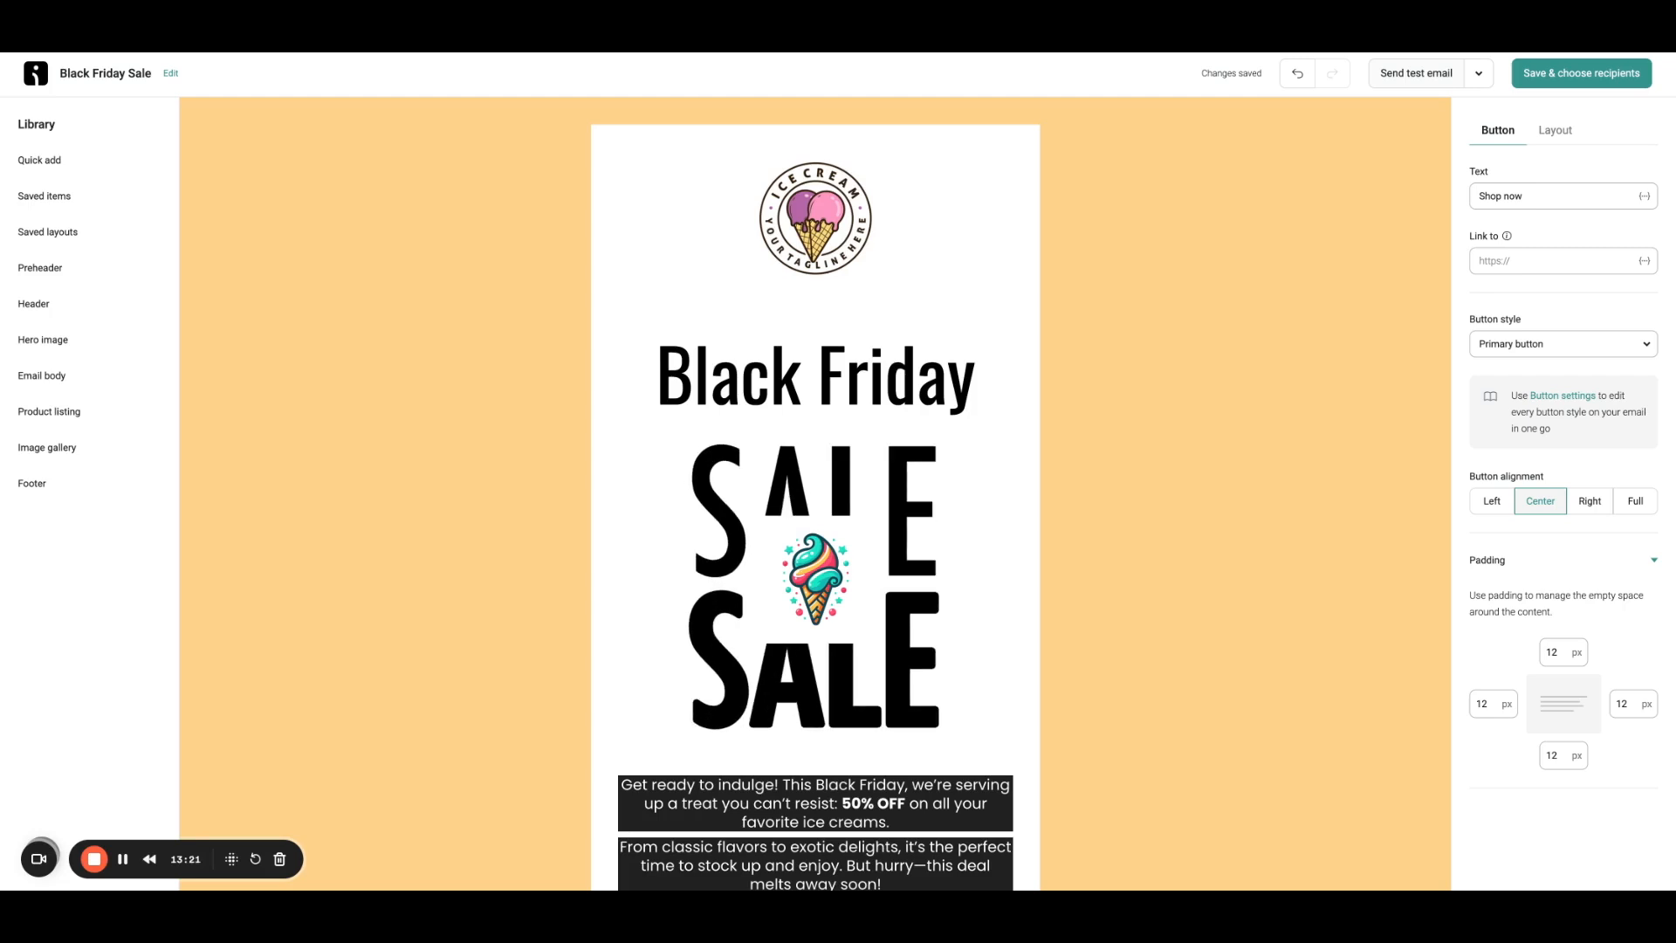
Step: Preview the Black Friday email in both desktop and mobile layouts, checking it from logo to the end
click(1480, 75)
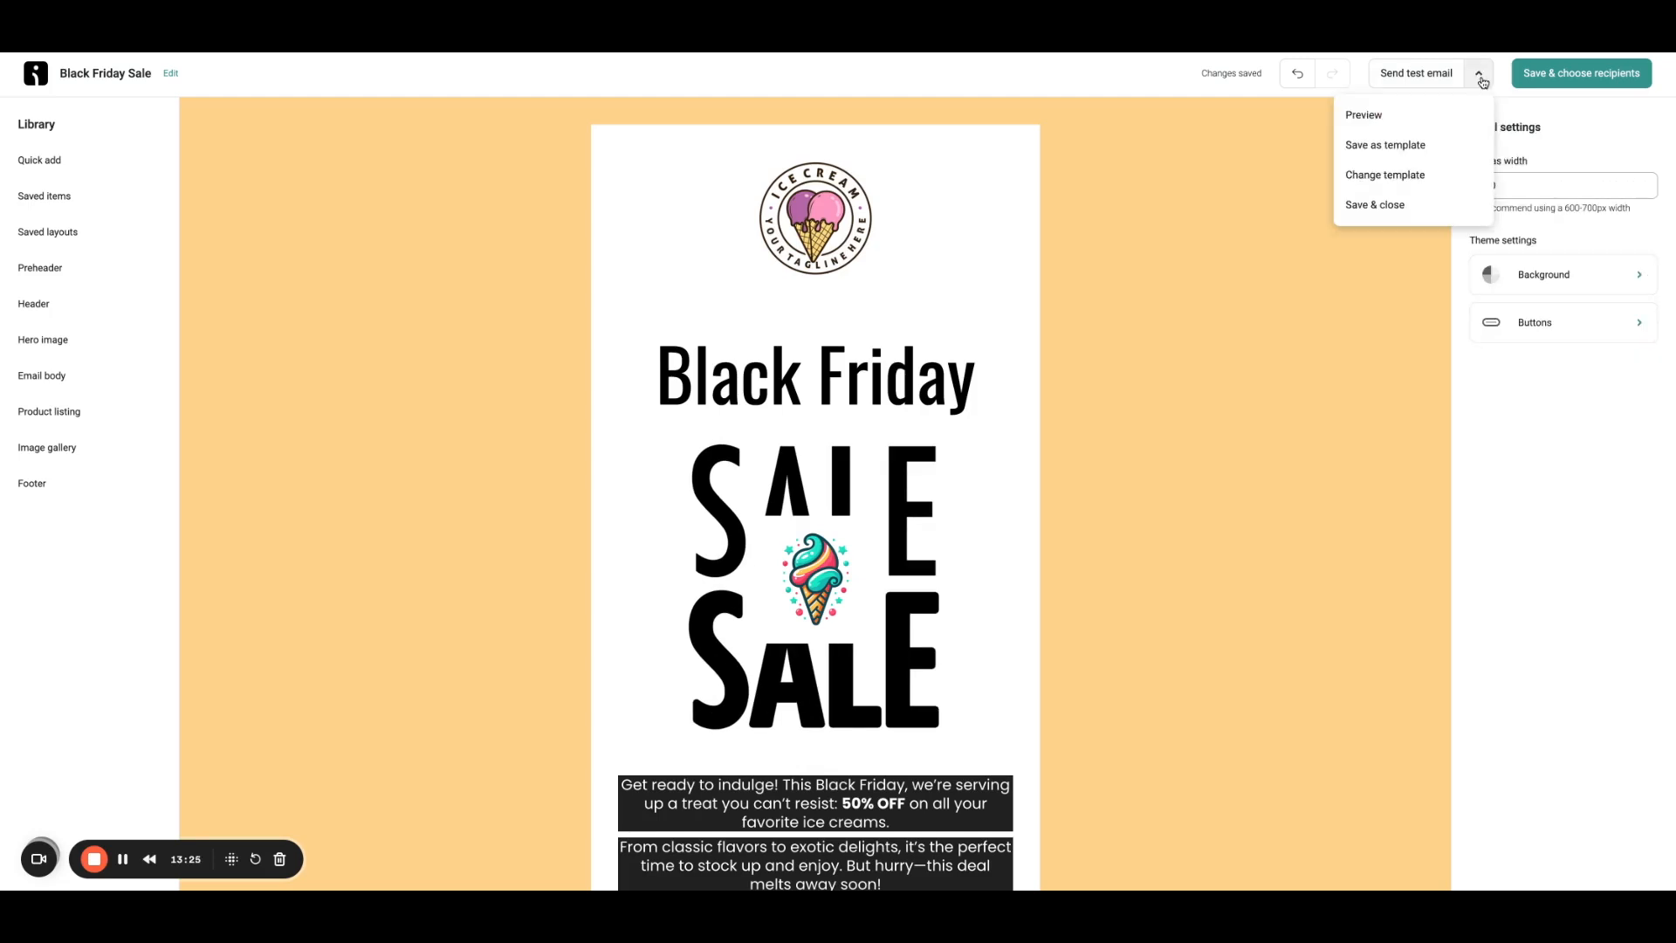
click(1373, 118)
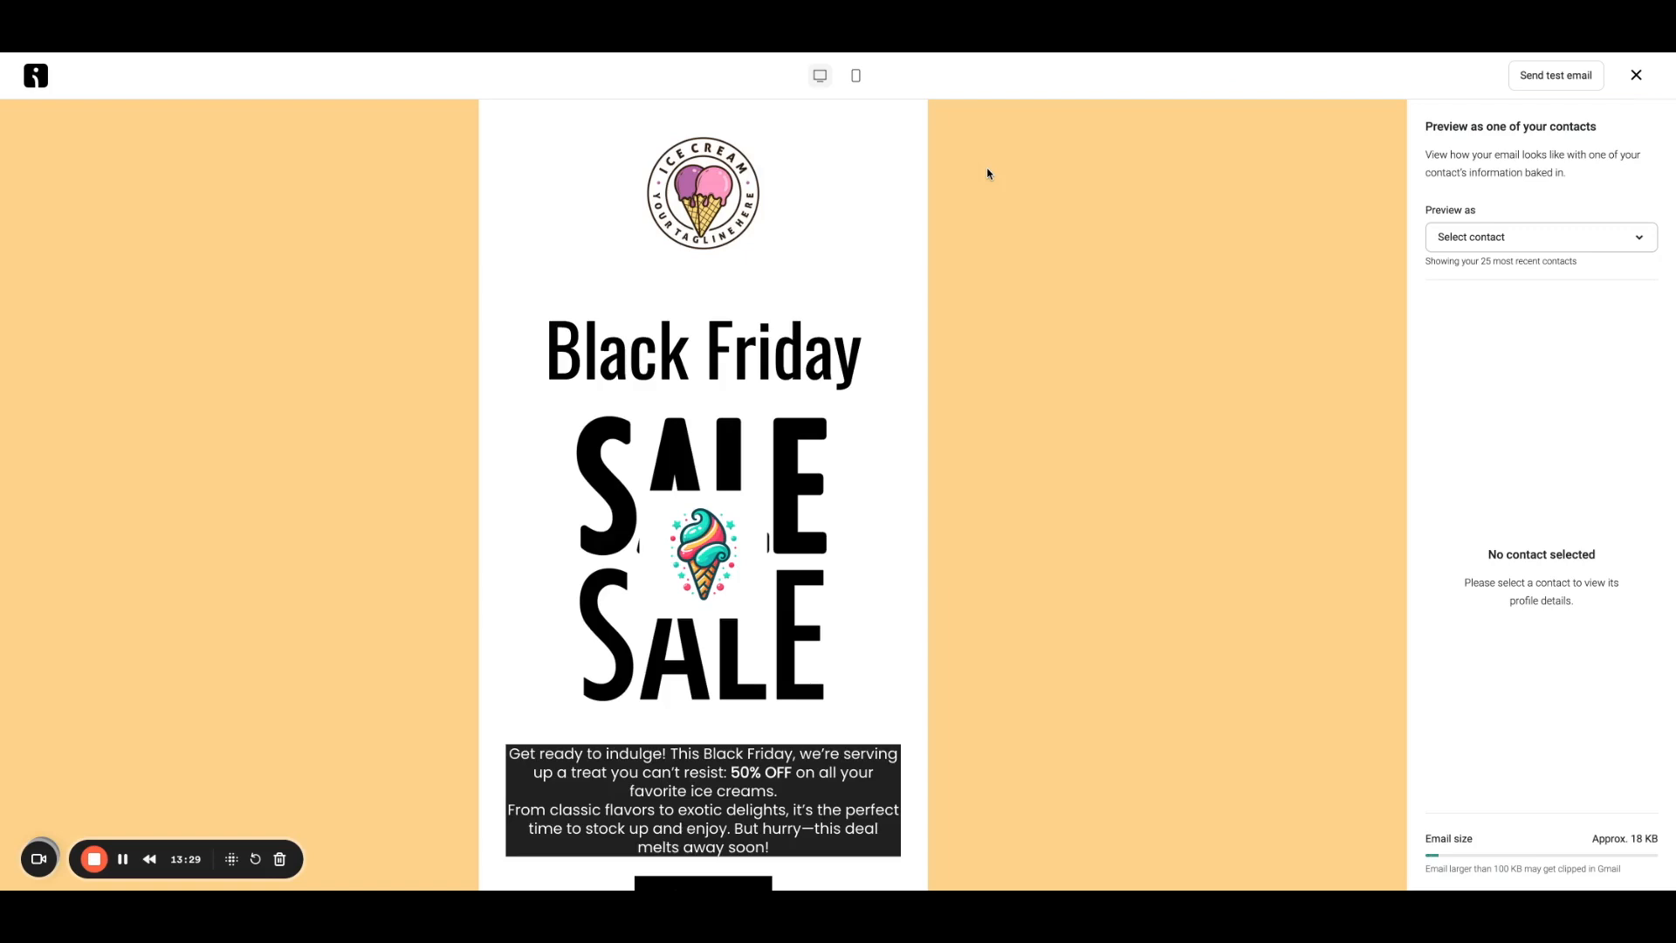
scroll(987, 170, down, 3)
scroll(987, 173, up, 3)
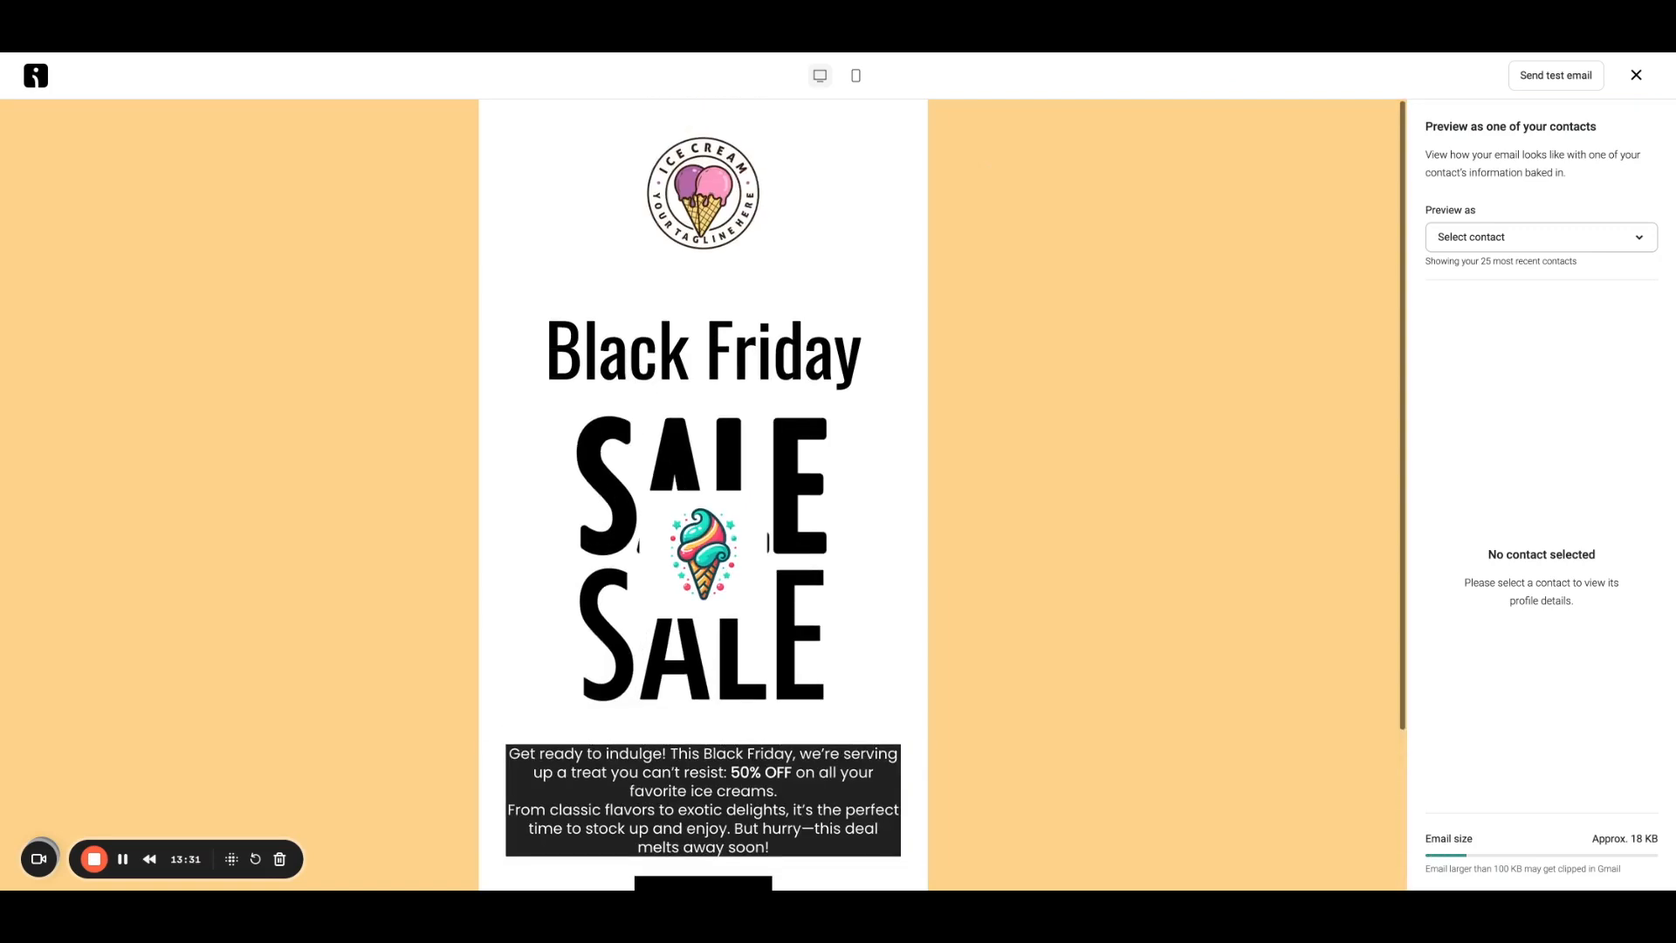
click(855, 77)
scroll(641, 472, down, 5)
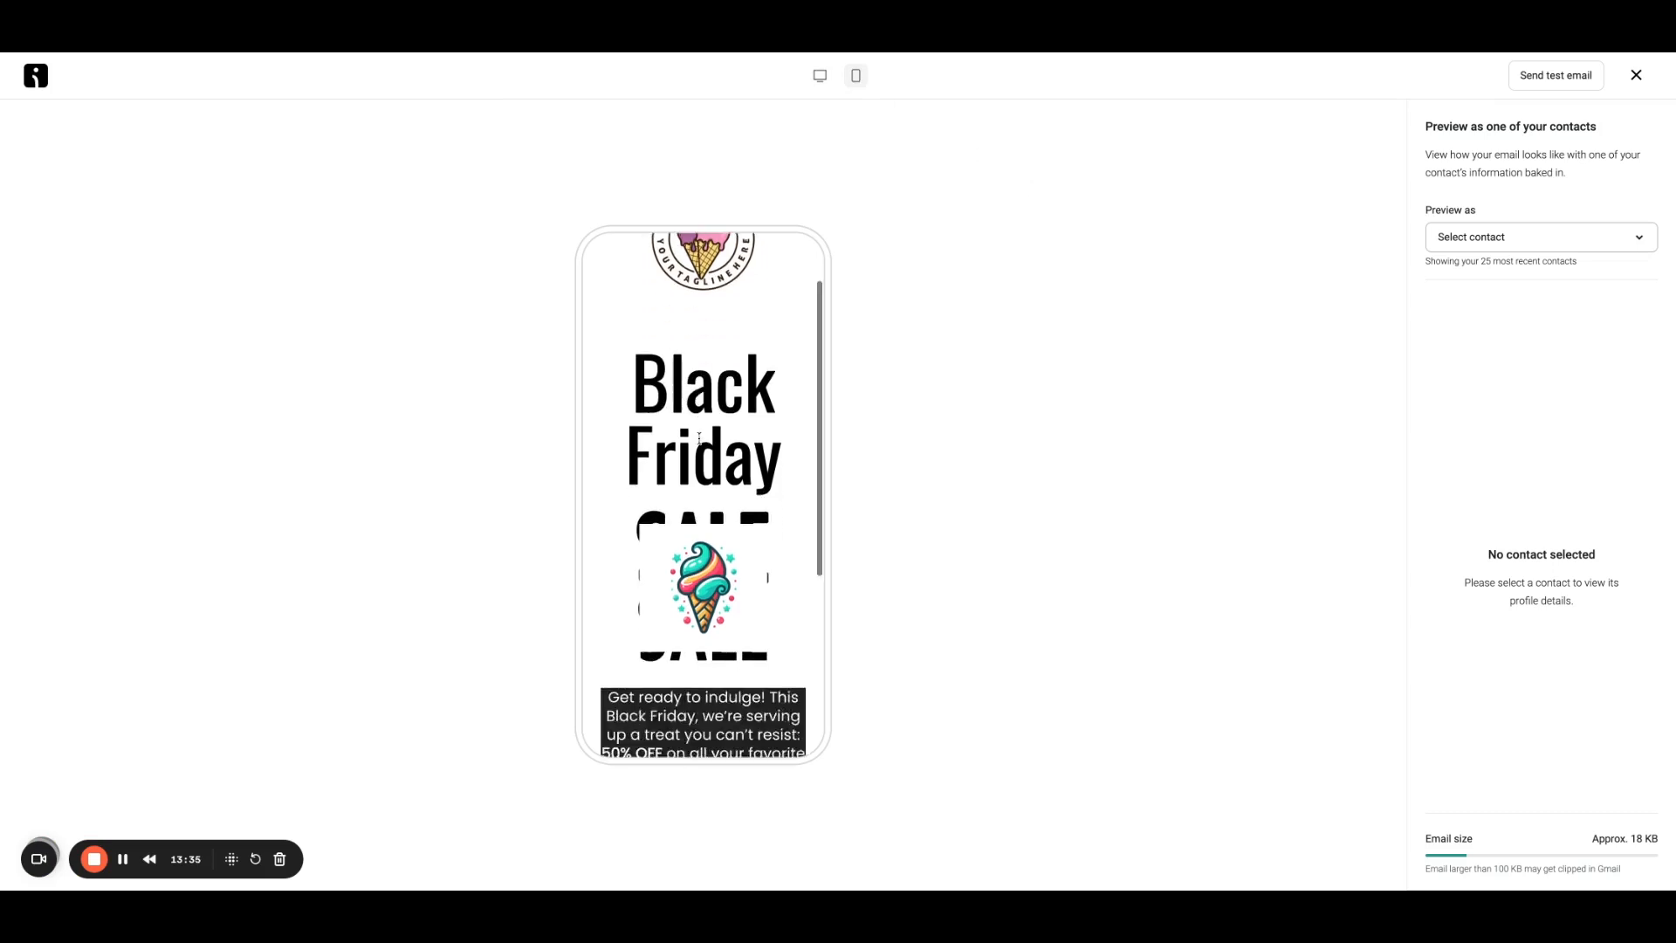
scroll(699, 438, up, 5)
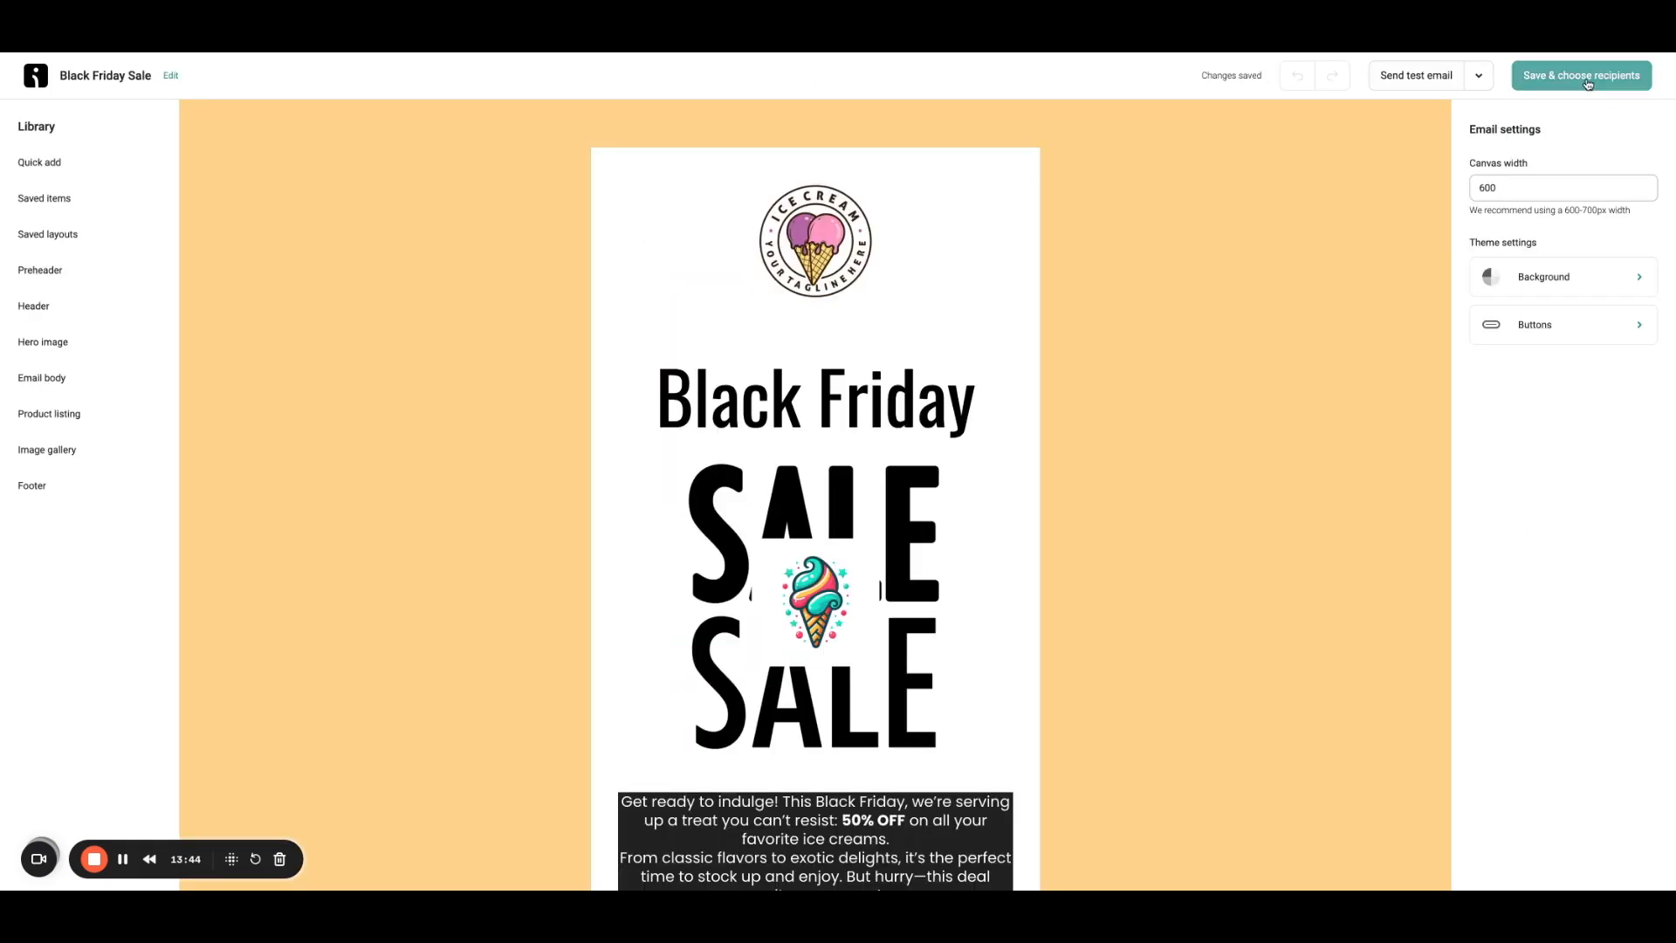
Step: Save the email, keep all subscribers as its recipients, and proceed to the campaign review
click(1587, 79)
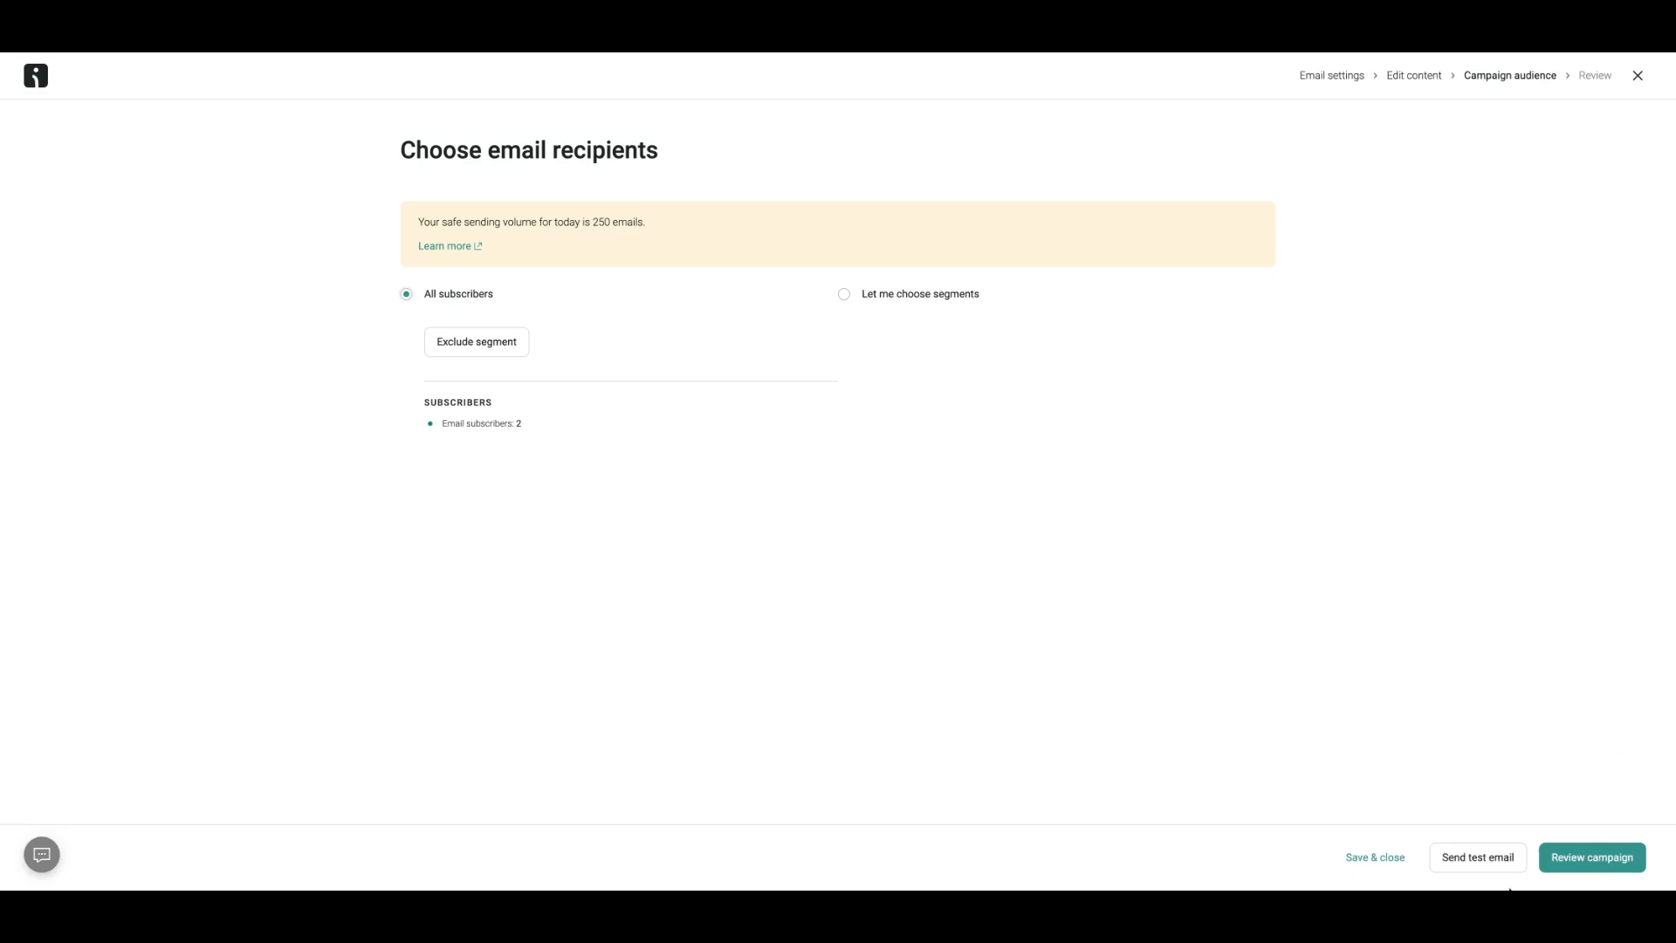
click(1576, 864)
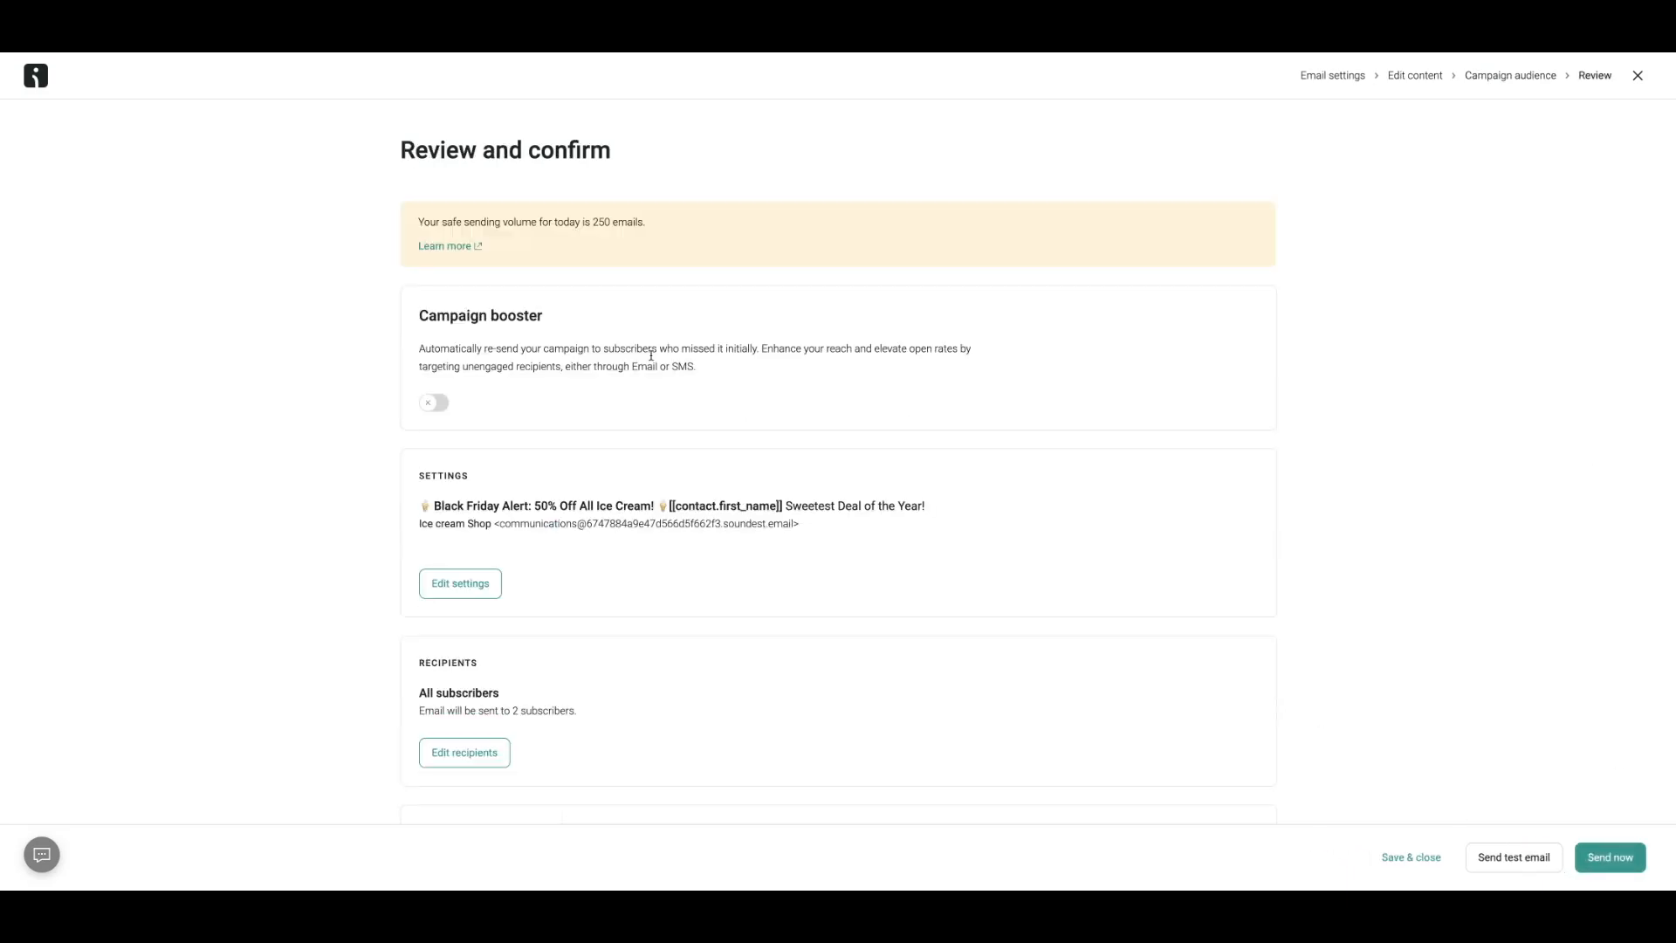
Step: Schedule the campaign to be sent on Dec 2, 2024 instead of immediately, and confirm the scheduling
scroll(533, 363, down, 2)
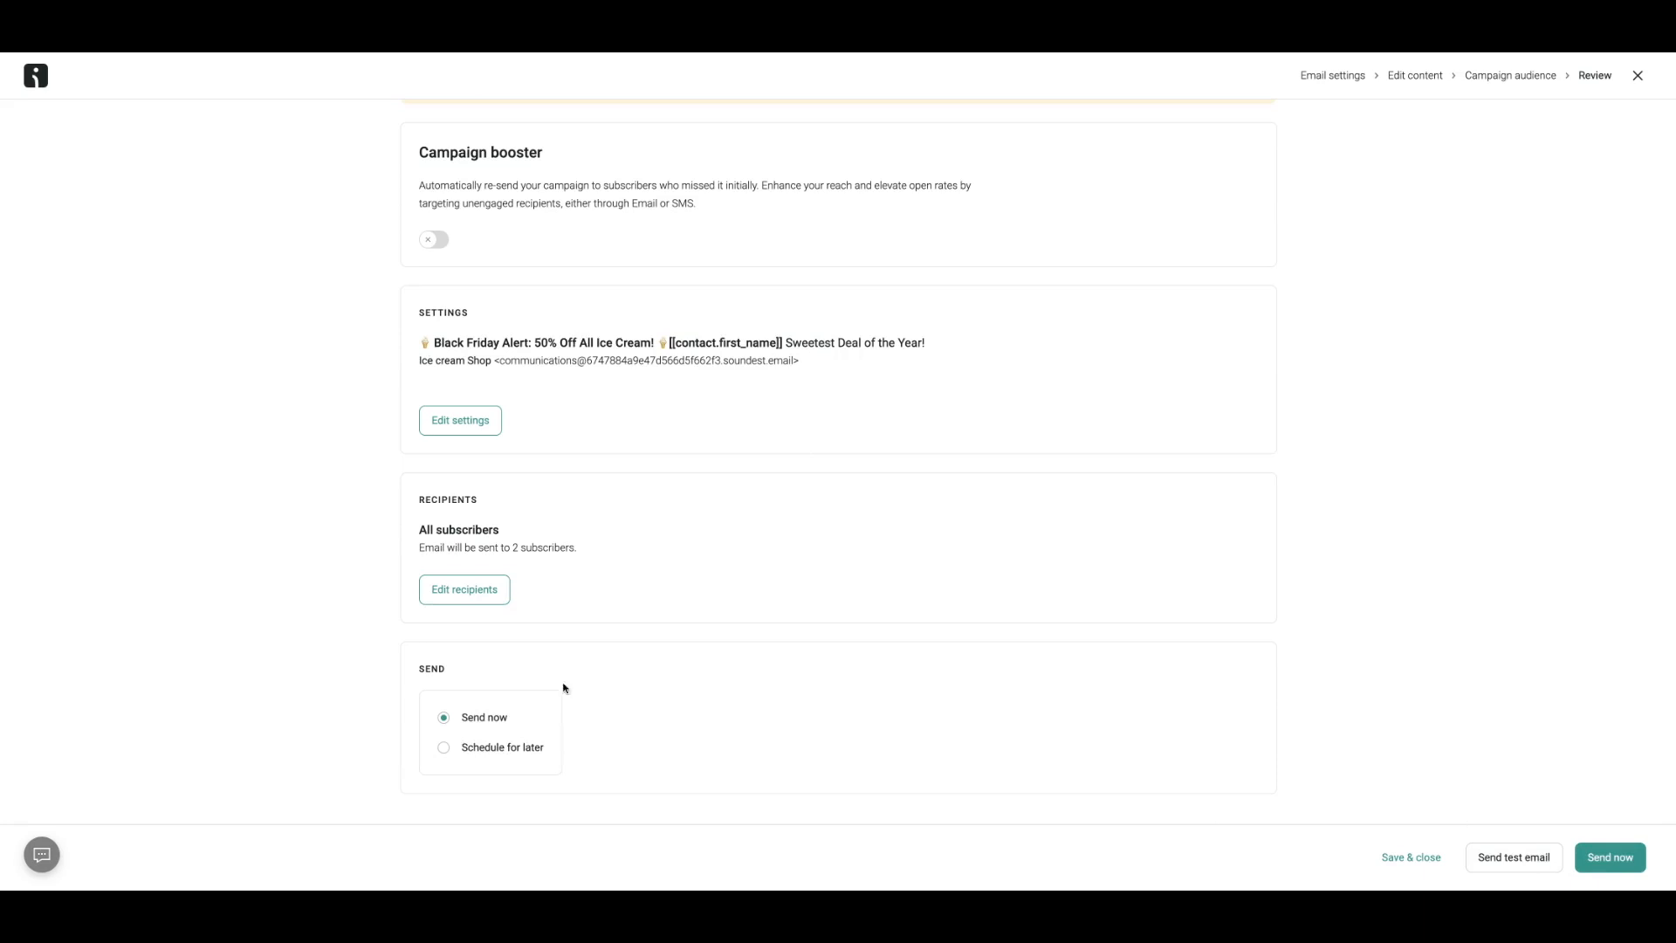
click(474, 749)
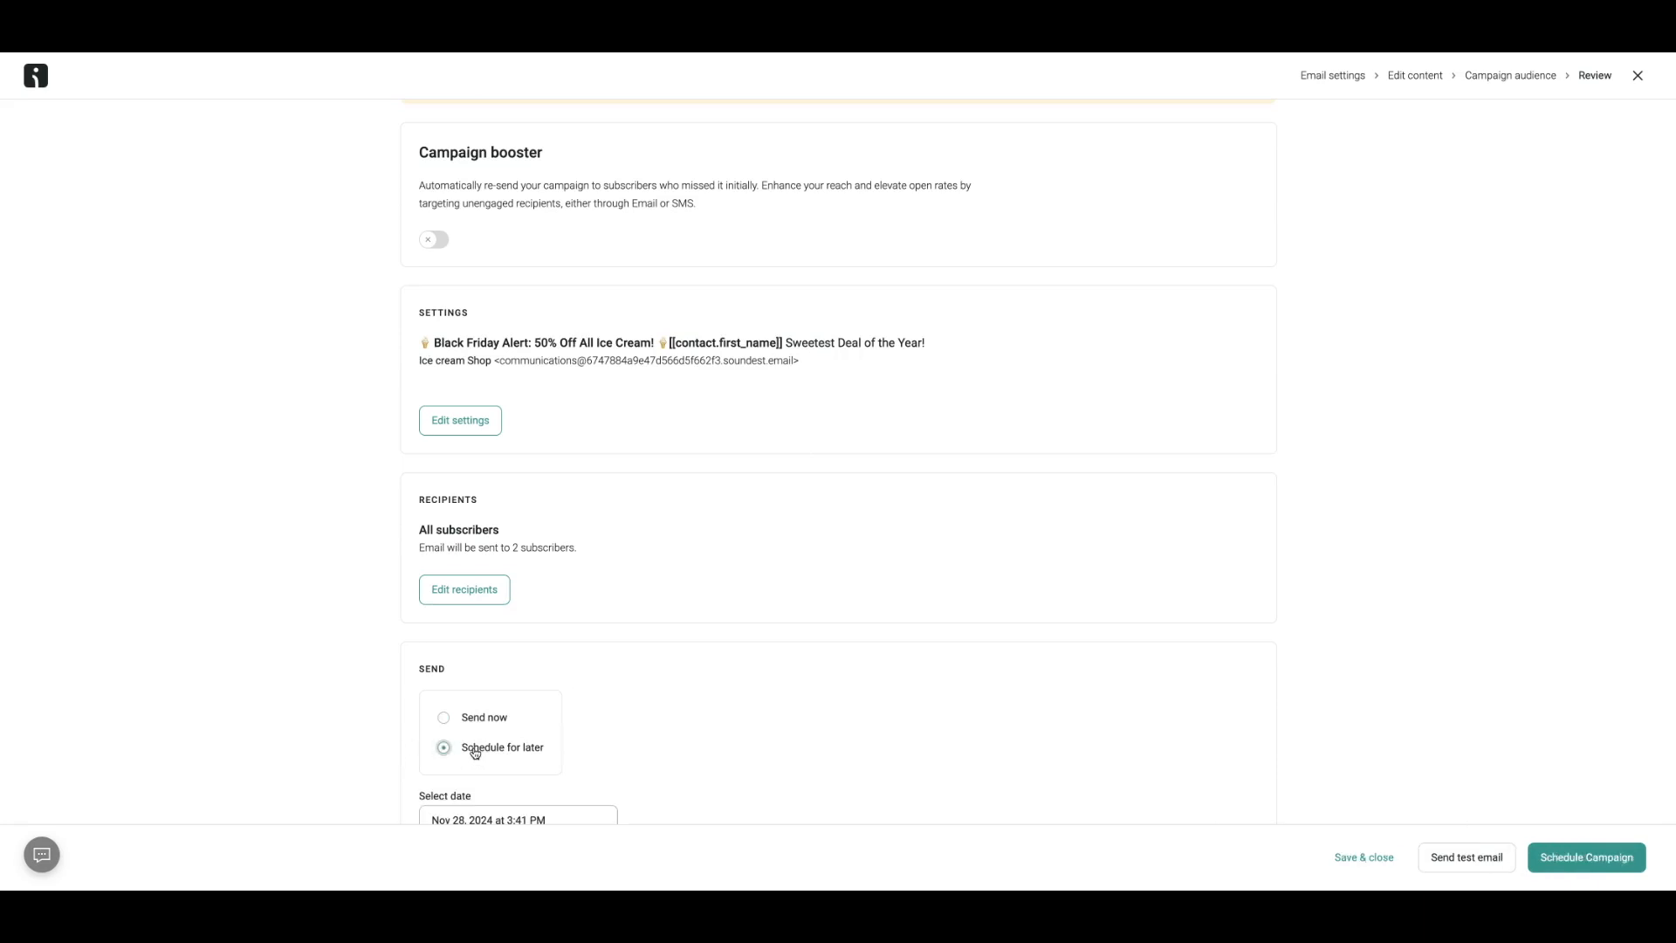
scroll(471, 751, down, 2)
click(485, 677)
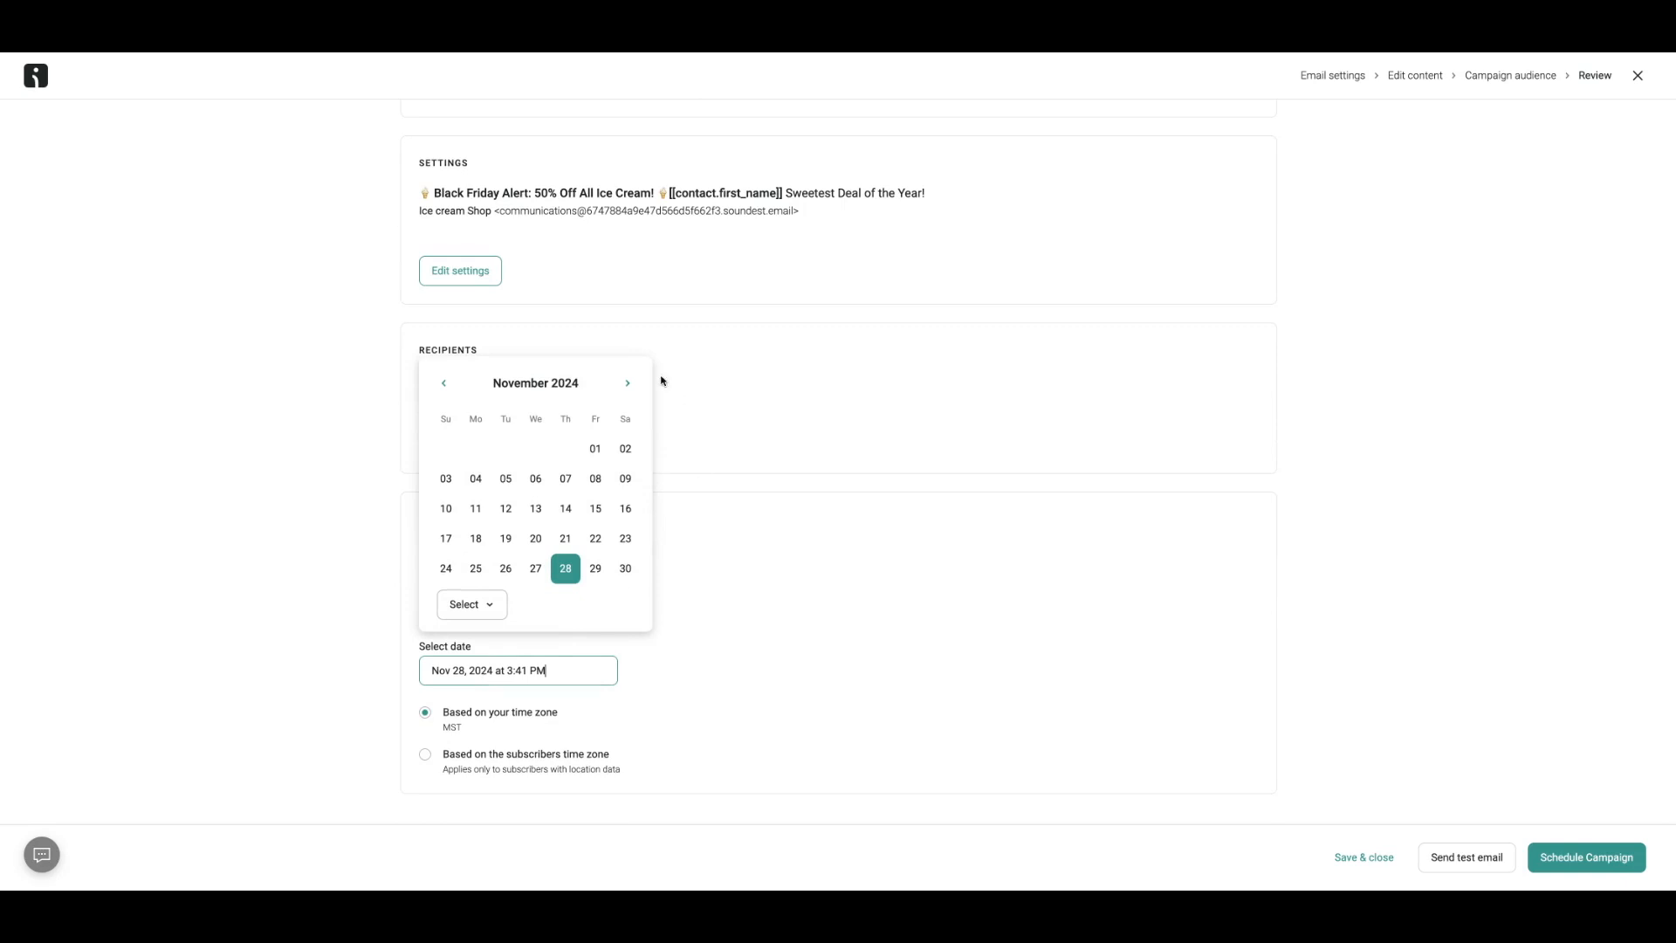
click(627, 383)
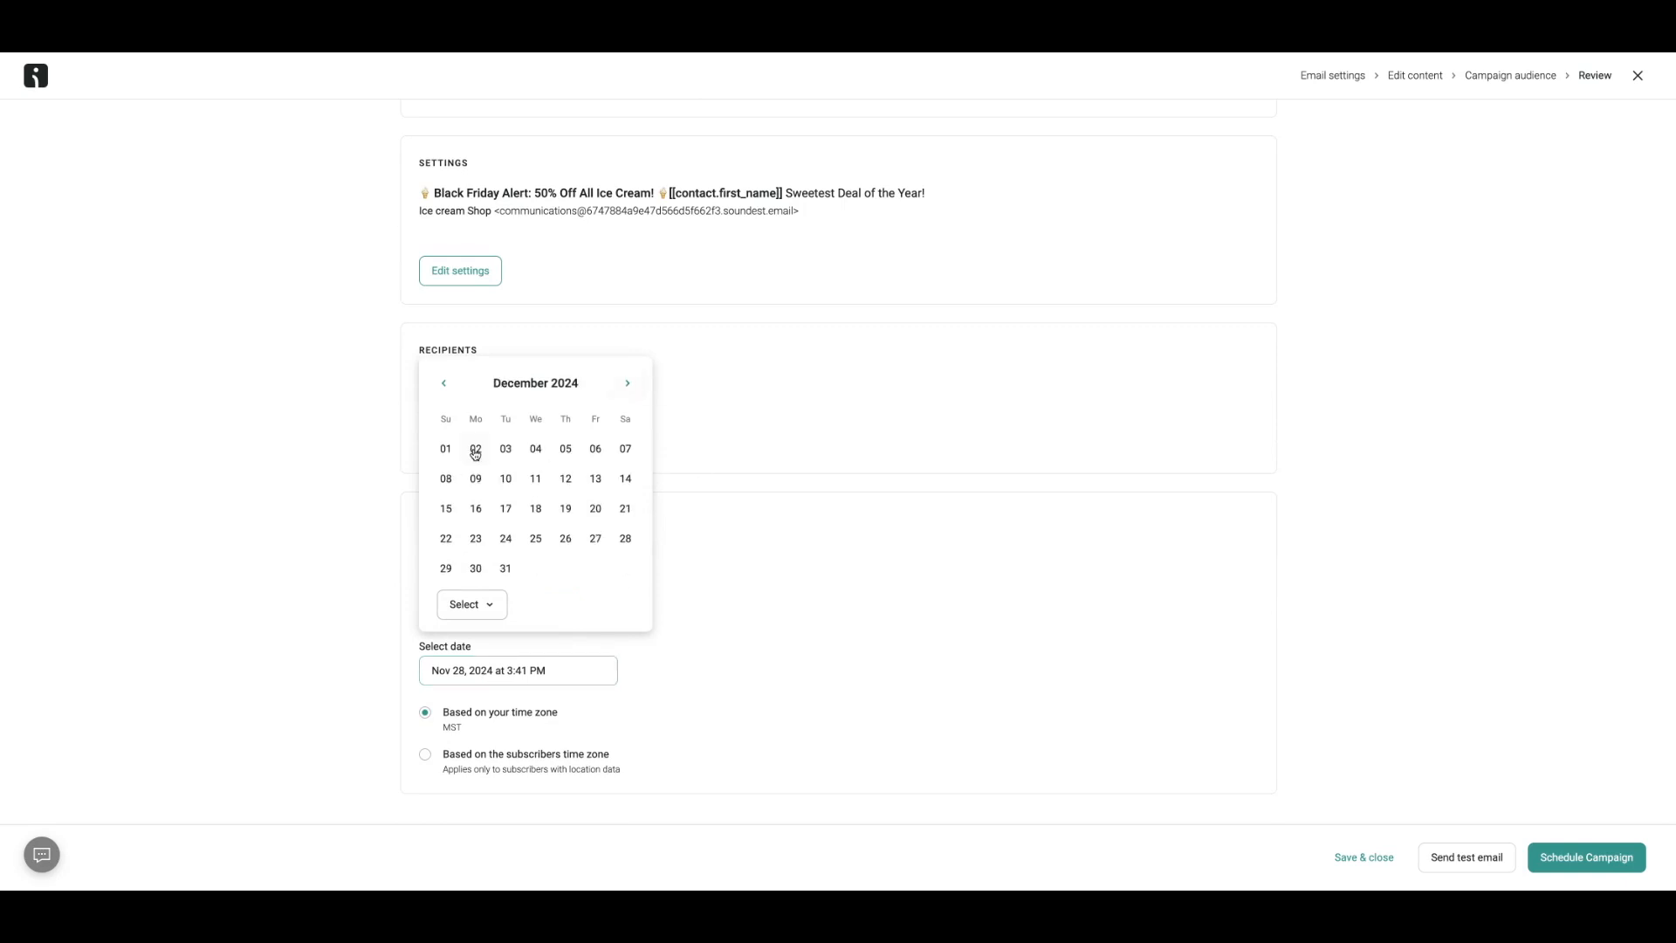
click(474, 450)
click(743, 780)
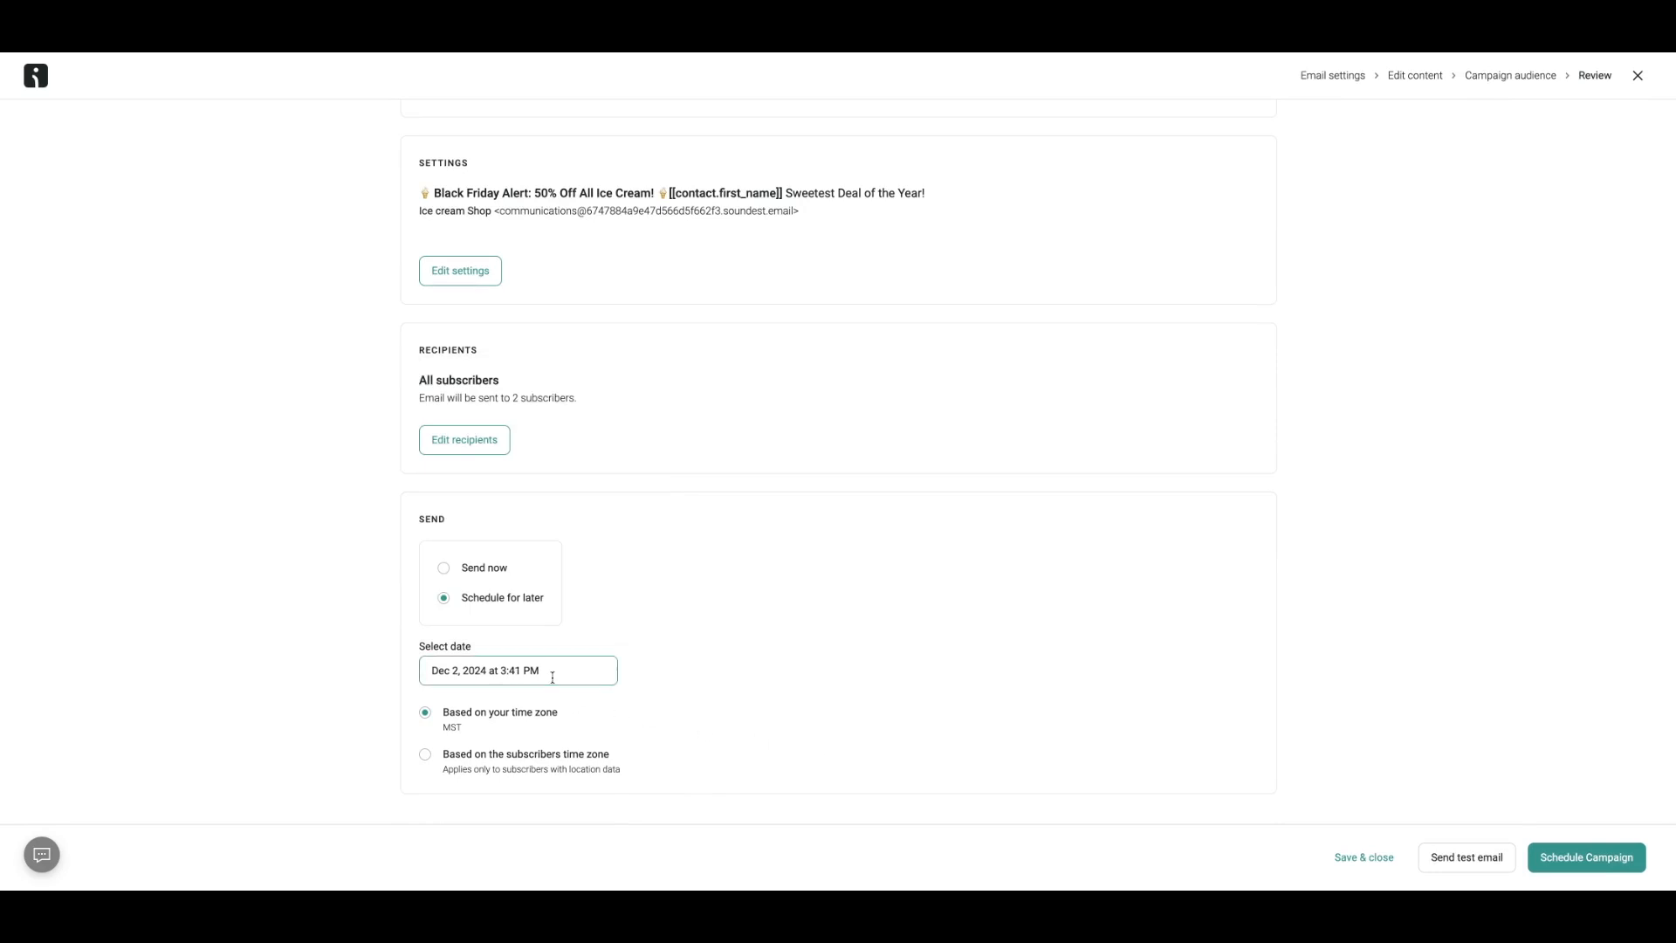
click(1630, 853)
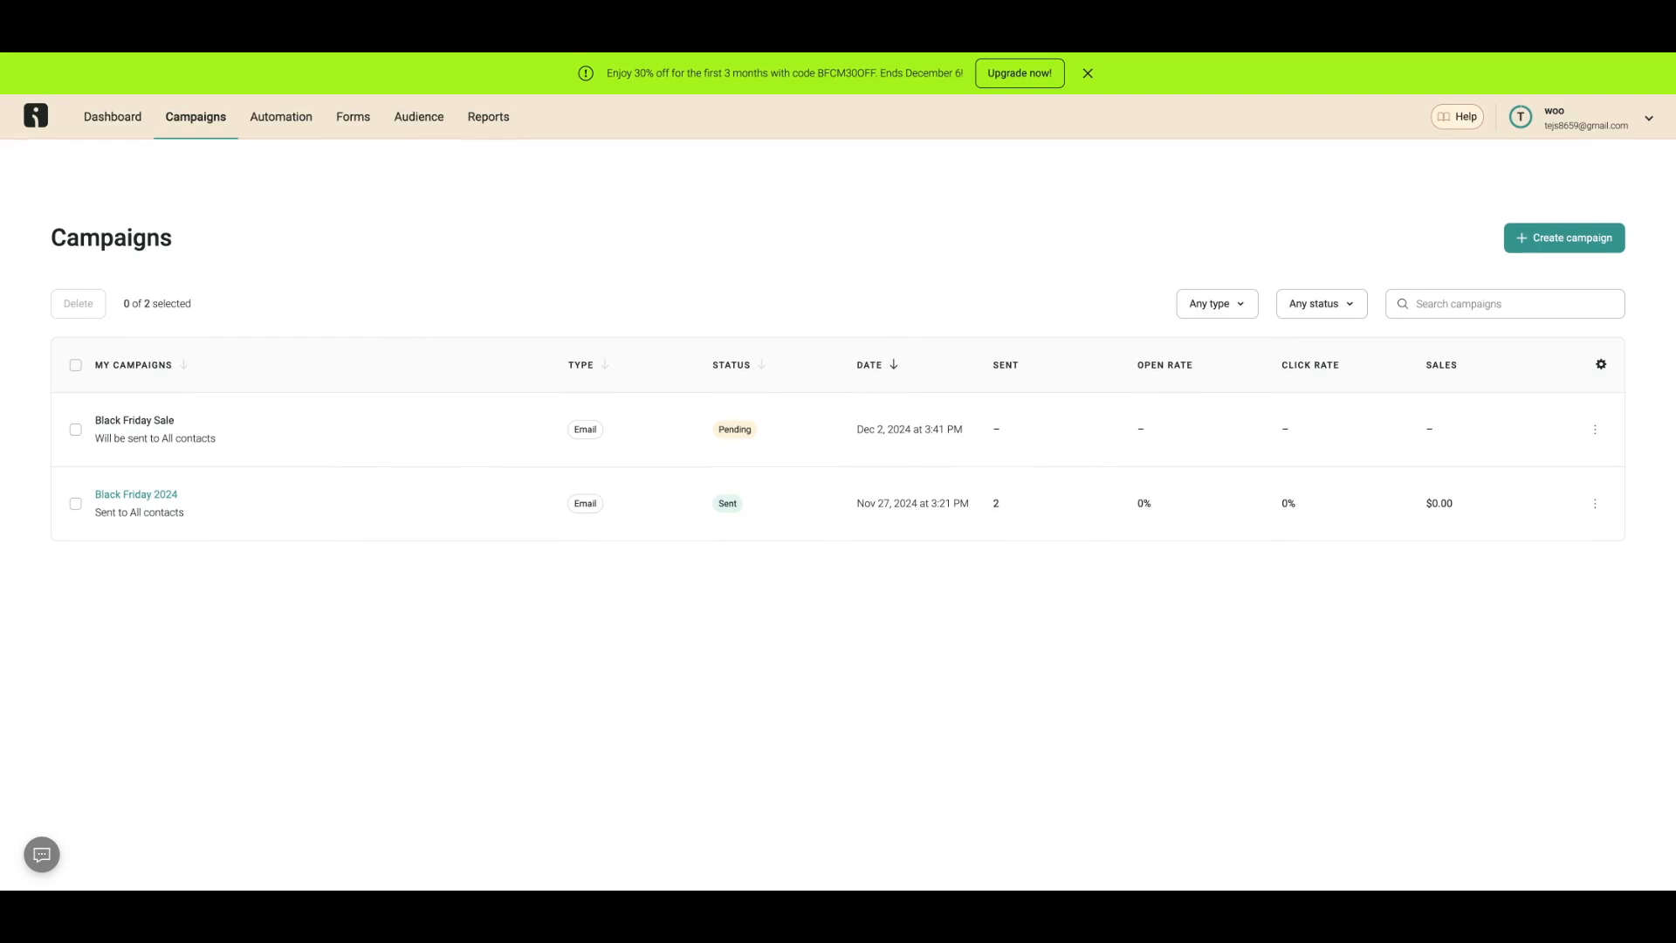
Step: Open the standard reports for the campaigns
click(494, 121)
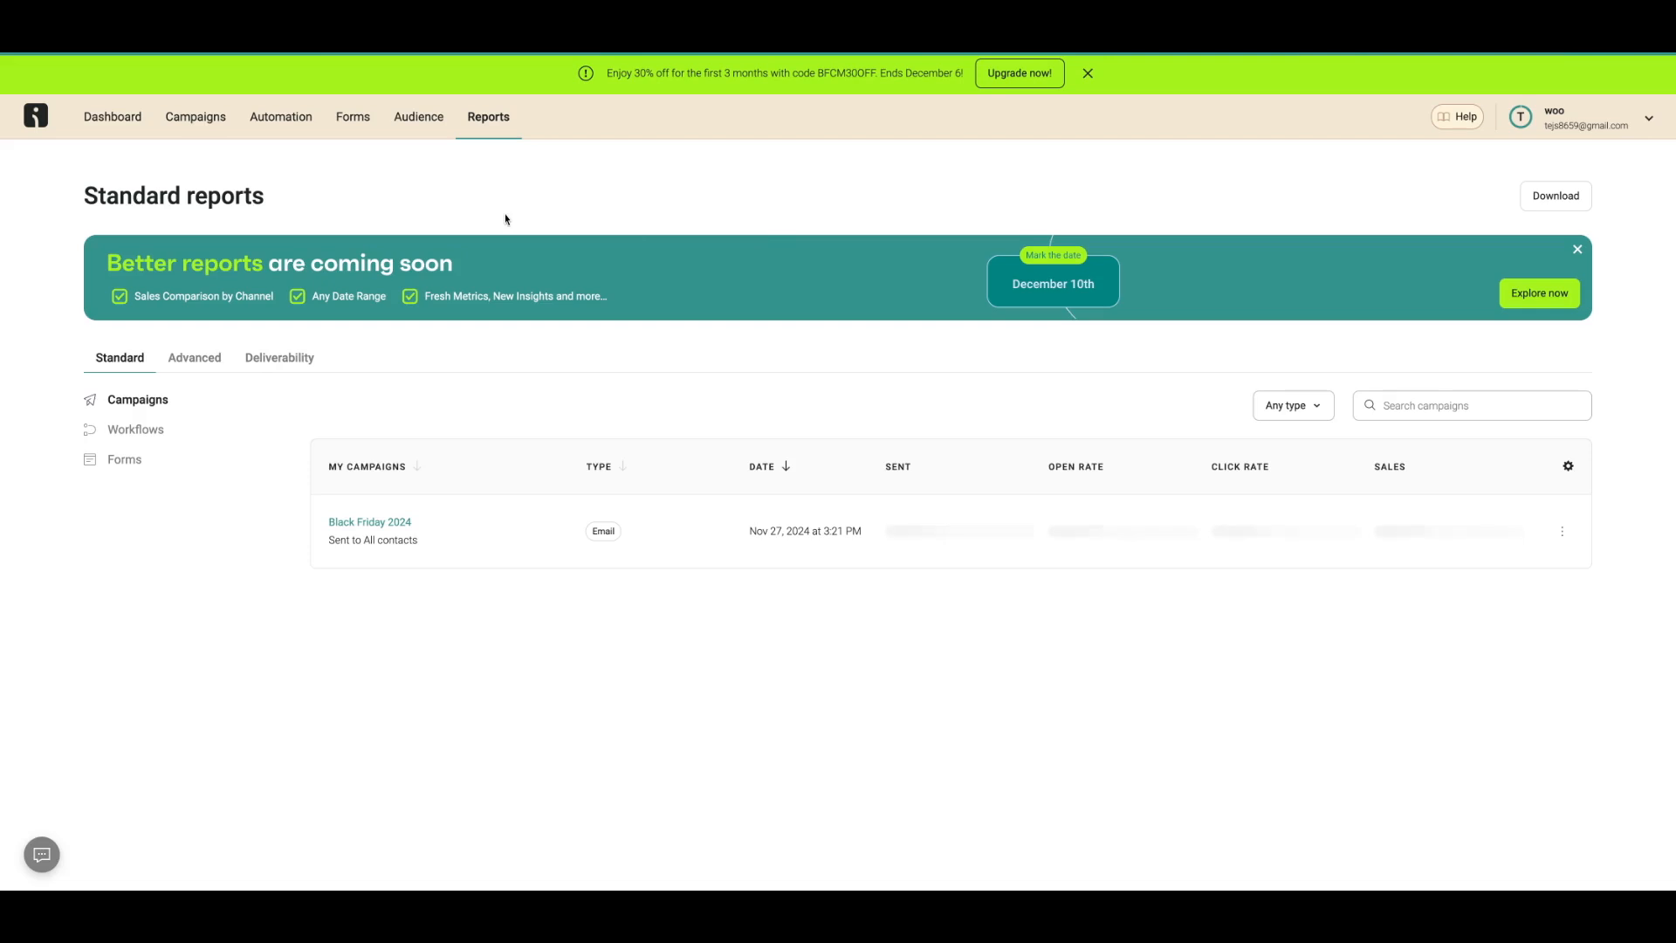